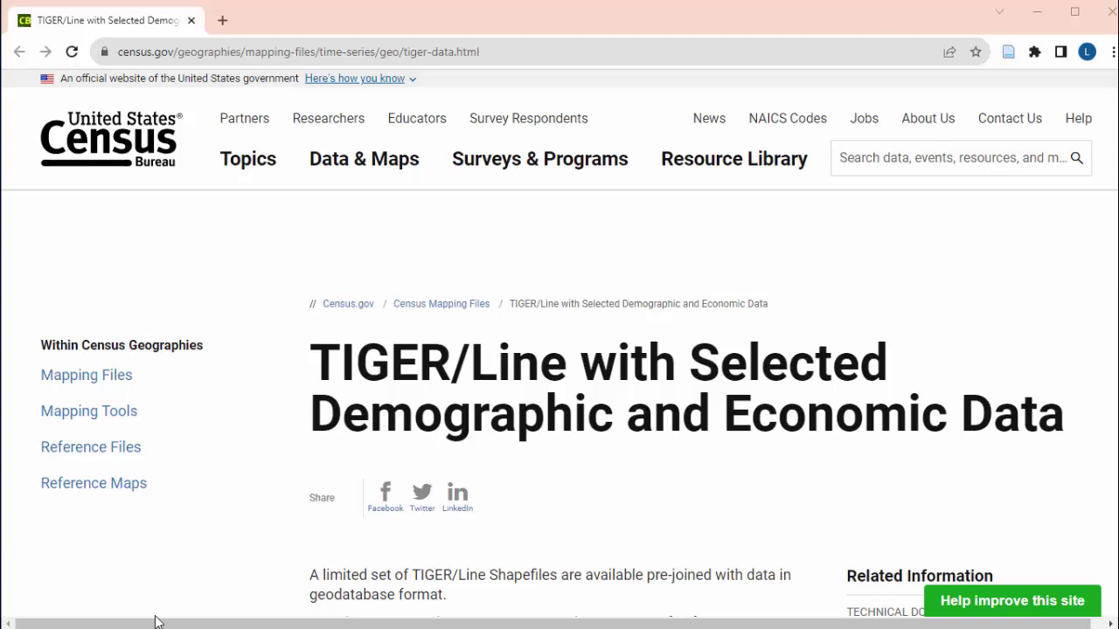
- Scroll down through the Census.gov TIGER/Line with Selected Demographic and Economic Data page
{"action": "scroll", "coordinate": [128, 600], "scroll_direction": "down", "scroll_amount": 5}
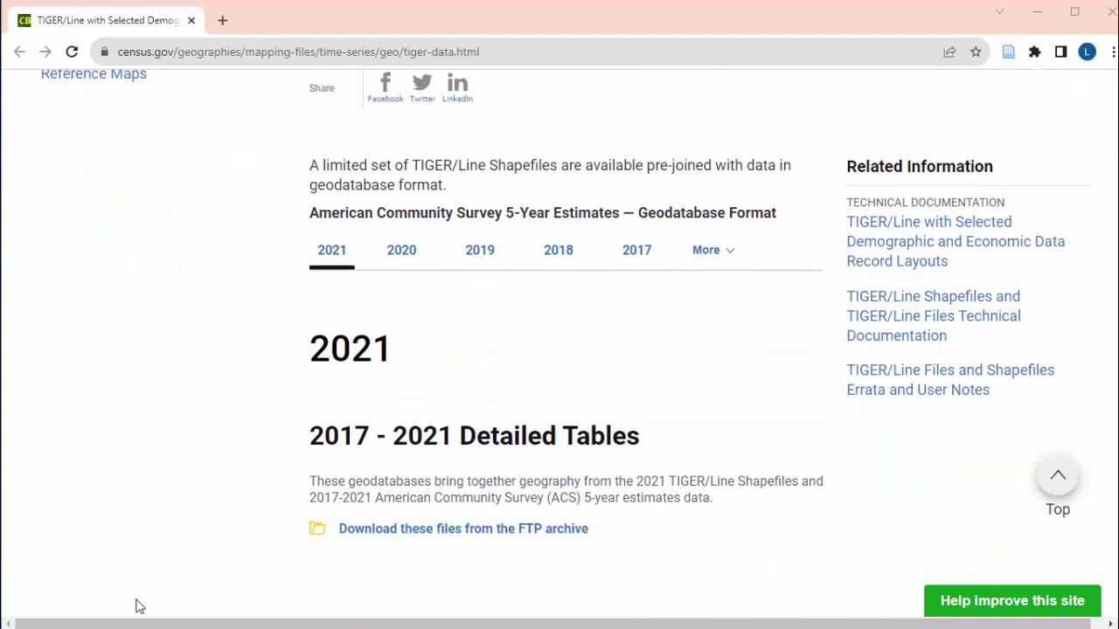
{"action": "scroll", "coordinate": [136, 606], "scroll_direction": "down", "scroll_amount": 4}
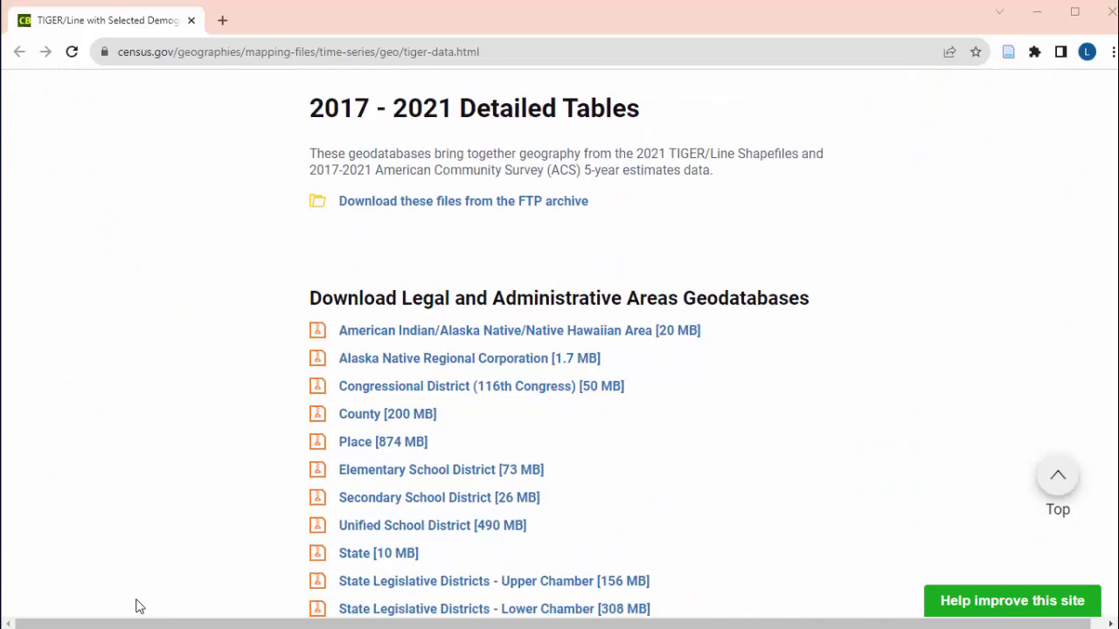
{"action": "scroll", "coordinate": [135, 606], "scroll_direction": "down", "scroll_amount": 6}
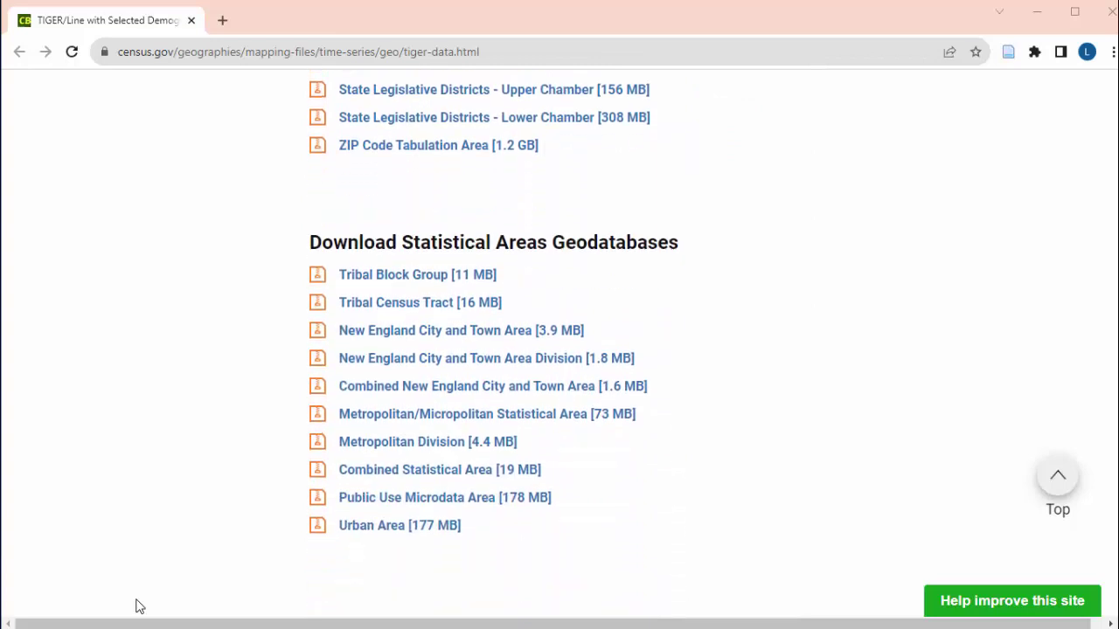
{"action": "scroll", "coordinate": [136, 605], "scroll_direction": "down", "scroll_amount": 5}
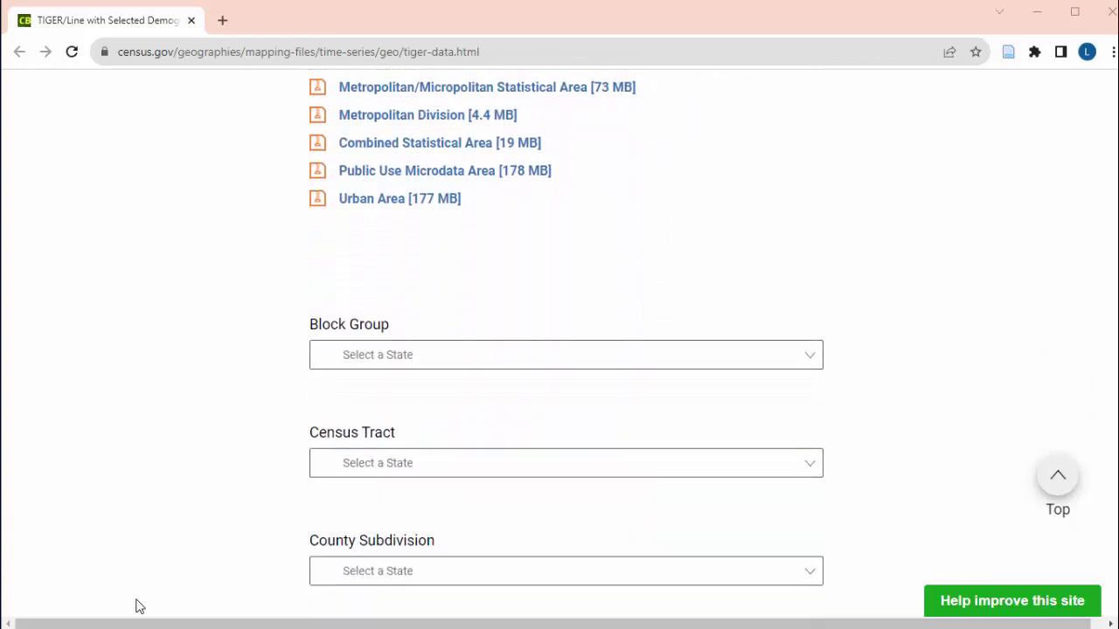
{"action": "scroll", "coordinate": [135, 606], "scroll_direction": "down", "scroll_amount": 2}
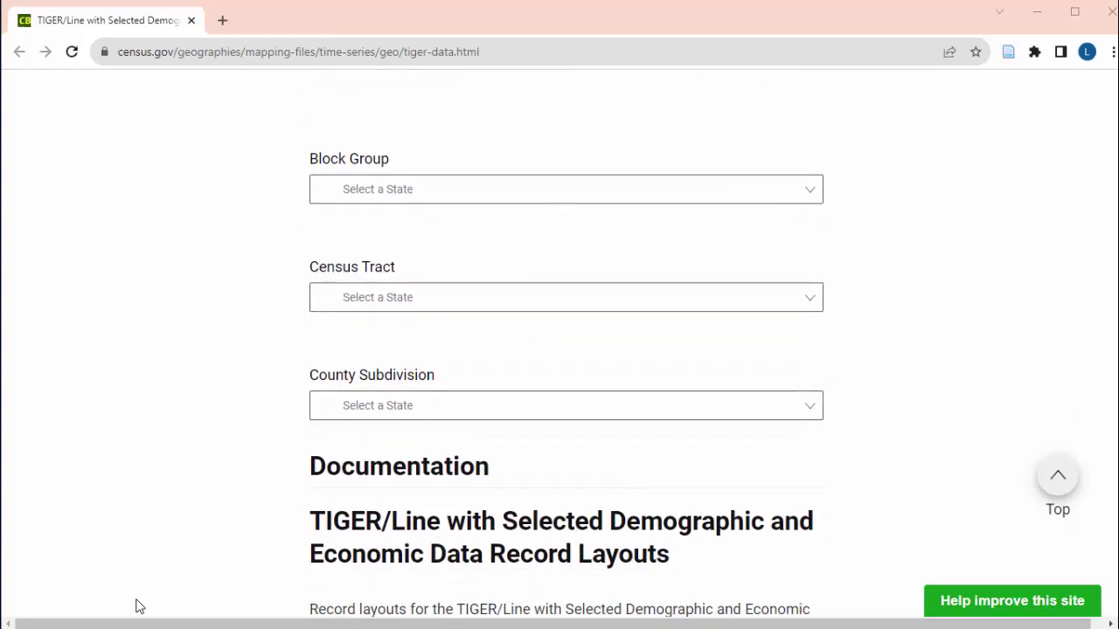
{"action": "scroll", "coordinate": [135, 605], "scroll_direction": "down", "scroll_amount": 1}
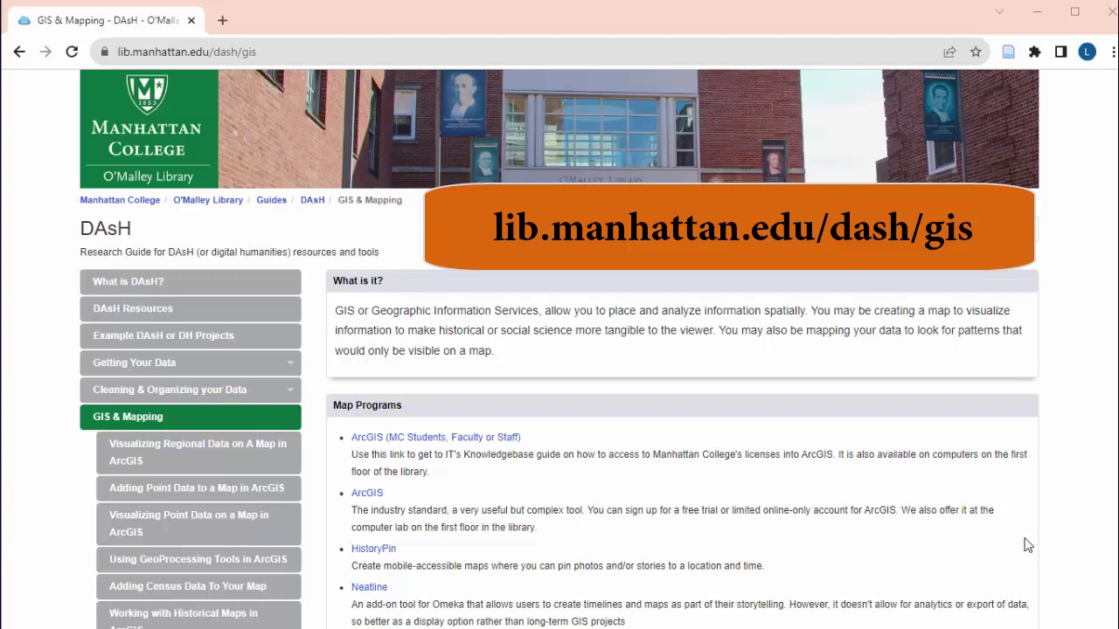
{"action": "scroll", "coordinate": [1027, 545], "scroll_direction": "down", "scroll_amount": 1}
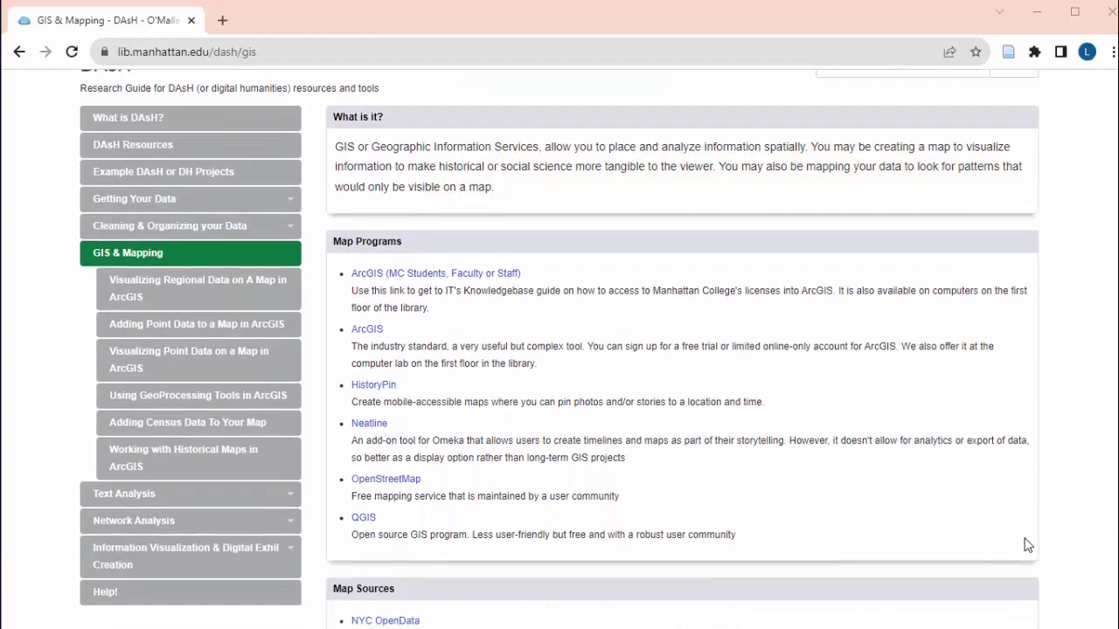
{"action": "scroll", "coordinate": [1027, 545], "scroll_direction": "down", "scroll_amount": 2}
{"action": "scroll", "coordinate": [1027, 544], "scroll_direction": "down", "scroll_amount": 1}
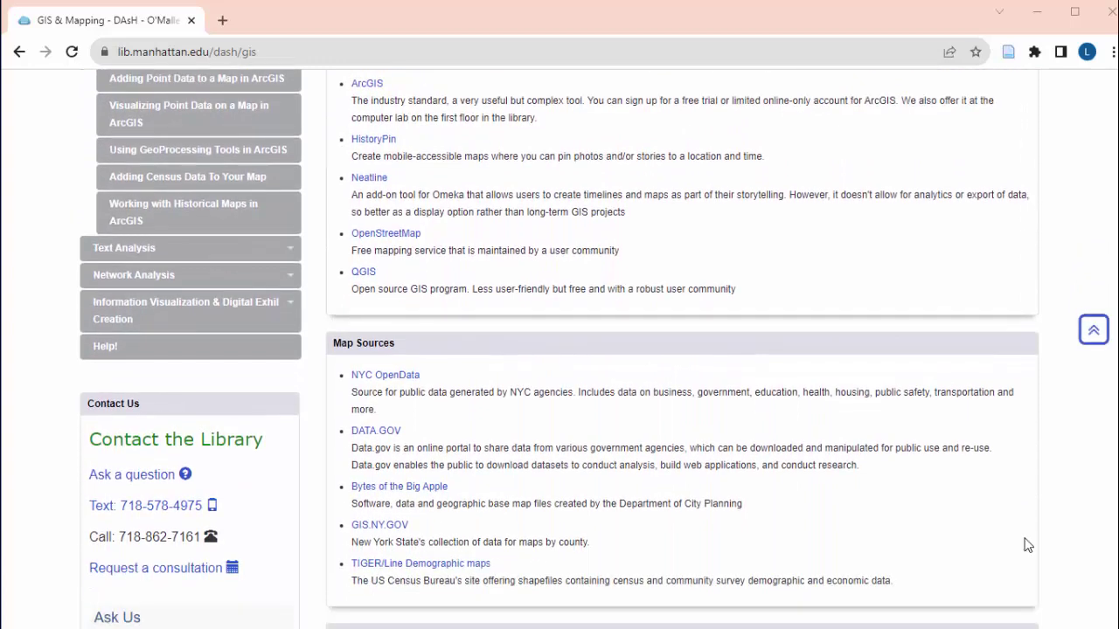
{"action": "scroll", "coordinate": [1027, 544], "scroll_direction": "down", "scroll_amount": 1}
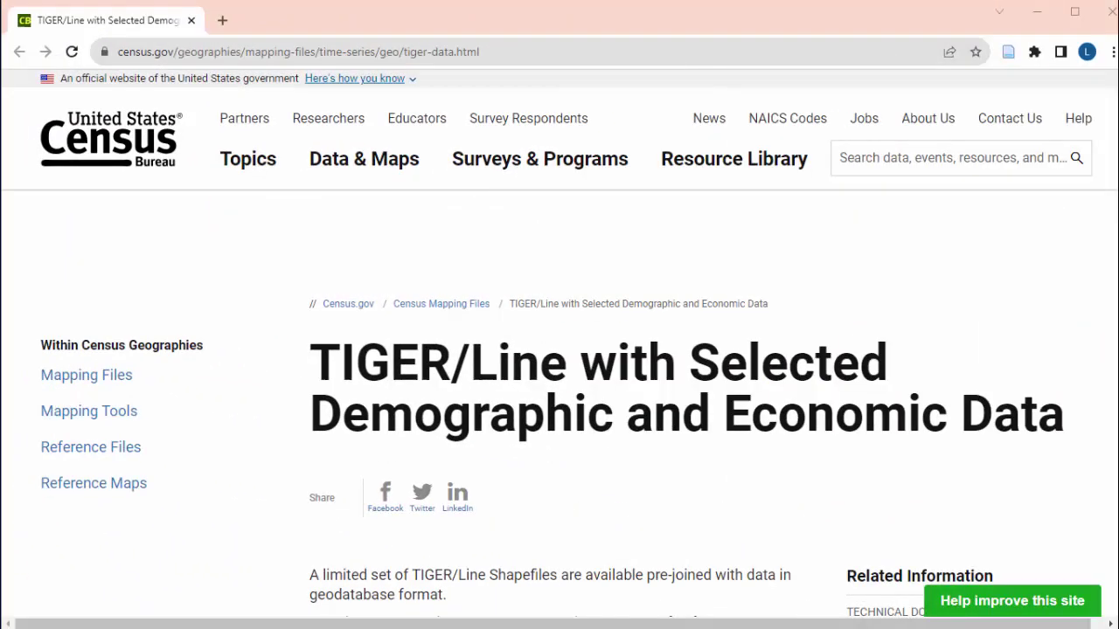
- Scroll down to the 2017-2021 ACS geodatabase download sections on the TIGER/Line page
{"action": "scroll", "coordinate": [133, 602], "scroll_direction": "down", "scroll_amount": 5}
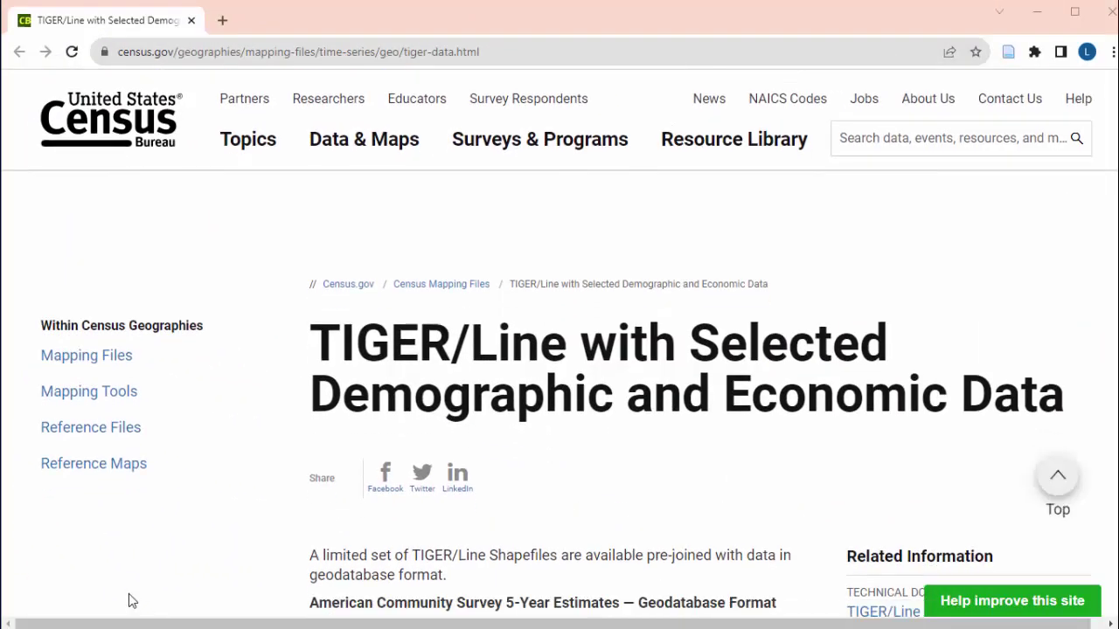
{"action": "scroll", "coordinate": [136, 606], "scroll_direction": "down", "scroll_amount": 4}
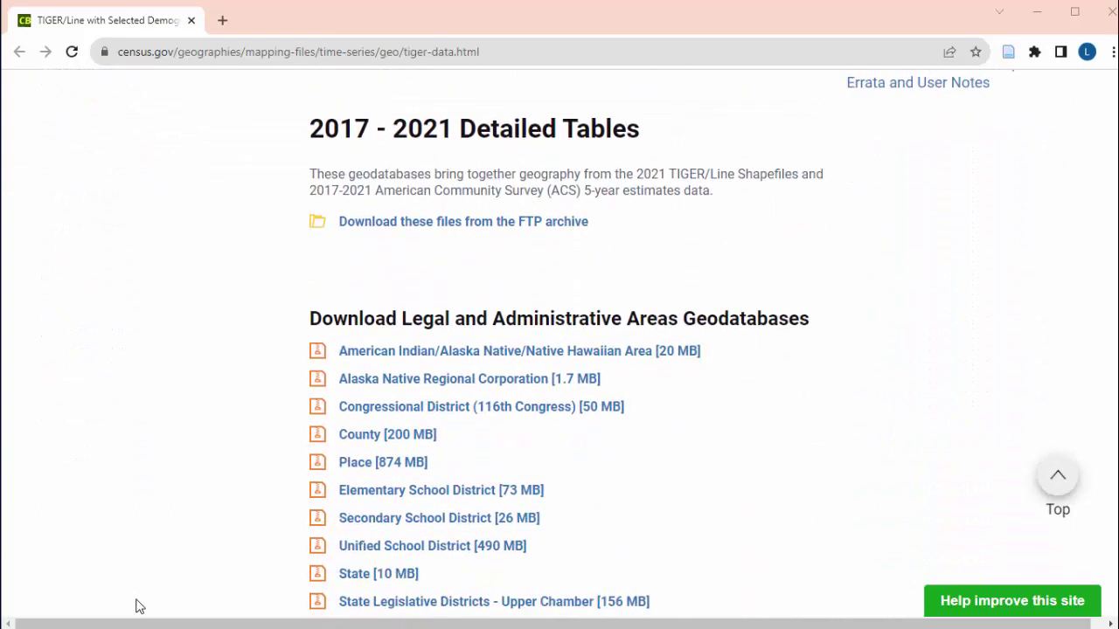
{"action": "scroll", "coordinate": [136, 606], "scroll_direction": "down", "scroll_amount": 6}
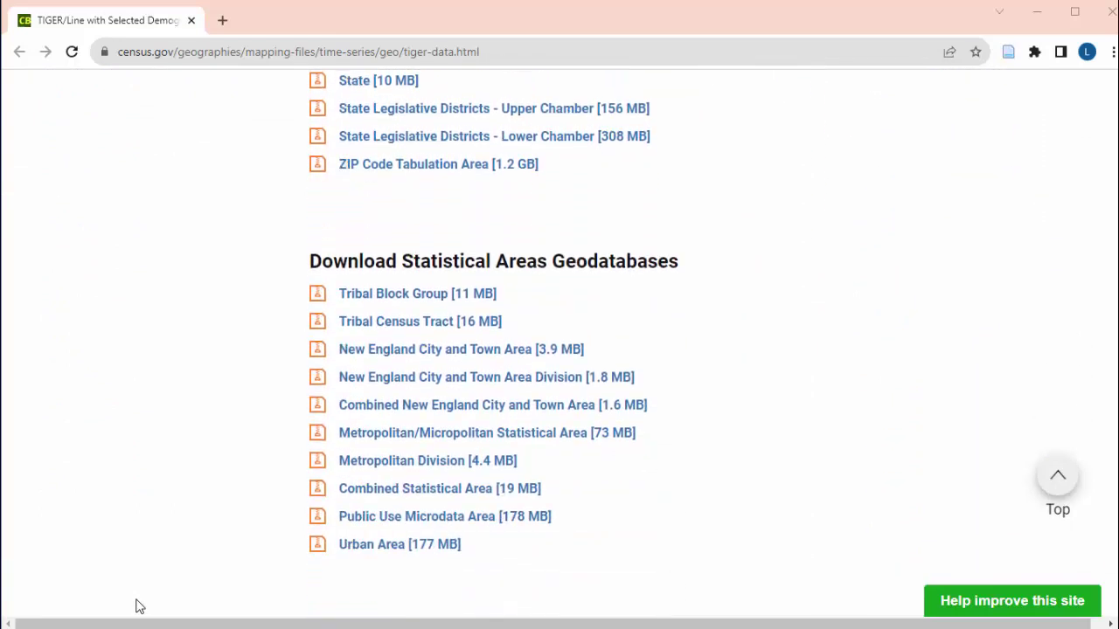
{"action": "scroll", "coordinate": [137, 606], "scroll_direction": "down", "scroll_amount": 5}
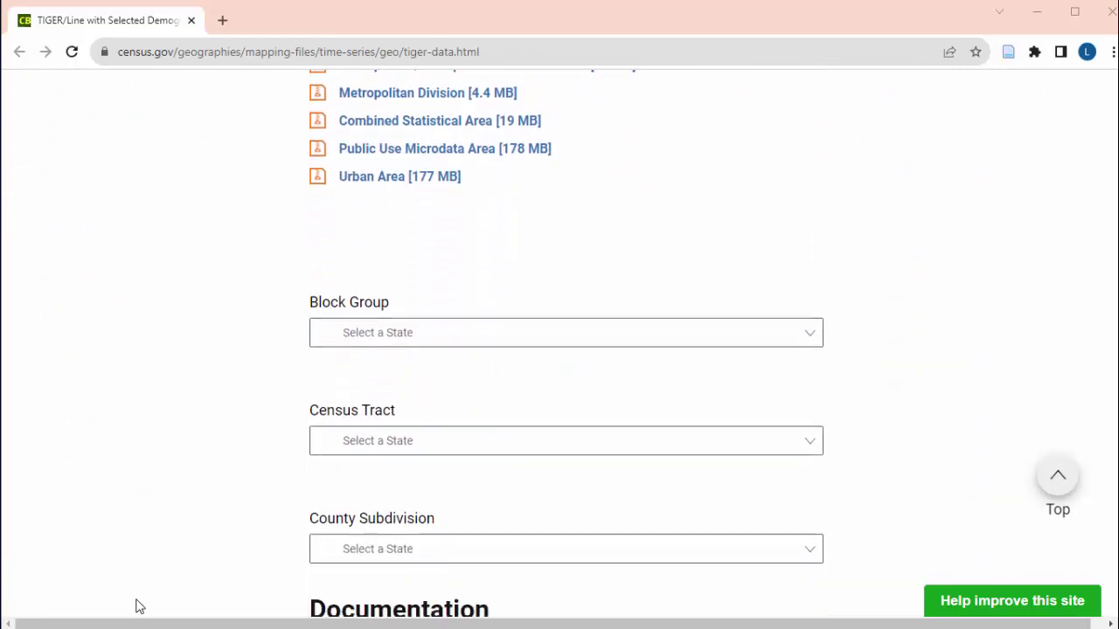
{"action": "scroll", "coordinate": [138, 606], "scroll_direction": "down", "scroll_amount": 2}
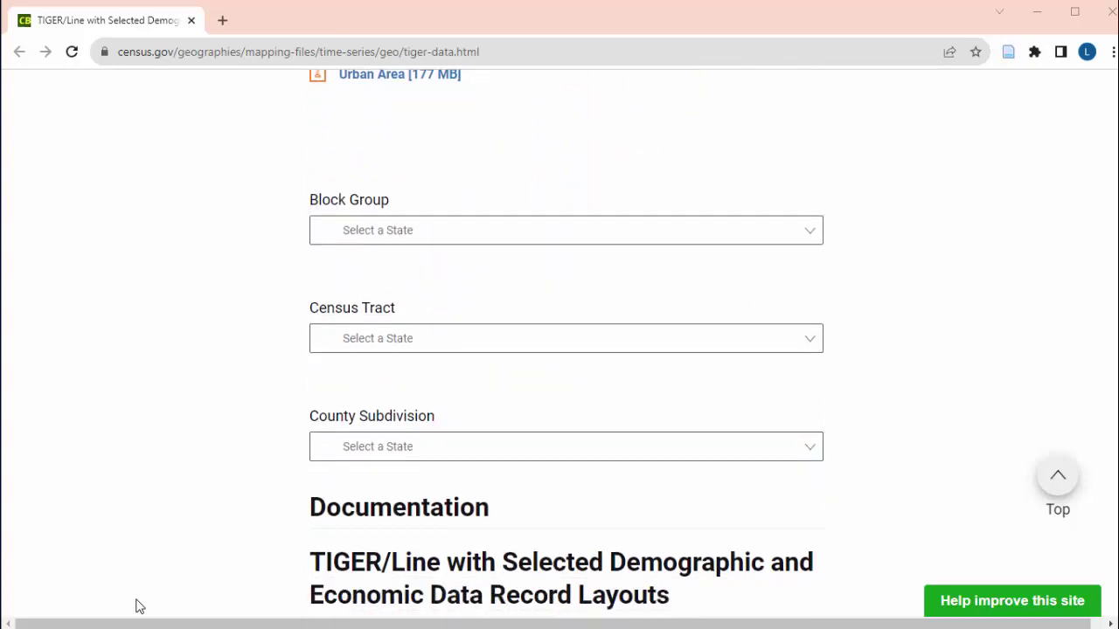
{"action": "scroll", "coordinate": [137, 606], "scroll_direction": "down", "scroll_amount": 1}
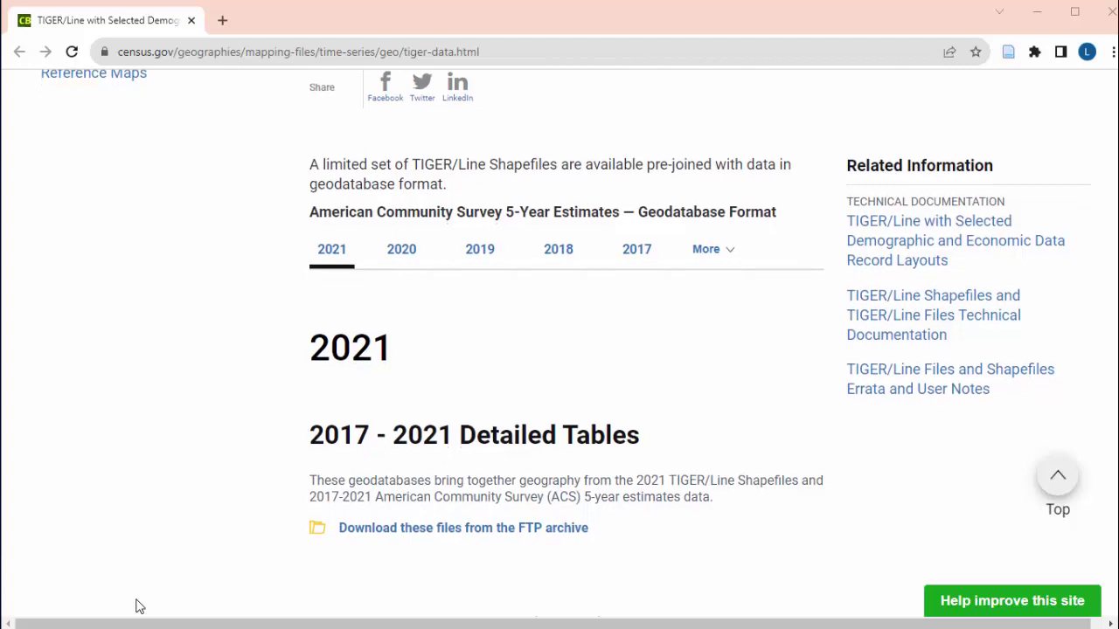
{"action": "scroll", "coordinate": [135, 605], "scroll_direction": "down", "scroll_amount": 3}
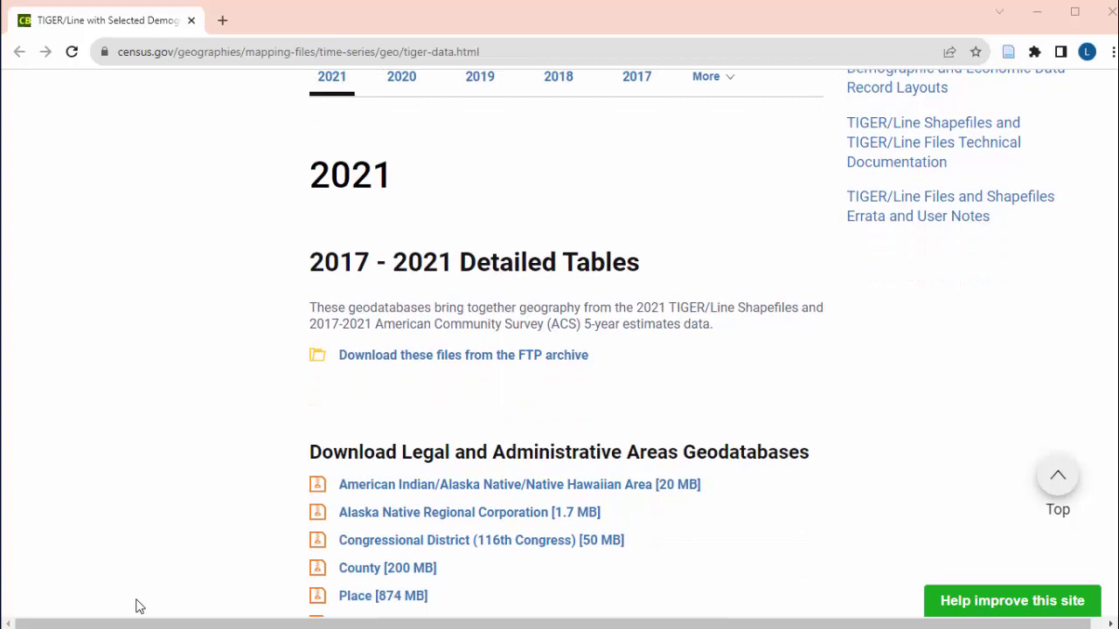
{"action": "scroll", "coordinate": [135, 605], "scroll_direction": "down", "scroll_amount": 2}
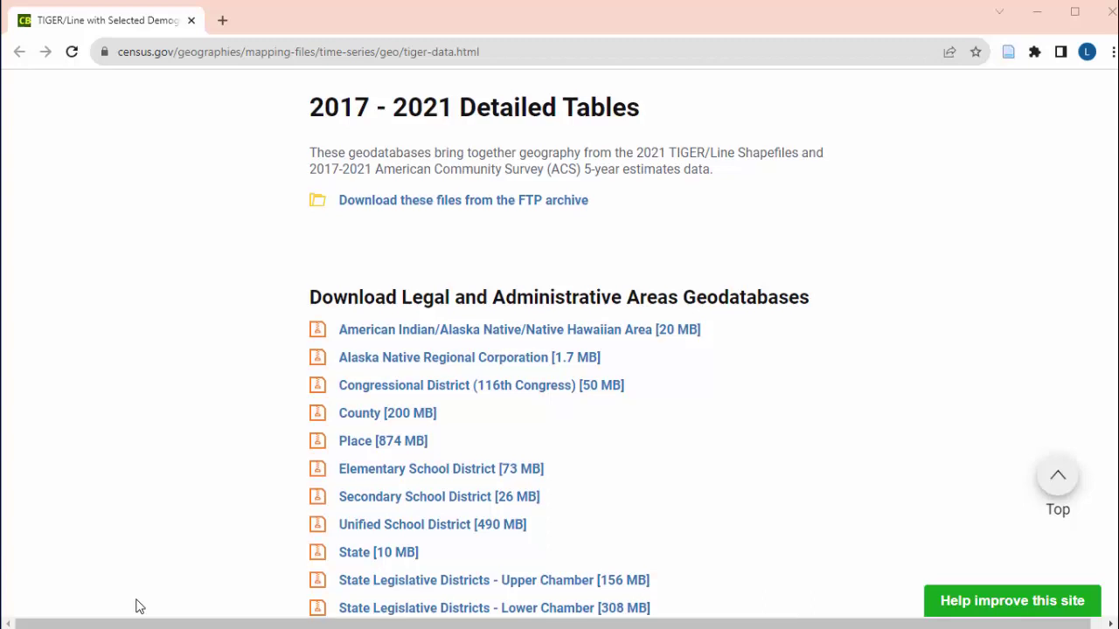
{"action": "scroll", "coordinate": [135, 605], "scroll_direction": "down", "scroll_amount": 2}
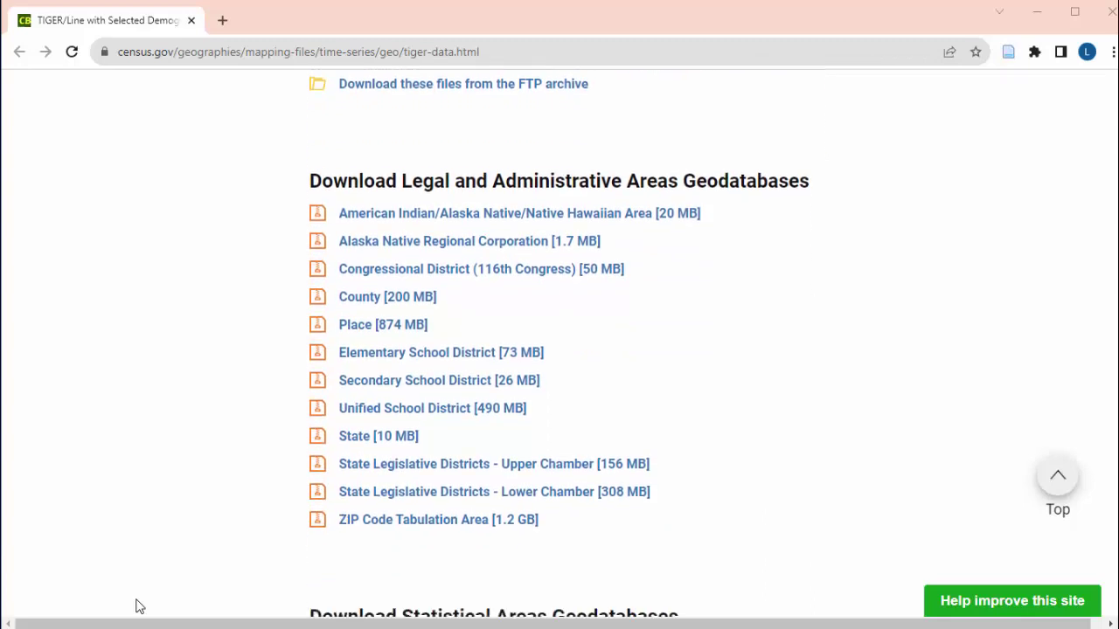
{"action": "scroll", "coordinate": [135, 606], "scroll_direction": "down", "scroll_amount": 4}
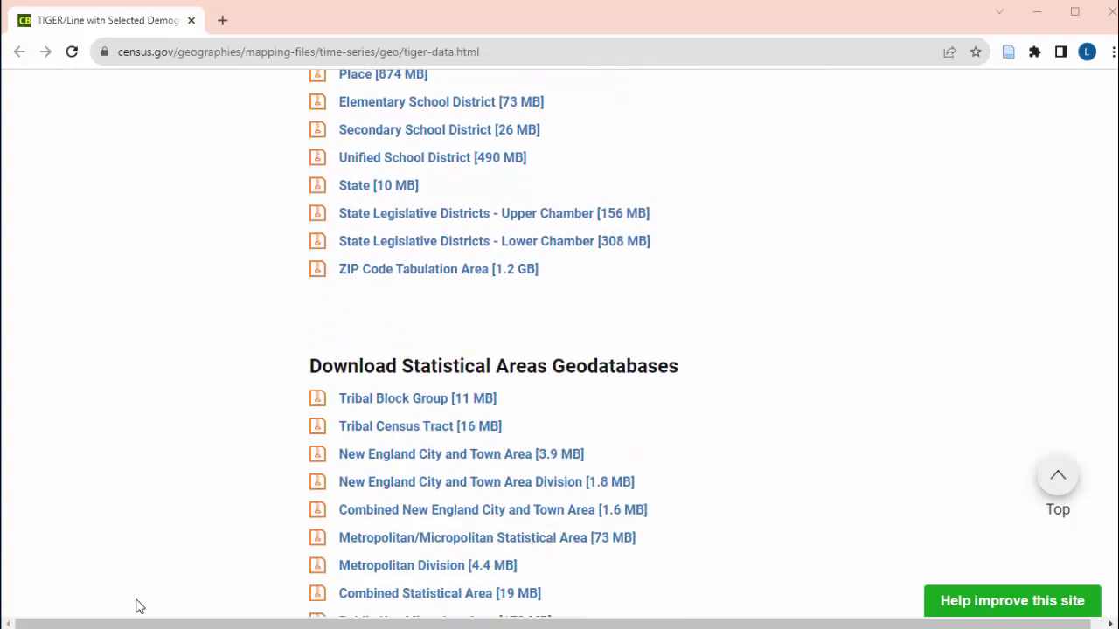
{"action": "scroll", "coordinate": [136, 606], "scroll_direction": "down", "scroll_amount": 2}
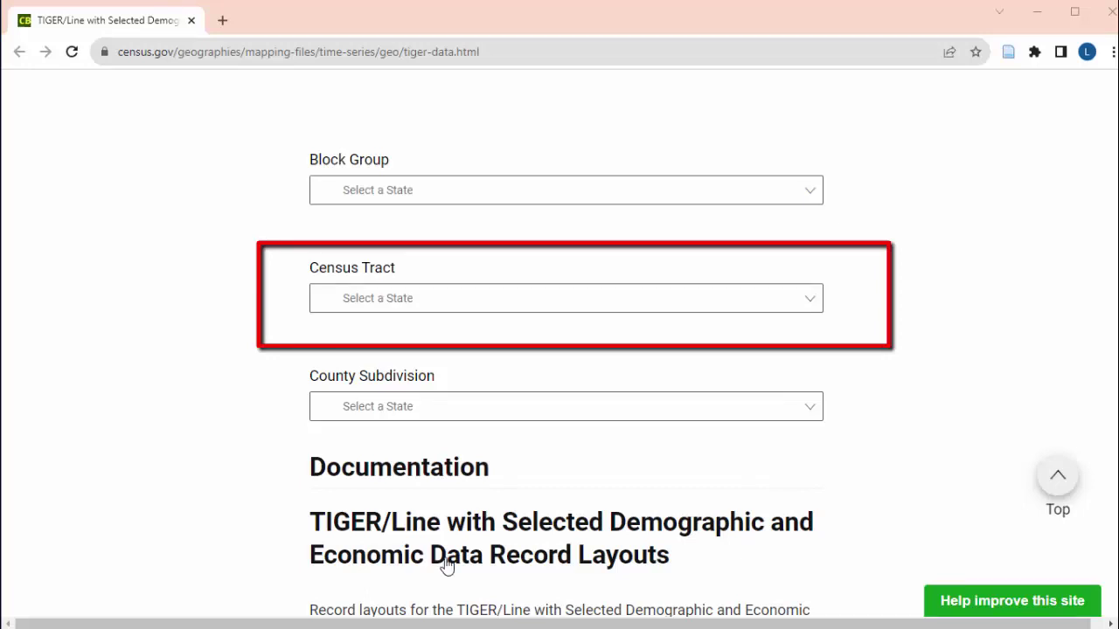
- Choose New York NY [165 MB] as the Census Tract state and download the file
{"action": "left_click", "coordinate": [517, 305]}
{"action": "scroll", "coordinate": [468, 437], "scroll_direction": "down", "scroll_amount": 5}
{"action": "scroll", "coordinate": [467, 449], "scroll_direction": "down", "scroll_amount": 5}
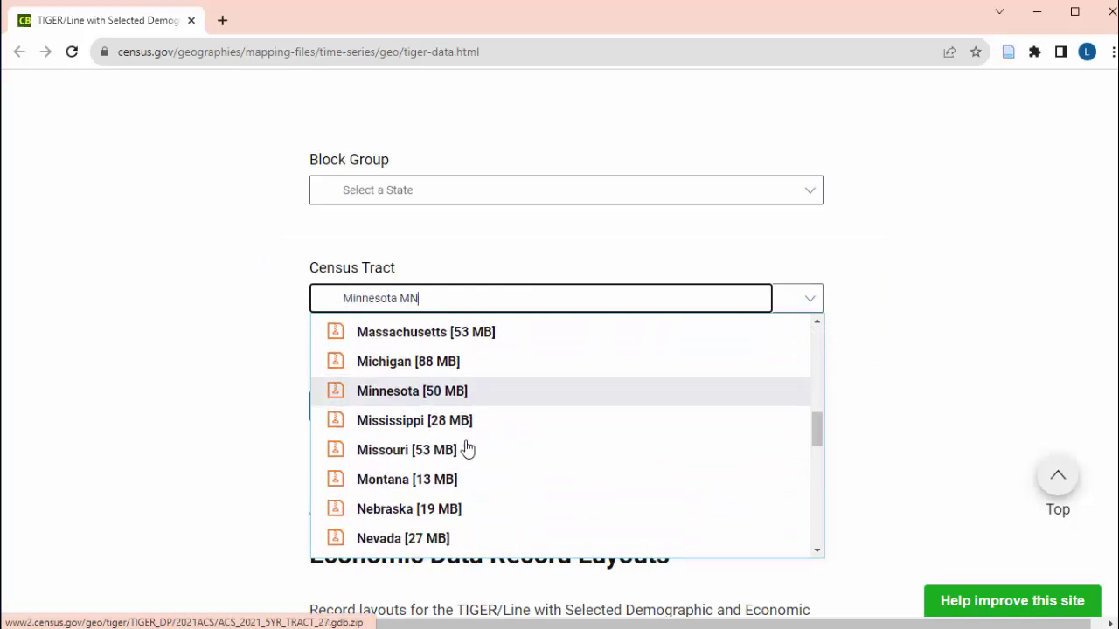
{"action": "left_click", "coordinate": [399, 463]}
{"action": "left_click", "coordinate": [710, 352]}
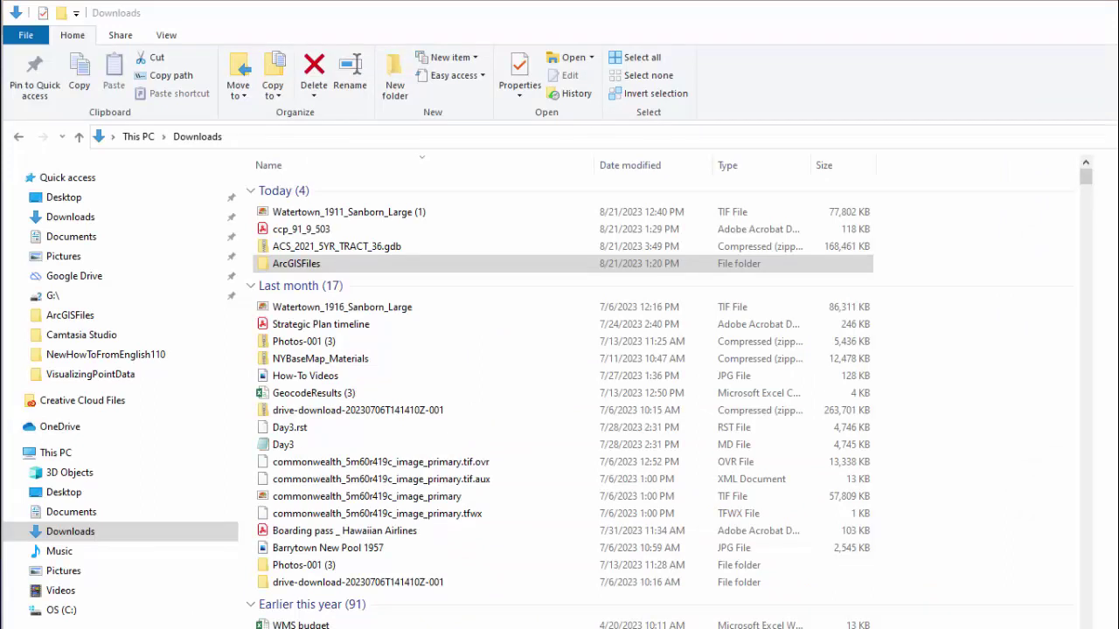
- Move the ACS_2021_5YR_TRACT_36.gdb zip into ArcGISFiles, open that folder, and select the zip
{"action": "left_click_drag", "start_coordinate": [335, 247], "coordinate": [324, 264]}
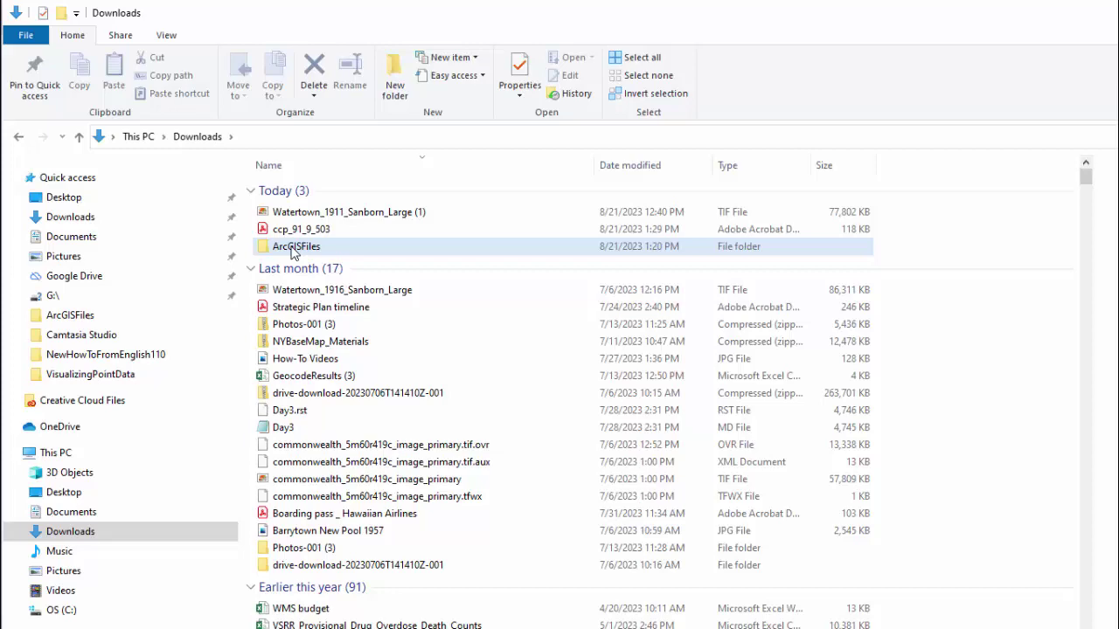
{"action": "right_click", "coordinate": [293, 252]}
{"action": "left_click", "coordinate": [328, 259]}
{"action": "scroll", "coordinate": [402, 609], "scroll_direction": "down", "scroll_amount": 1}
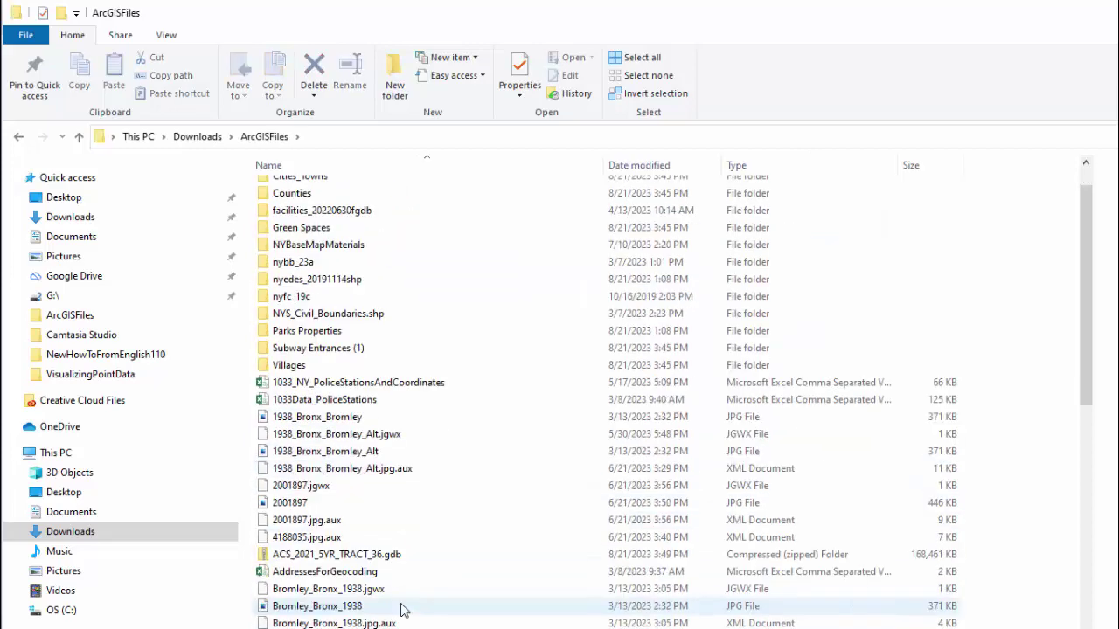
{"action": "left_click", "coordinate": [367, 557]}
{"action": "right_click", "coordinate": [367, 560]}
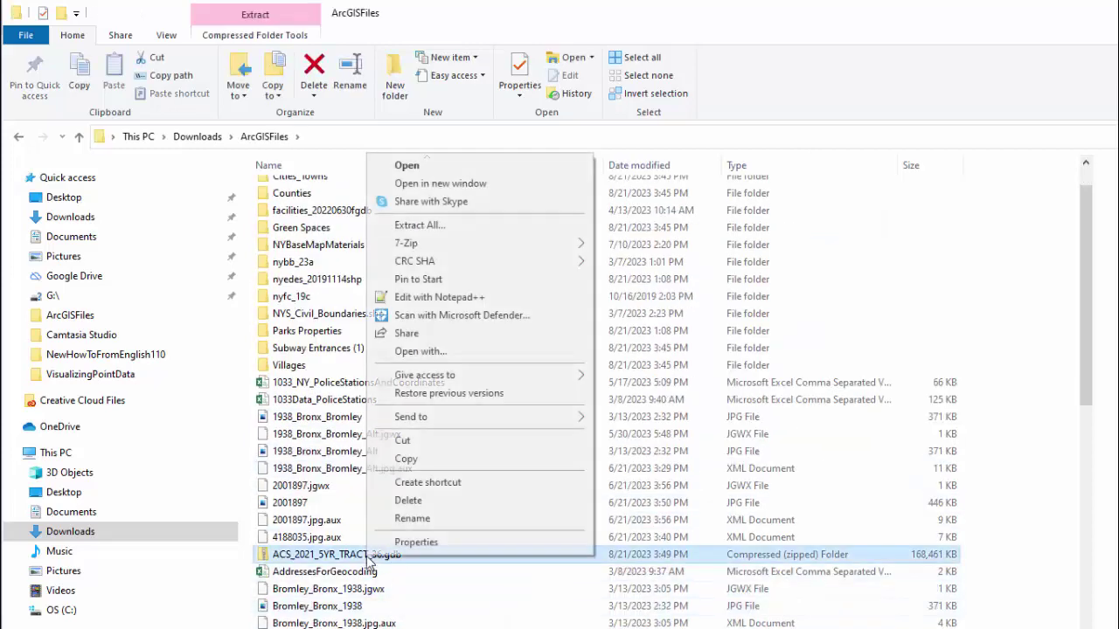
- Extract the tract zip, then create a new Map project named CensusData
{"action": "left_click", "coordinate": [438, 225]}
{"action": "left_click", "coordinate": [655, 493]}
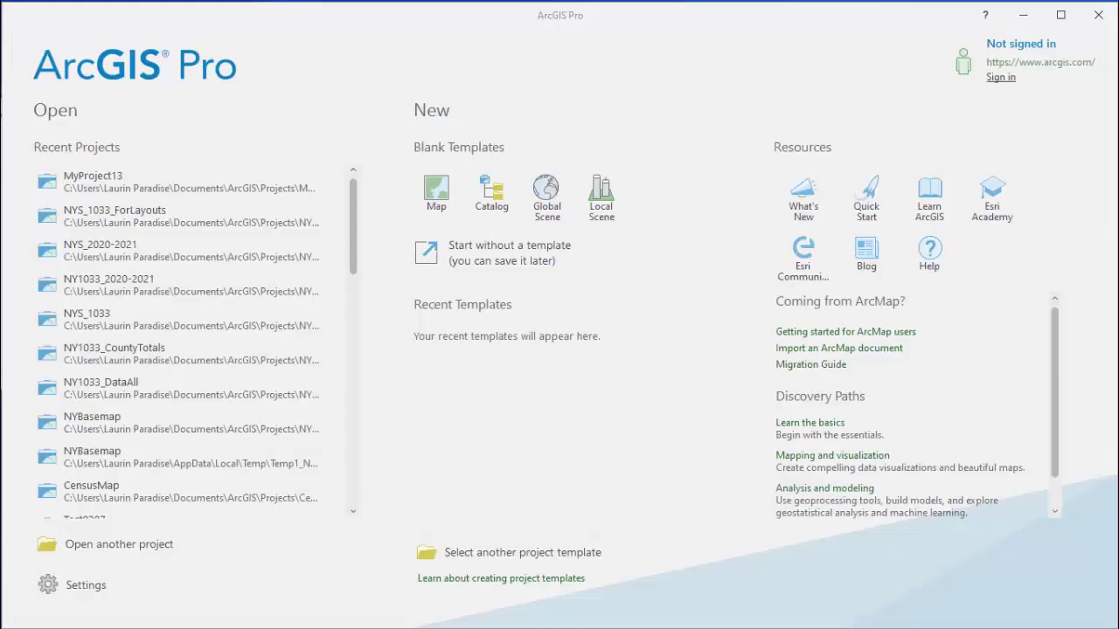
{"action": "left_click", "coordinate": [435, 201]}
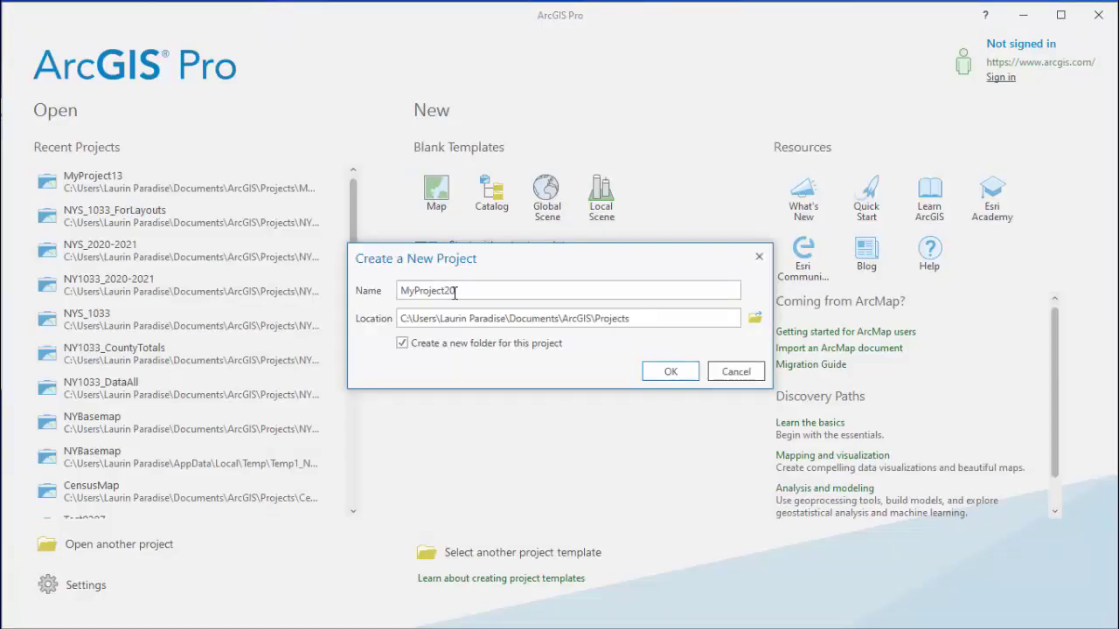
{"action": "left_click_drag", "start_coordinate": [454, 291], "coordinate": [346, 307]}
{"action": "type", "text": "CensusData"}
{"action": "left_click", "coordinate": [670, 372]}
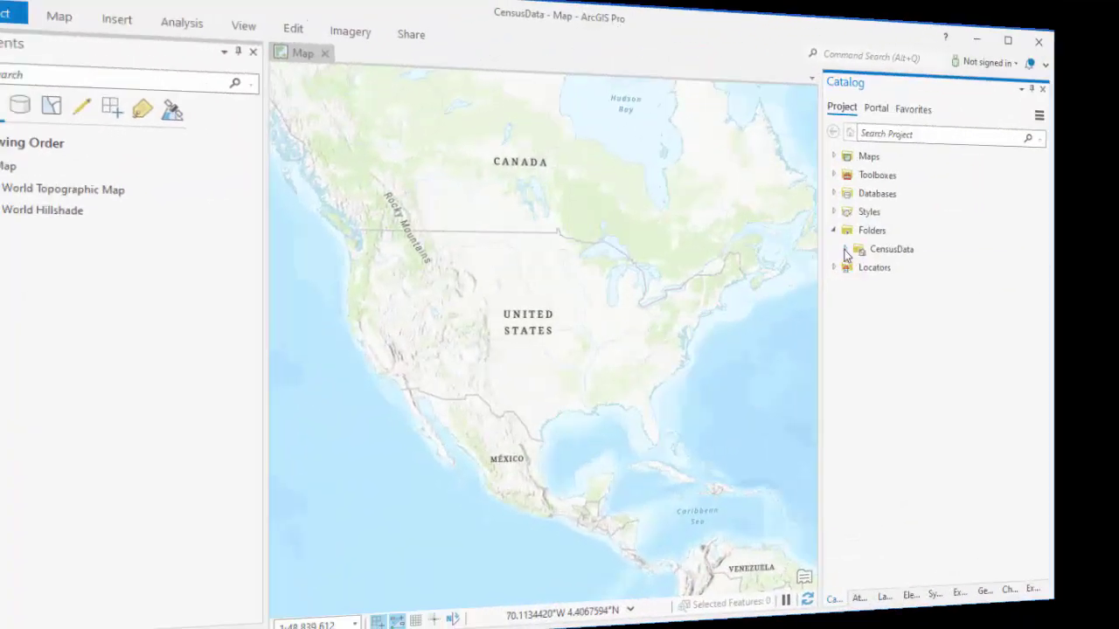
- Add a folder connection to ArcGISFiles in the project's Folders
{"action": "left_click", "coordinate": [846, 252]}
{"action": "right_click", "coordinate": [906, 229]}
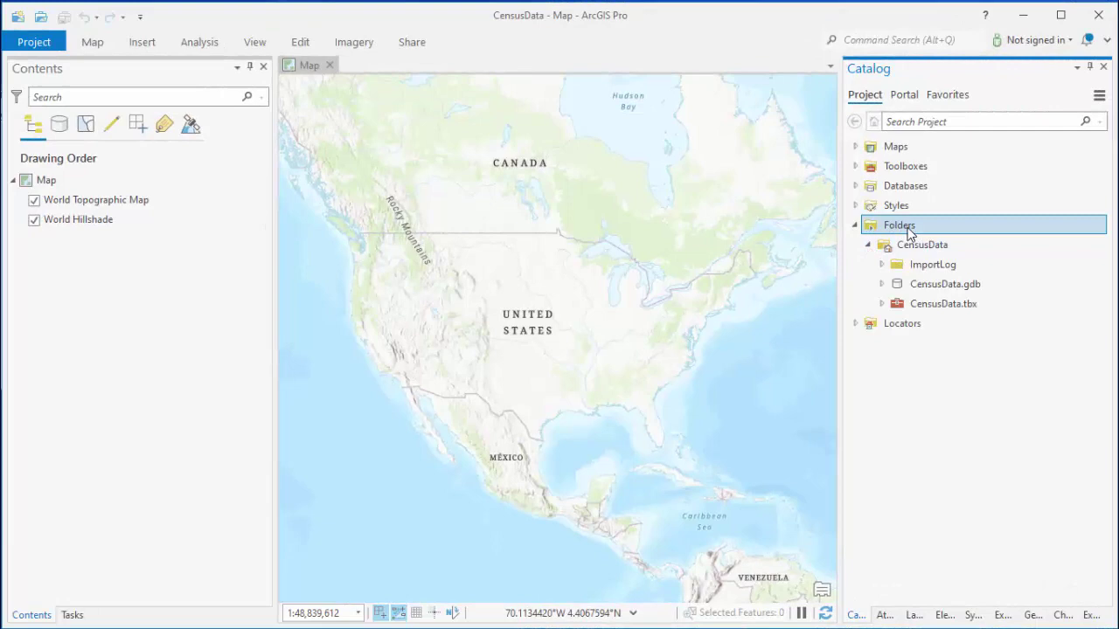
{"action": "key", "text": "Escape"}
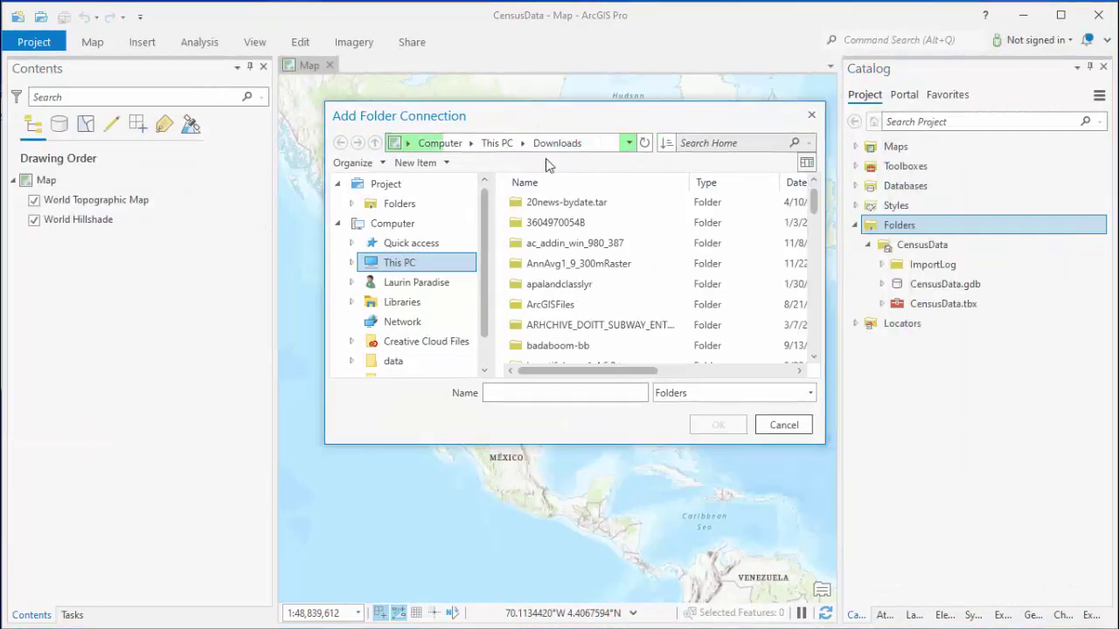
{"action": "left_click", "coordinate": [560, 305]}
{"action": "left_click", "coordinate": [715, 425]}
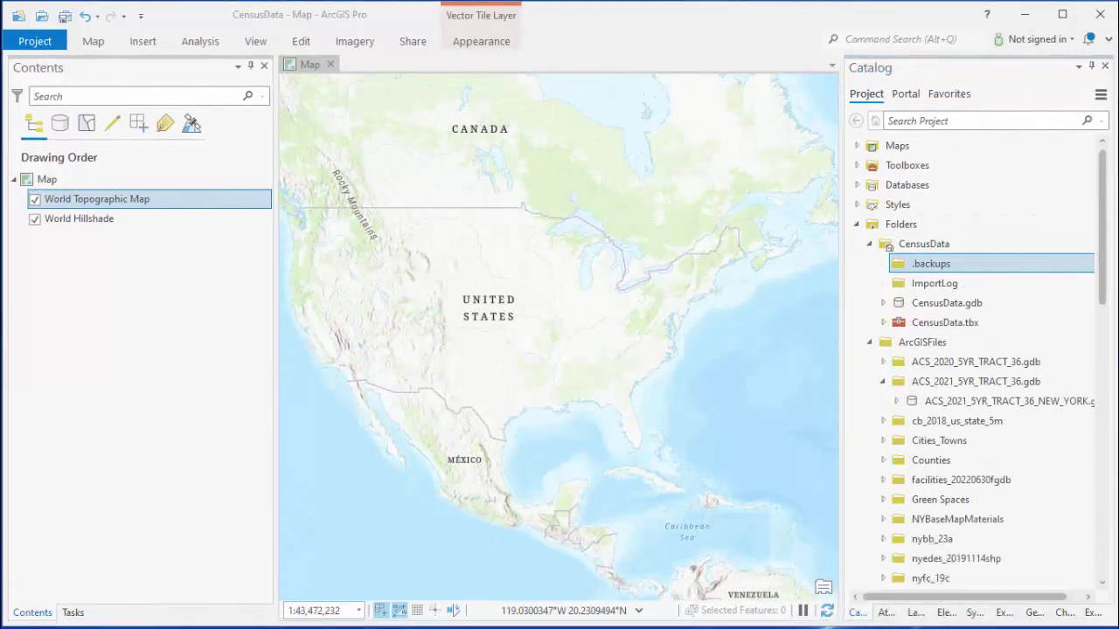
- Expand the NEW_YORK tract geodatabase to list its feature class and tables
{"action": "left_click", "coordinate": [896, 400]}
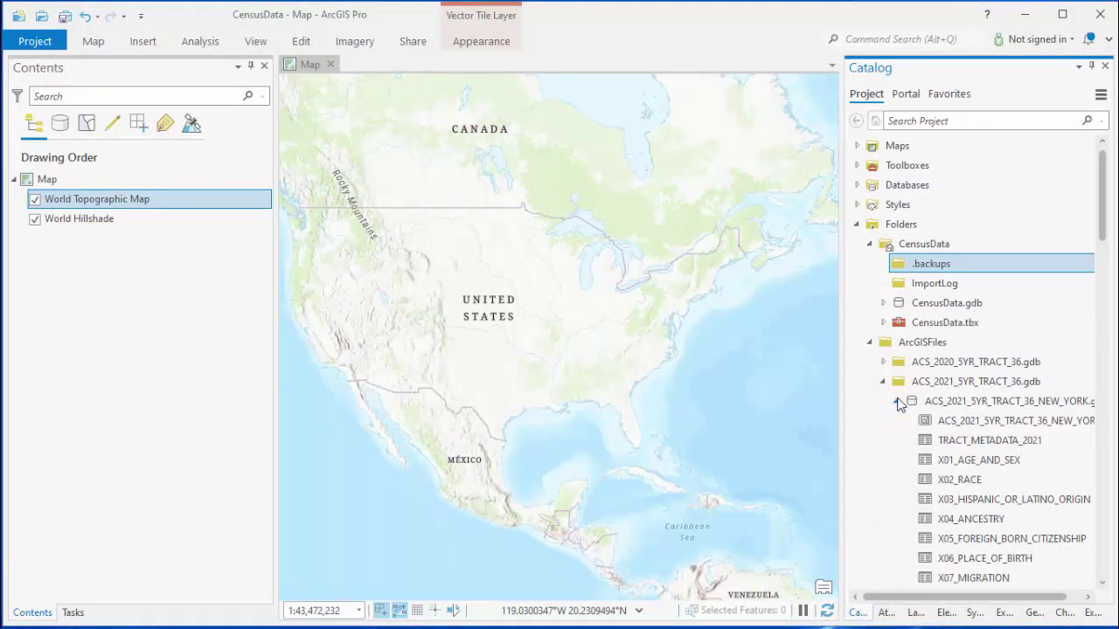
{"action": "scroll", "coordinate": [944, 499], "scroll_direction": "down", "scroll_amount": 1}
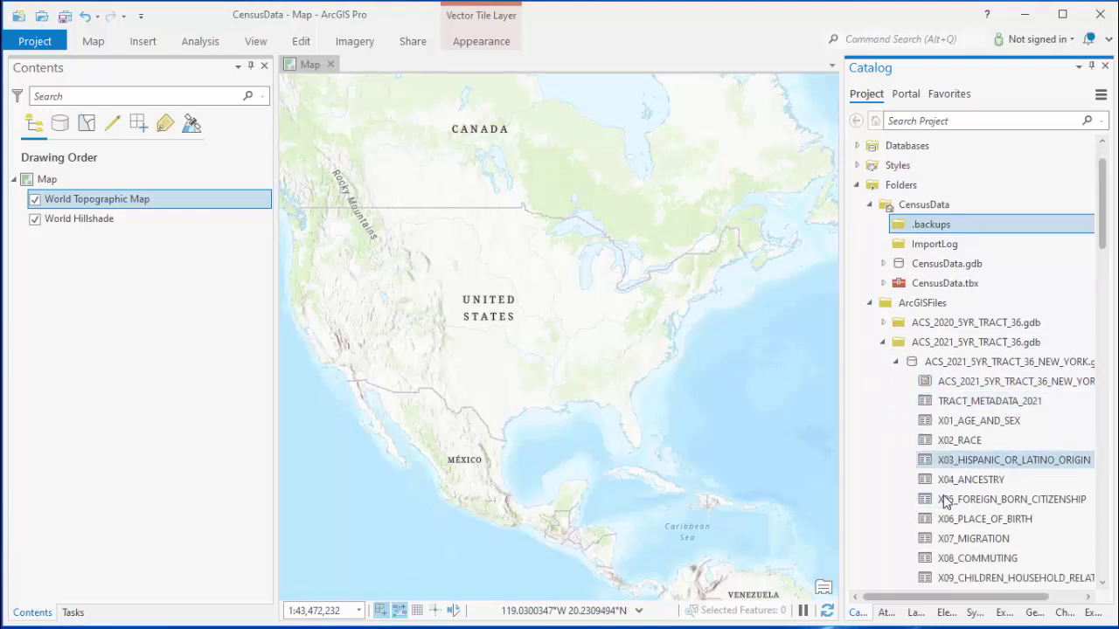
{"action": "scroll", "coordinate": [944, 499], "scroll_direction": "down", "scroll_amount": 1}
{"action": "scroll", "coordinate": [944, 499], "scroll_direction": "down", "scroll_amount": 1}
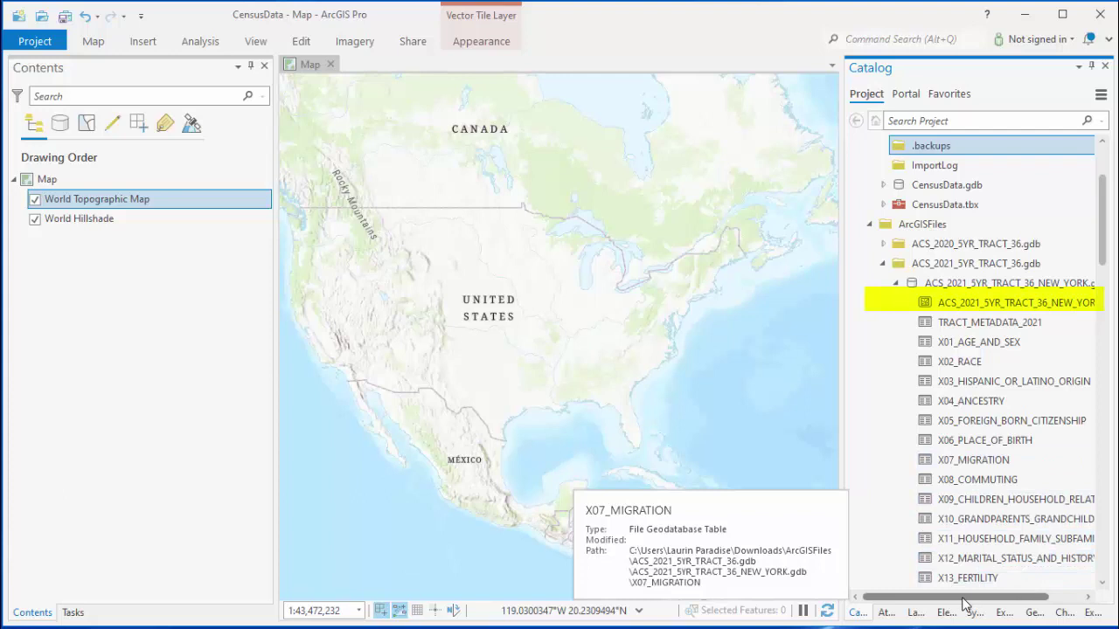
{"action": "left_click_drag", "start_coordinate": [962, 603], "coordinate": [1047, 599]}
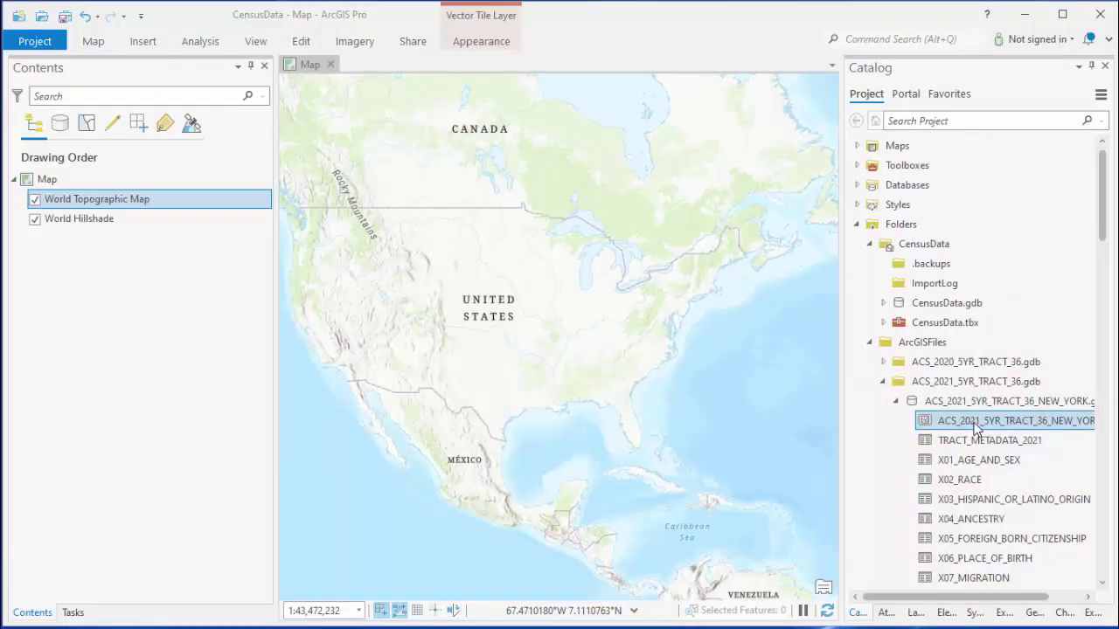
- Copy the ACS_2021_5YR_TRACT_36_NEW_YORK feature class into CensusData.gdb and drag it onto the map
{"action": "right_click", "coordinate": [976, 425]}
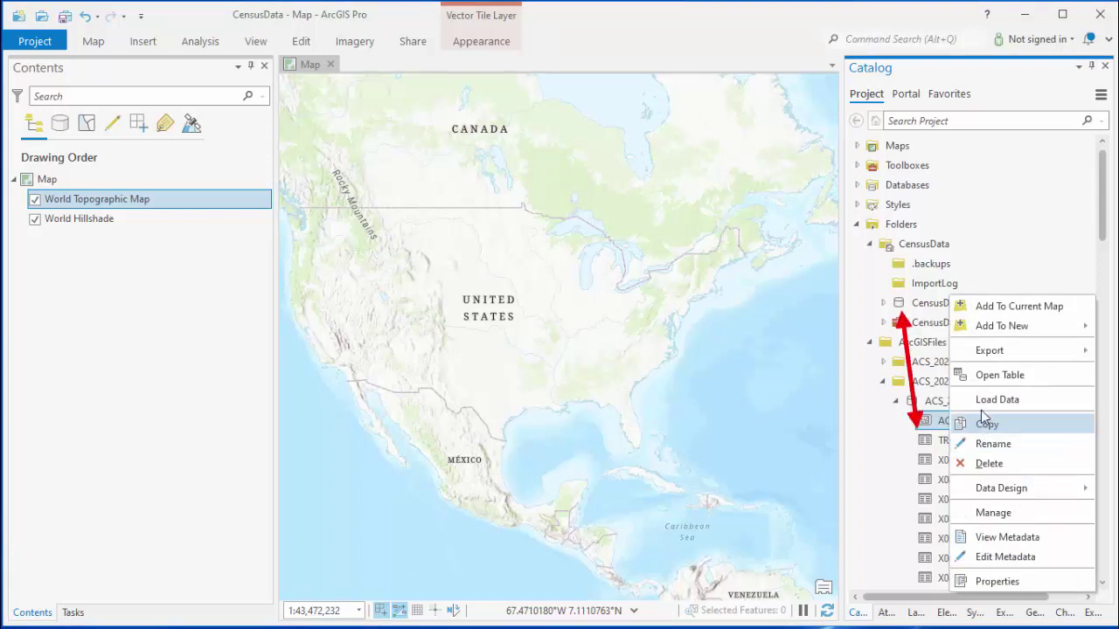
{"action": "left_click", "coordinate": [986, 423]}
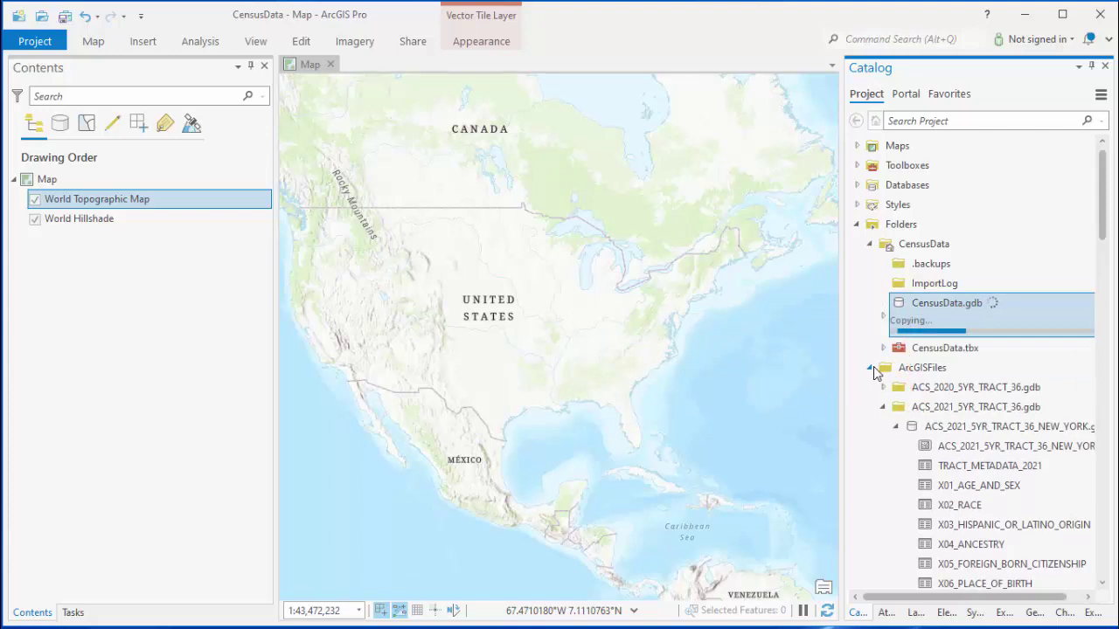
{"action": "left_click", "coordinate": [882, 304]}
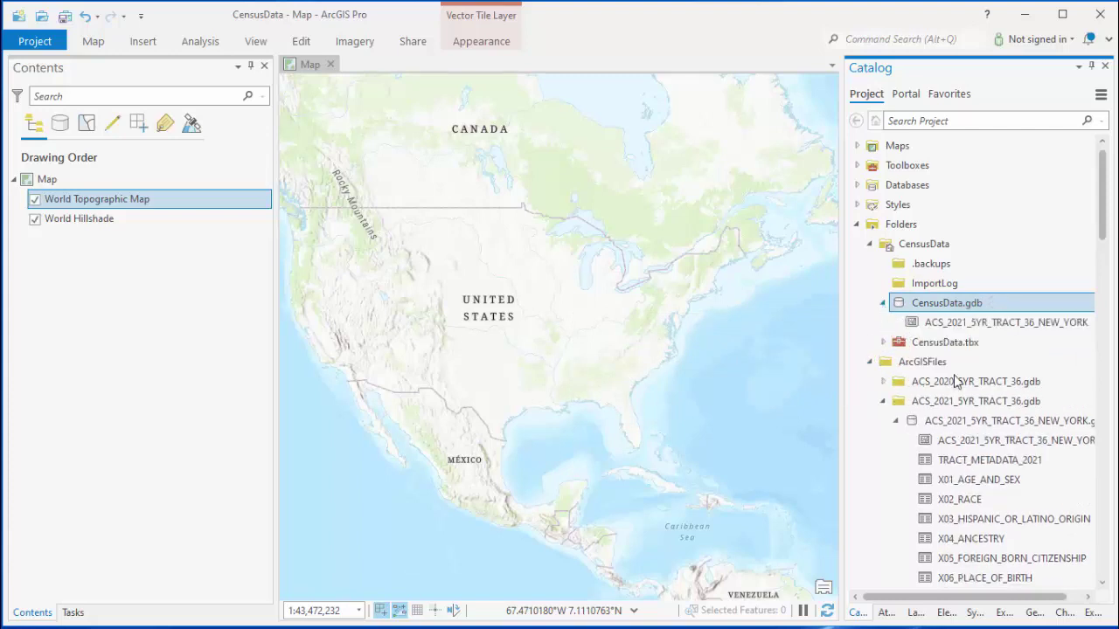
{"action": "left_click_drag", "start_coordinate": [930, 321], "coordinate": [784, 325]}
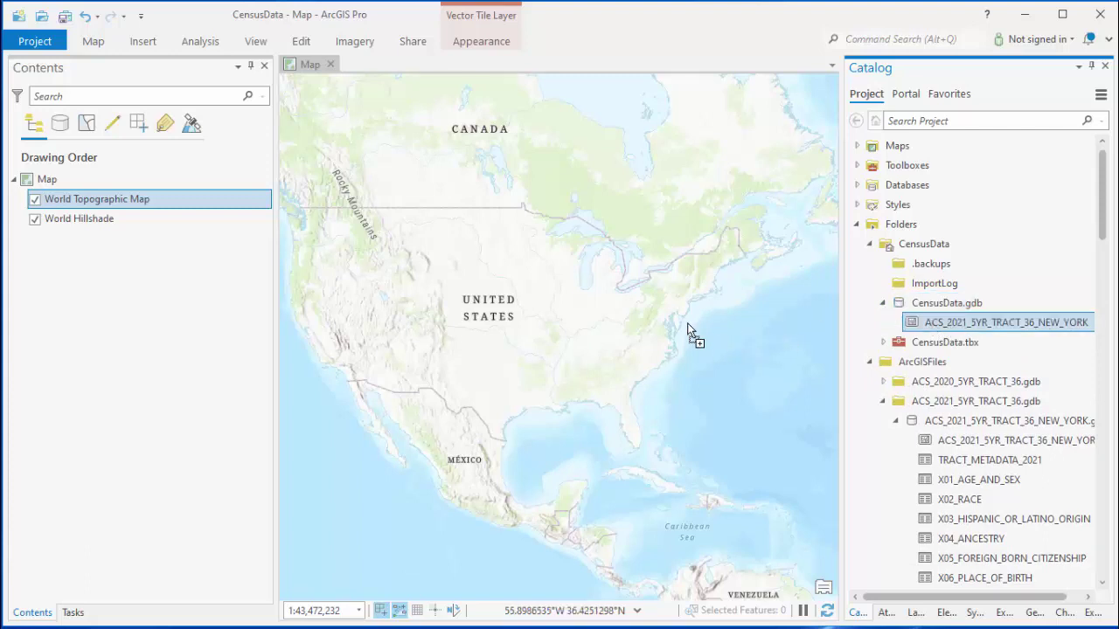
{"action": "left_click_drag", "start_coordinate": [685, 325], "coordinate": [685, 325]}
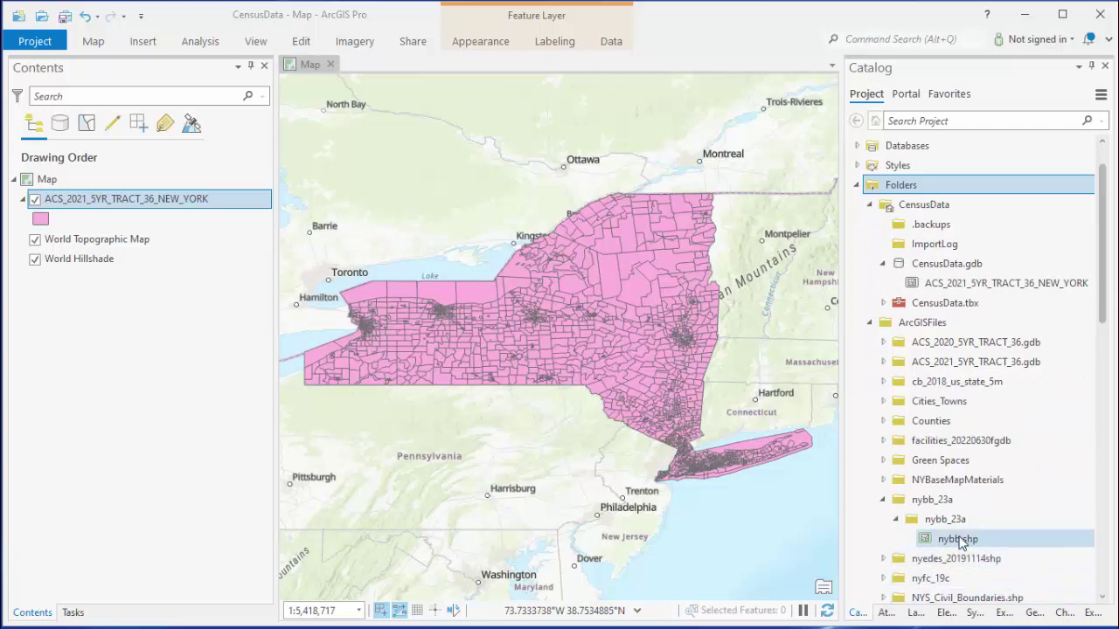
- Paste a copy of nybb.shp into the CensusData folder, then open the boundary datasets page
{"action": "right_click", "coordinate": [961, 540]}
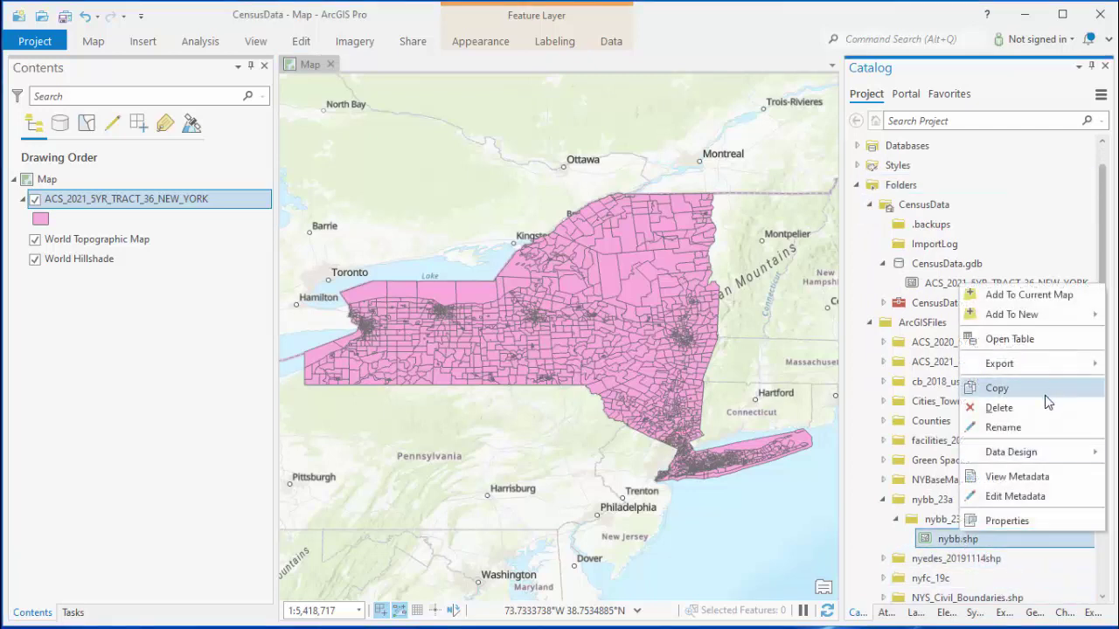
{"action": "left_click", "coordinate": [1048, 400]}
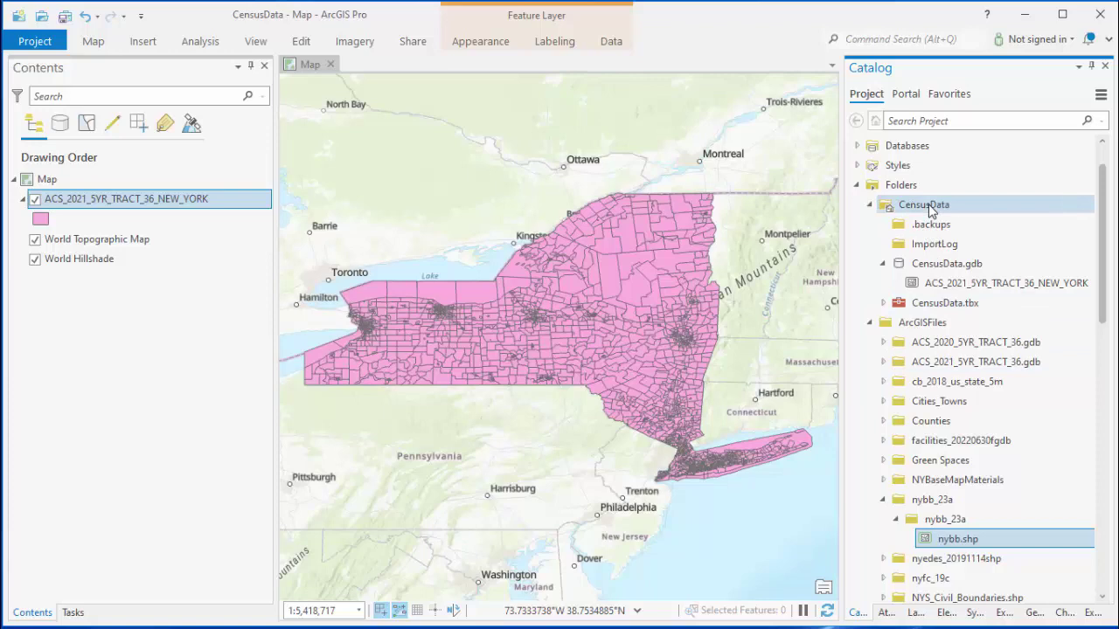
{"action": "right_click", "coordinate": [928, 206]}
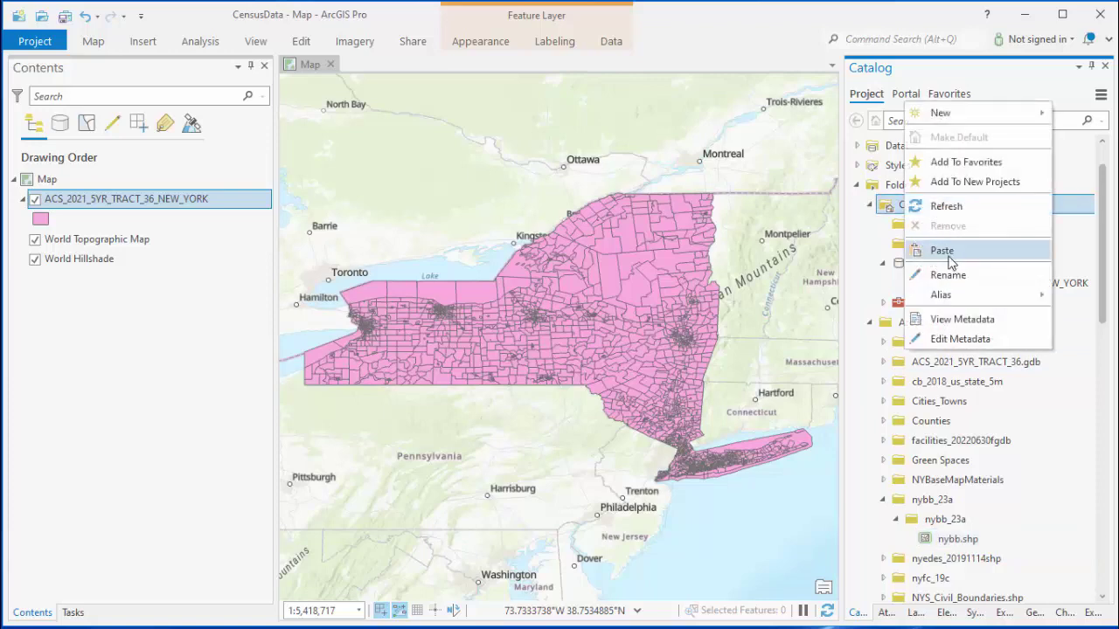
{"action": "left_click", "coordinate": [942, 251]}
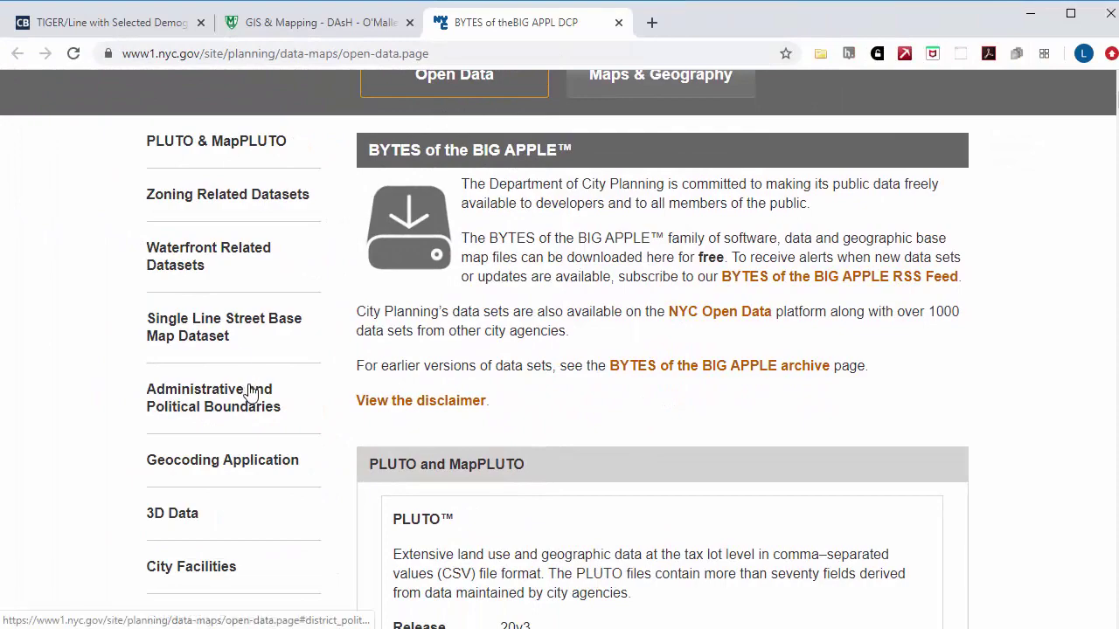
{"action": "left_click", "coordinate": [251, 406]}
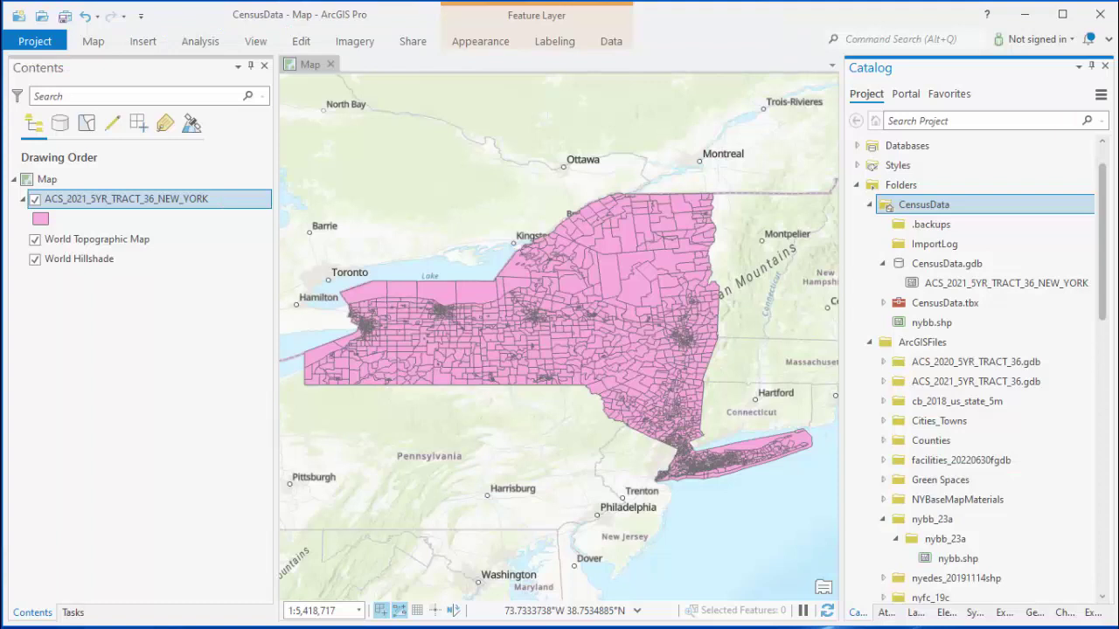
- Drag nybb.shp onto the map and zoom to the nybb layer
{"action": "mouse_move", "coordinate": [948, 325]}
{"action": "left_mouse_down"}
{"action": "mouse_move", "coordinate": [822, 360]}
{"action": "mouse_move", "coordinate": [669, 456]}
{"action": "left_mouse_up"}
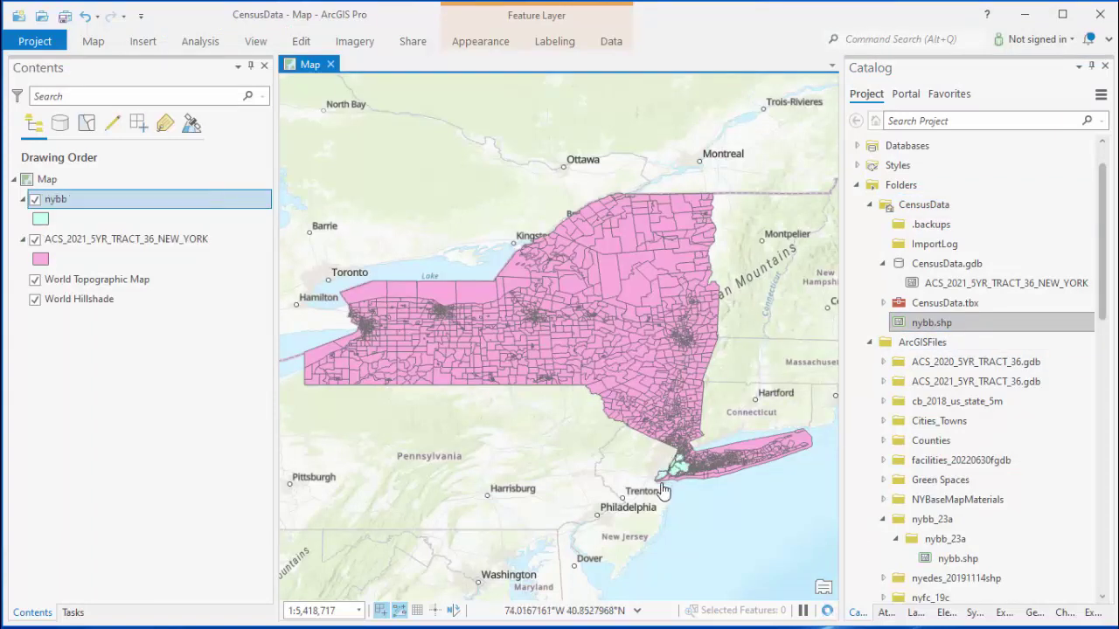
{"action": "left_click", "coordinate": [69, 202]}
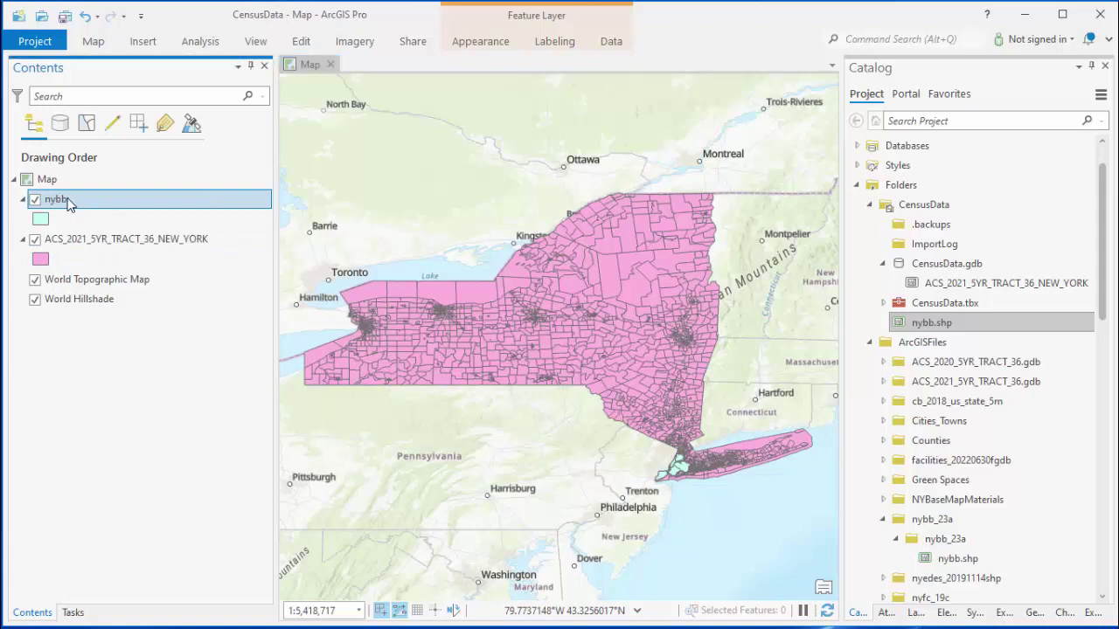
{"action": "right_click", "coordinate": [69, 202]}
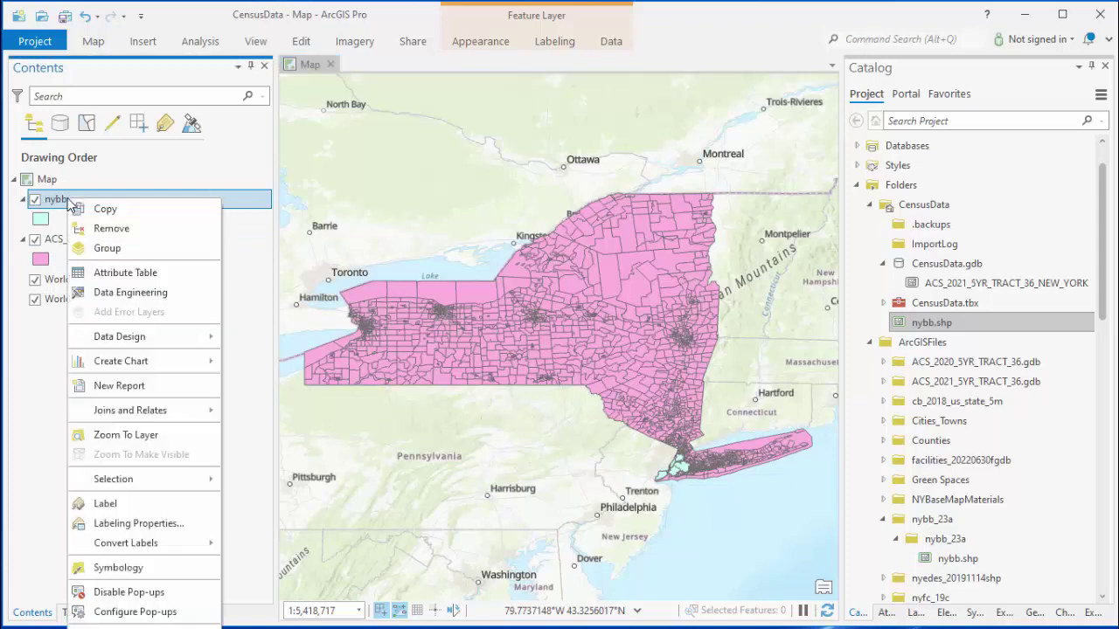
{"action": "left_click", "coordinate": [118, 440]}
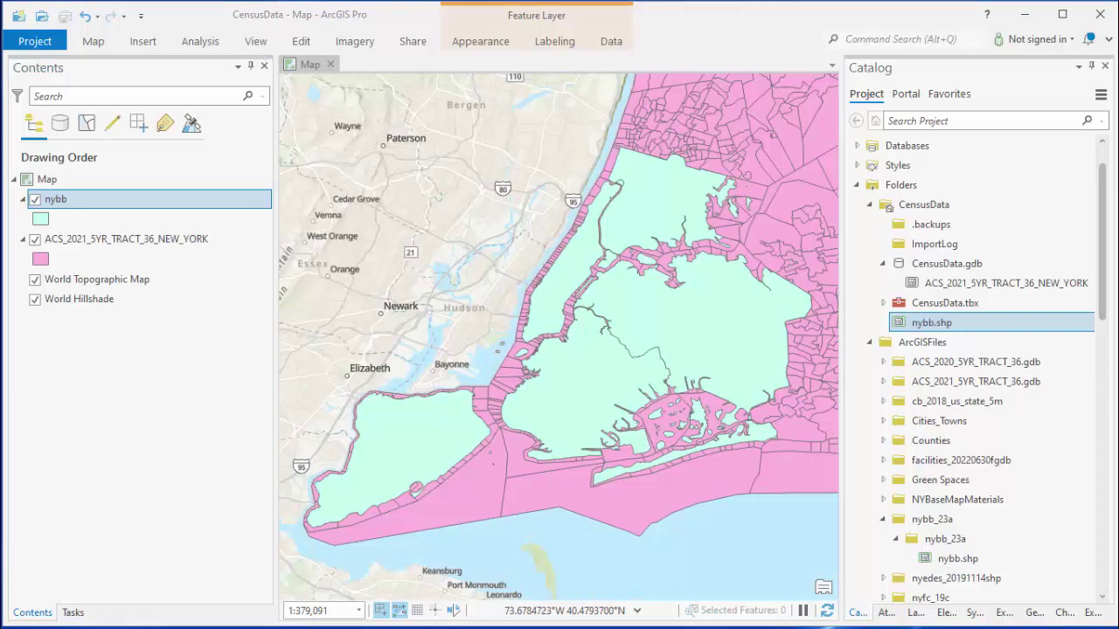
{"action": "left_click", "coordinate": [201, 43]}
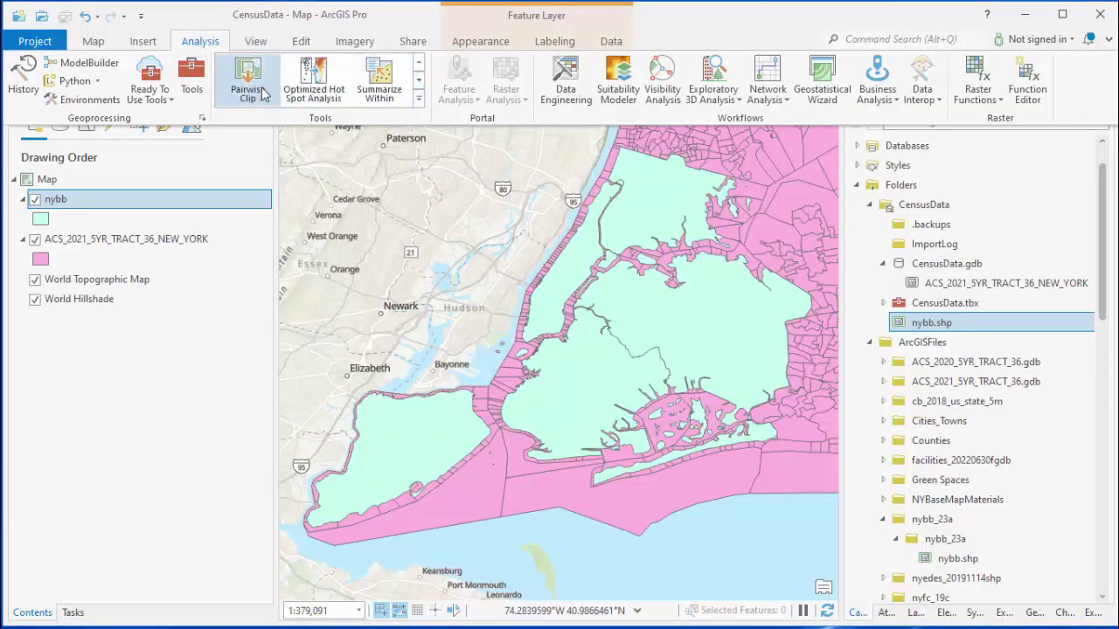
- Pairwise Clip the state tracts by nybb into ACS_2021_5YR_TRACT_JustNYC, then hide both source layers
{"action": "left_click", "coordinate": [248, 87]}
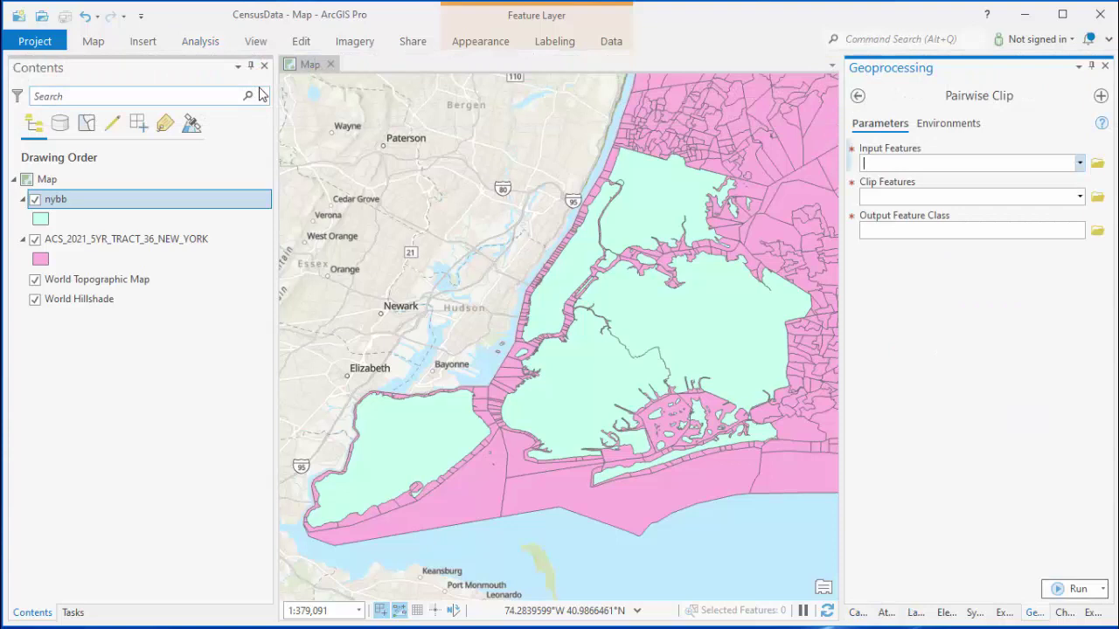
{"action": "left_click", "coordinate": [156, 245]}
{"action": "left_click_drag", "start_coordinate": [159, 252], "coordinate": [885, 170]}
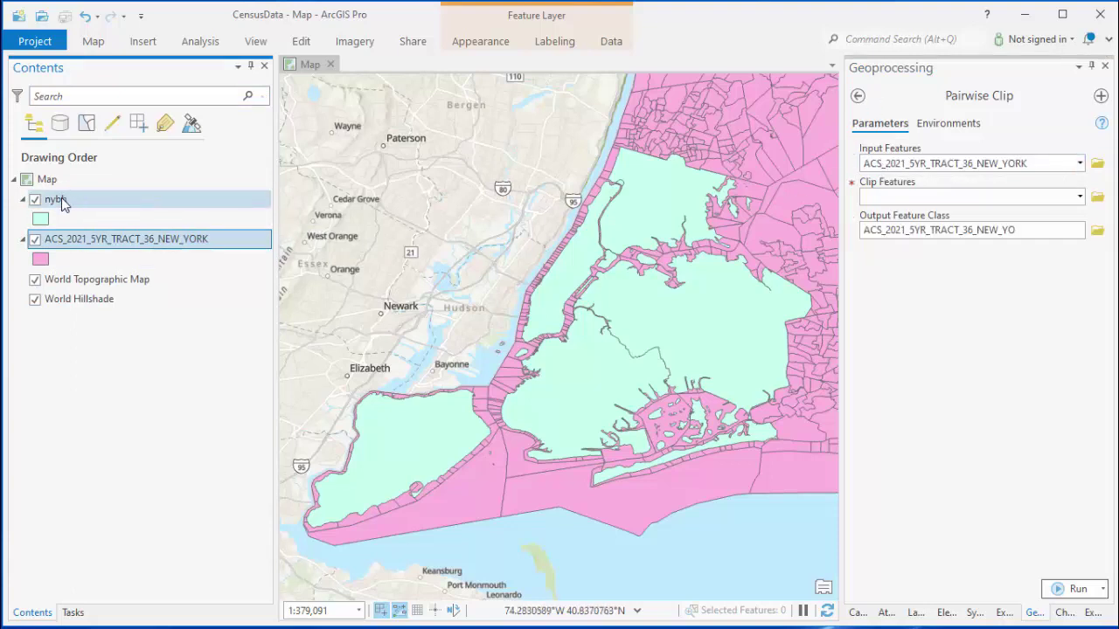
{"action": "left_click_drag", "start_coordinate": [61, 201], "coordinate": [892, 199]}
{"action": "mouse_move", "coordinate": [1041, 232]}
{"action": "left_mouse_down"}
{"action": "mouse_move", "coordinate": [979, 230]}
{"action": "mouse_move", "coordinate": [1029, 231]}
{"action": "left_mouse_up"}
{"action": "type", "text": "Ju"}
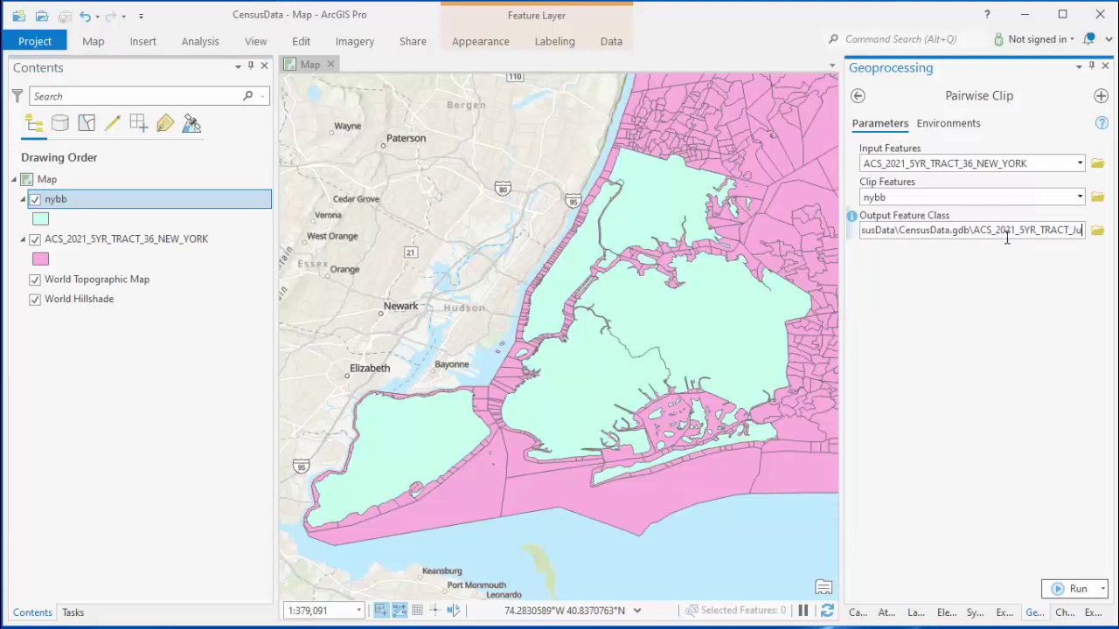
{"action": "type", "text": "stNYC"}
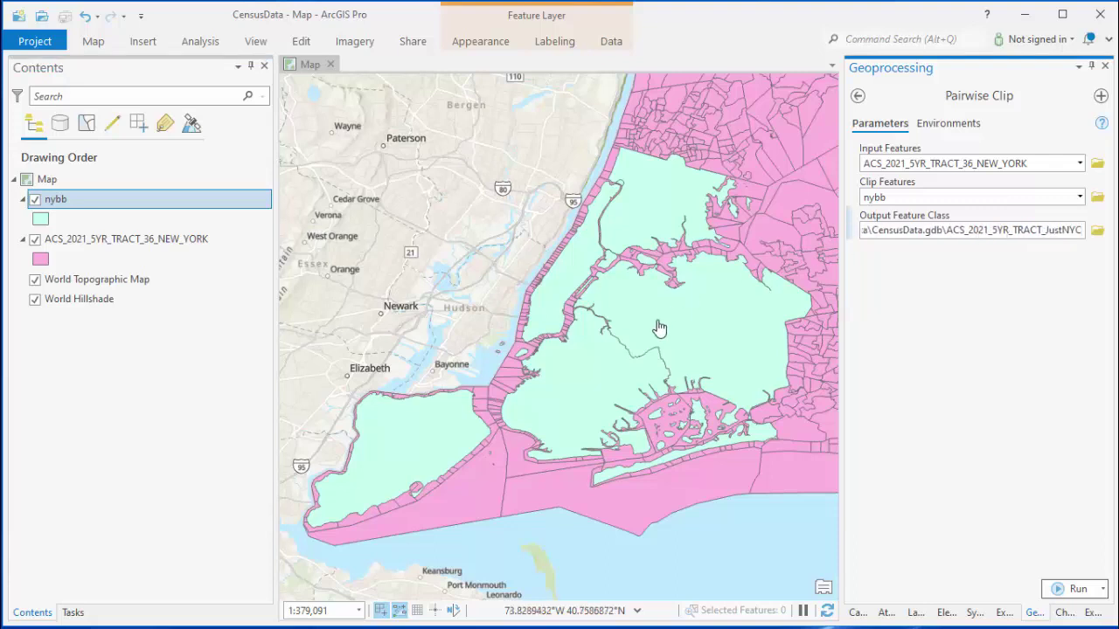
{"action": "left_click", "coordinate": [1063, 591]}
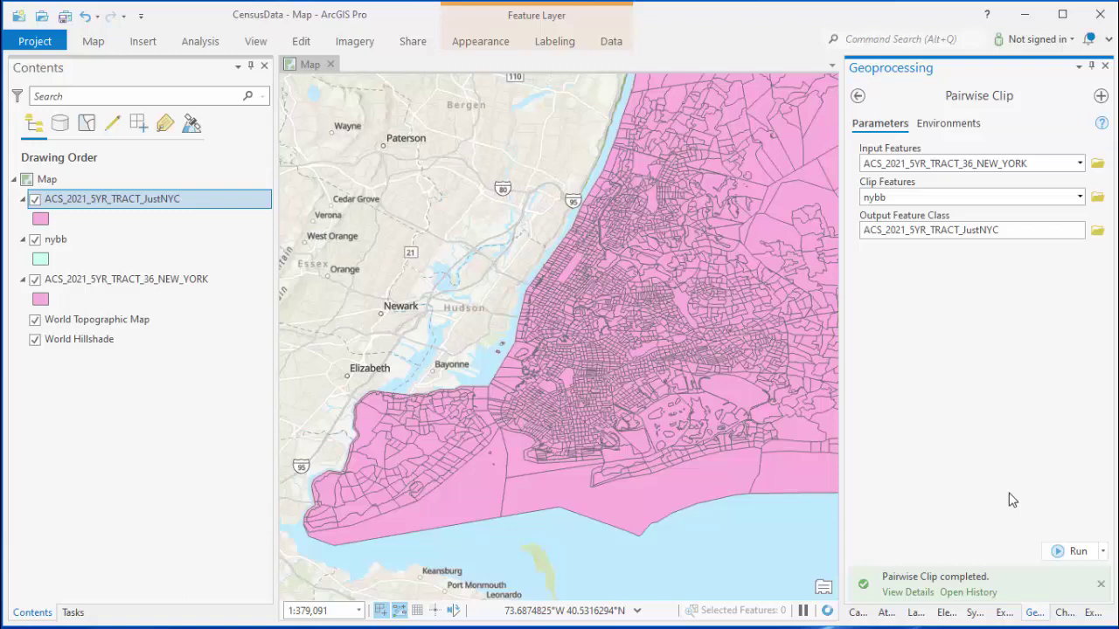
{"action": "left_click", "coordinate": [34, 238]}
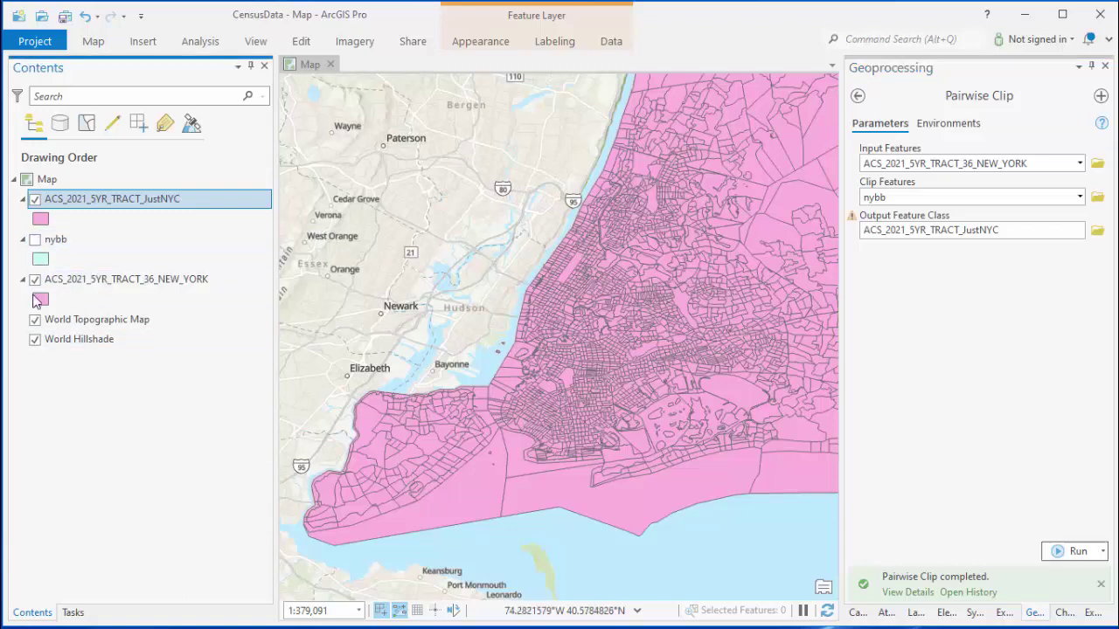
{"action": "left_click", "coordinate": [35, 280]}
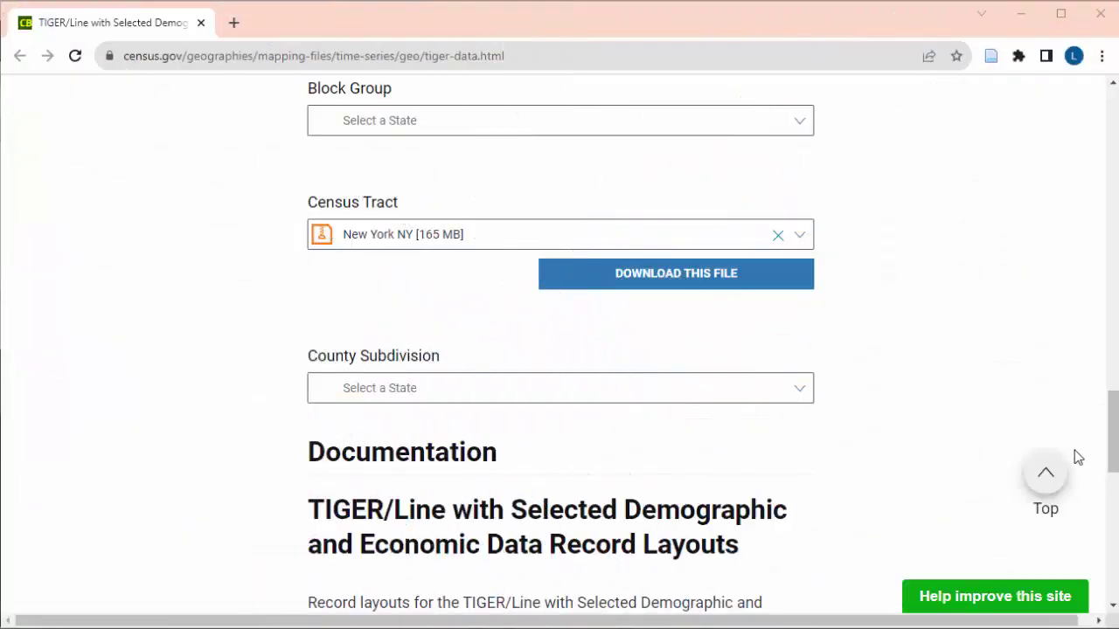
- Scroll the TIGER/Line Record Layouts page down to the list of metadata text files
{"action": "scroll", "coordinate": [1092, 477], "scroll_direction": "down", "scroll_amount": 1}
{"action": "scroll", "coordinate": [1092, 478], "scroll_direction": "down", "scroll_amount": 3}
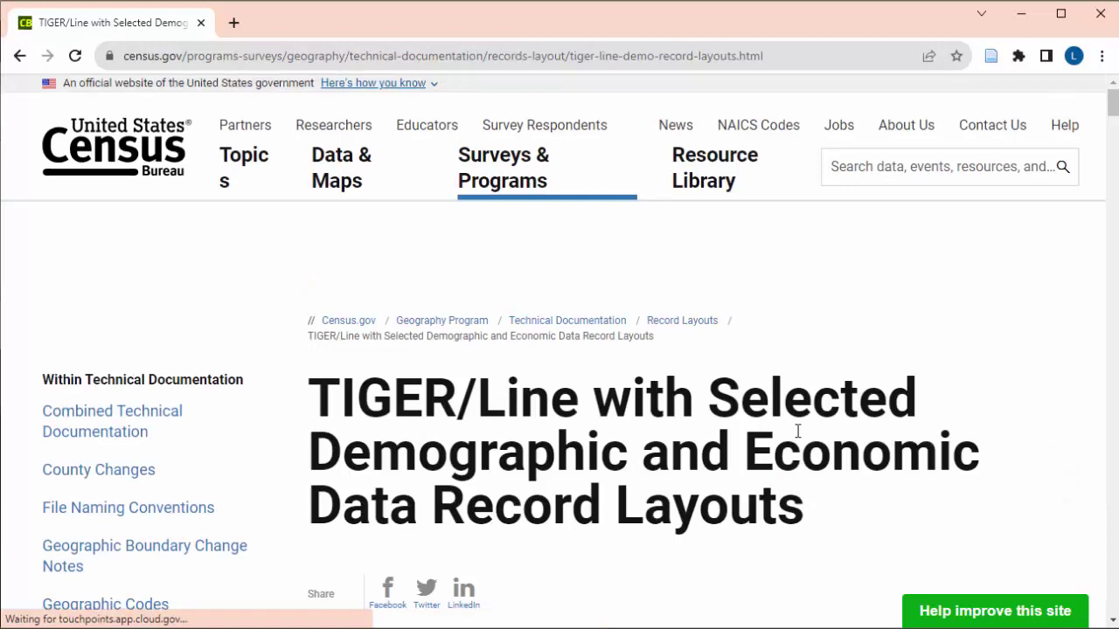
{"action": "scroll", "coordinate": [796, 433], "scroll_direction": "down", "scroll_amount": 4}
{"action": "scroll", "coordinate": [796, 437], "scroll_direction": "down", "scroll_amount": 6}
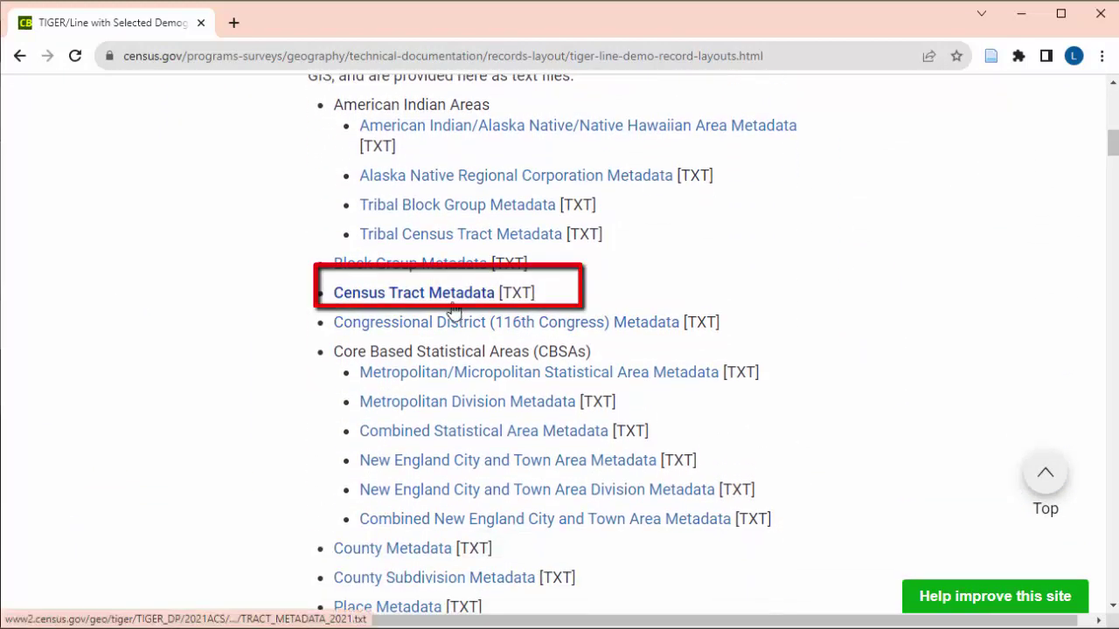
- Open the Census Tract Metadata TXT, then add X08_COMMUTING as a standalone table and browse its columns
{"action": "left_click", "coordinate": [454, 298]}
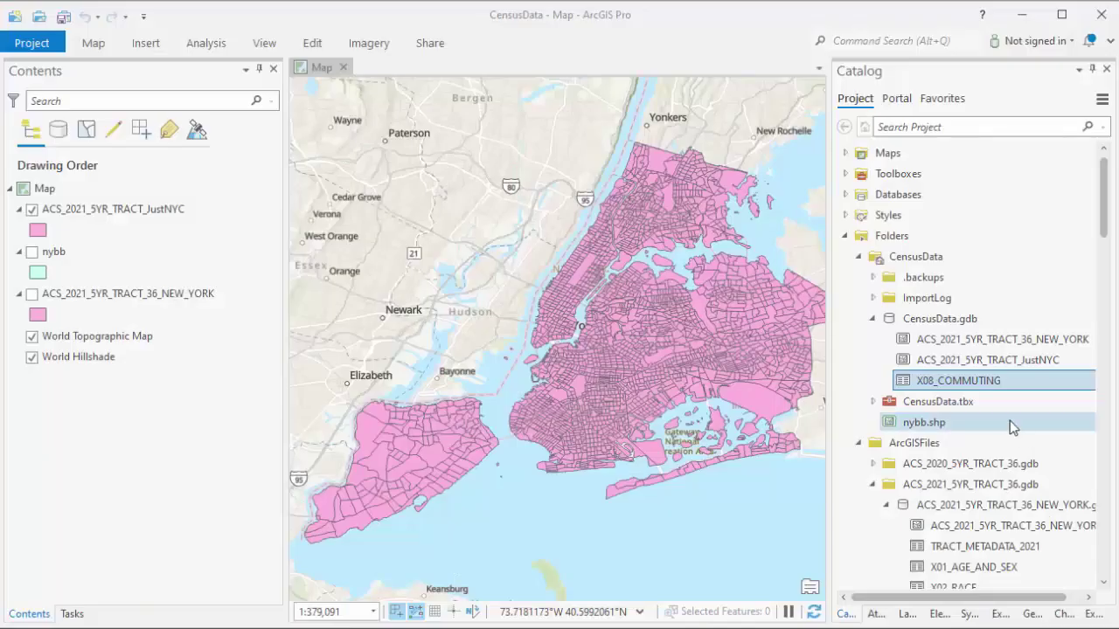
{"action": "left_click_drag", "start_coordinate": [958, 380], "coordinate": [60, 393]}
{"action": "right_click", "coordinate": [62, 407]}
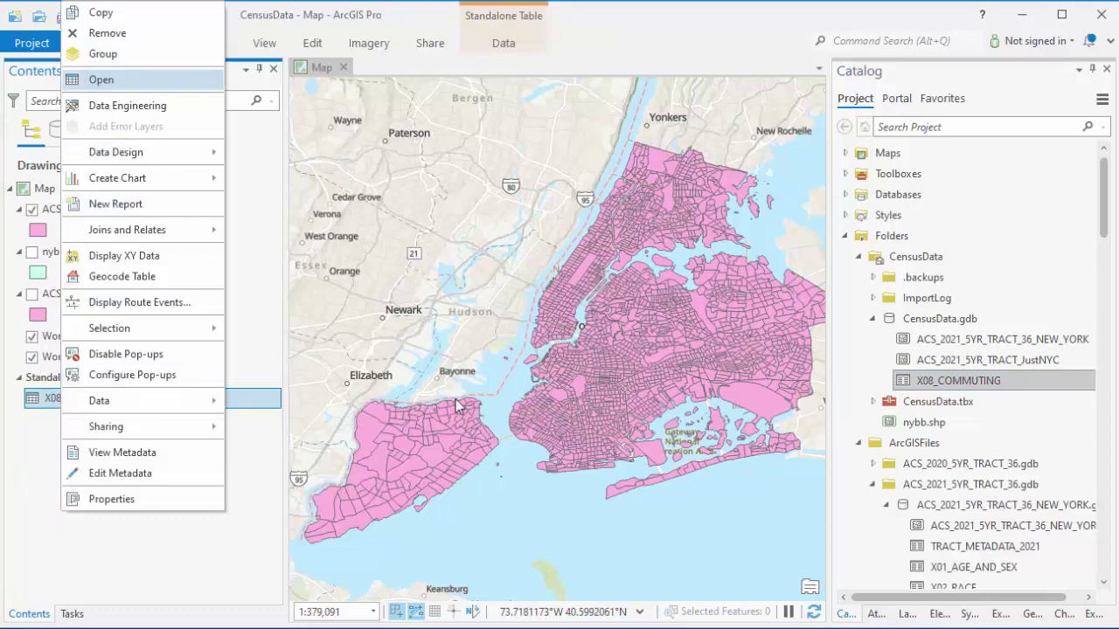
{"action": "key", "text": "Return"}
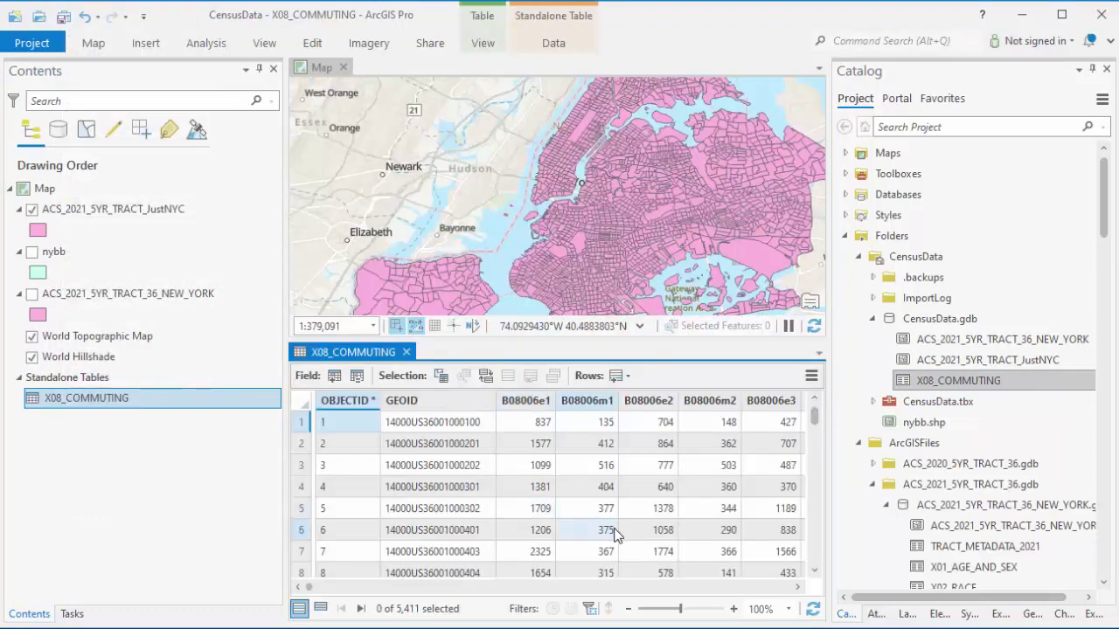
{"action": "scroll", "coordinate": [551, 524], "scroll_direction": "down", "scroll_amount": 1}
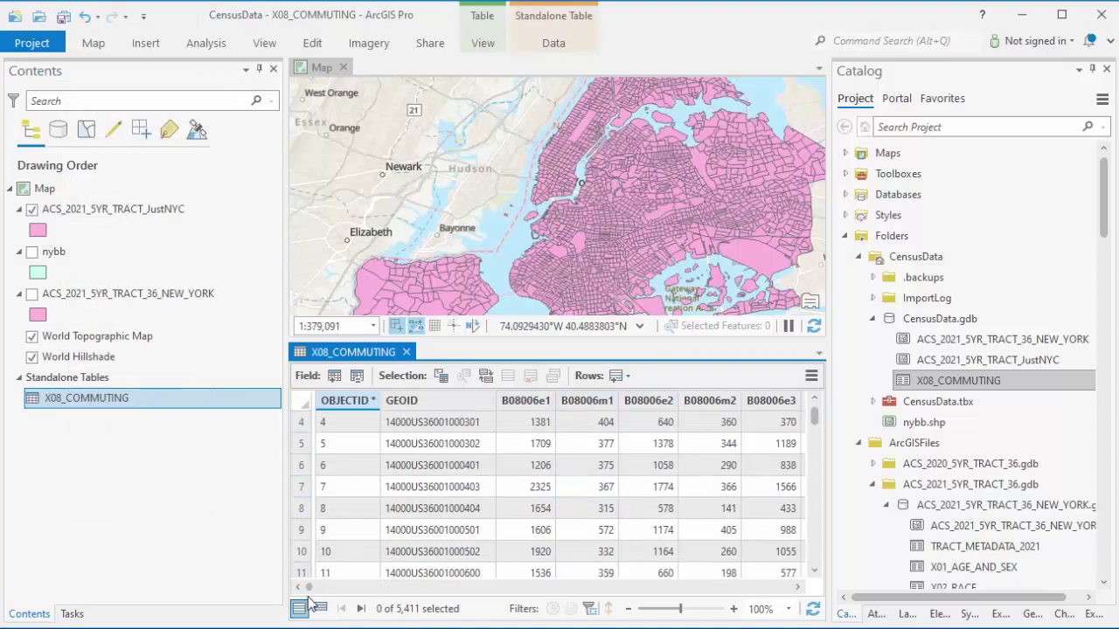
{"action": "left_click_drag", "start_coordinate": [308, 587], "coordinate": [403, 594]}
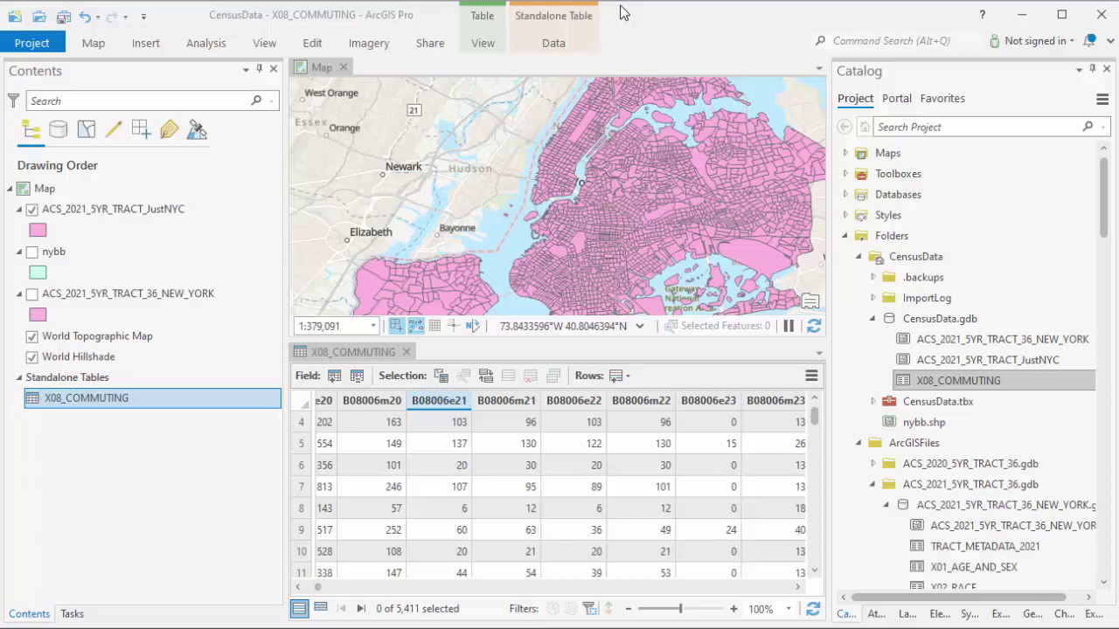
{"action": "key", "text": "alt+Tab"}
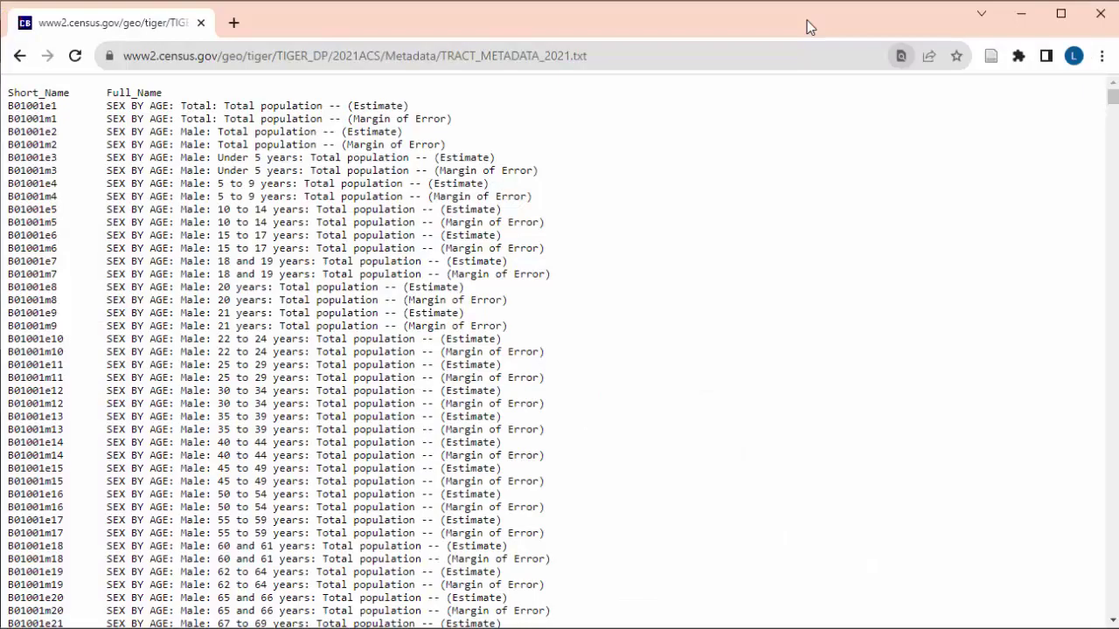
- Search the tract metadata page for 'median household income'
{"action": "key", "text": "ctrl+f"}
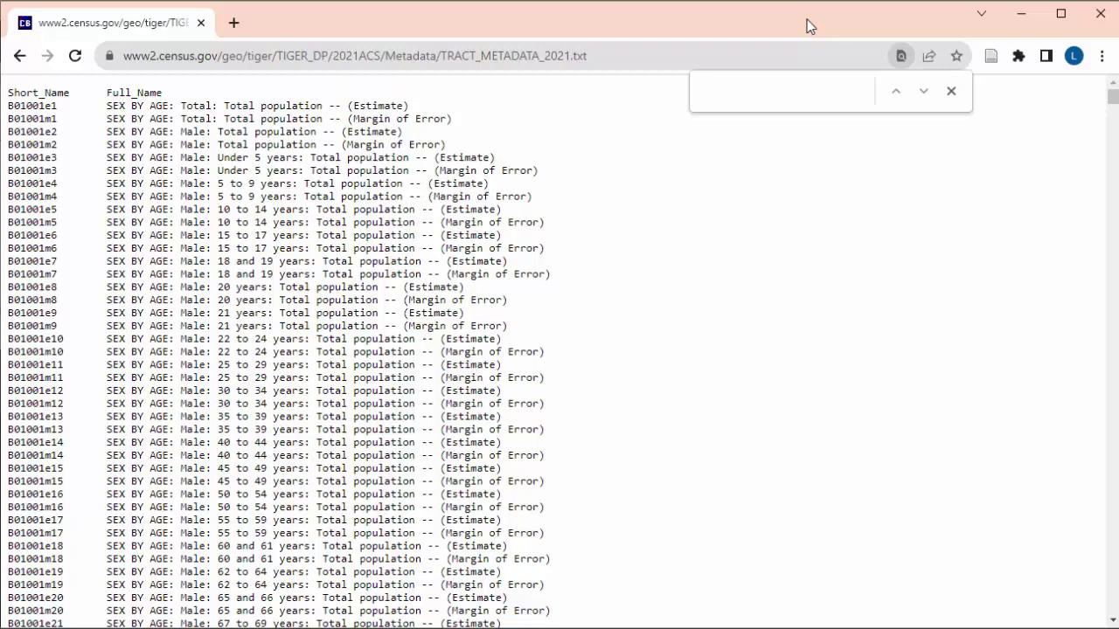
{"action": "type", "text": "median"}
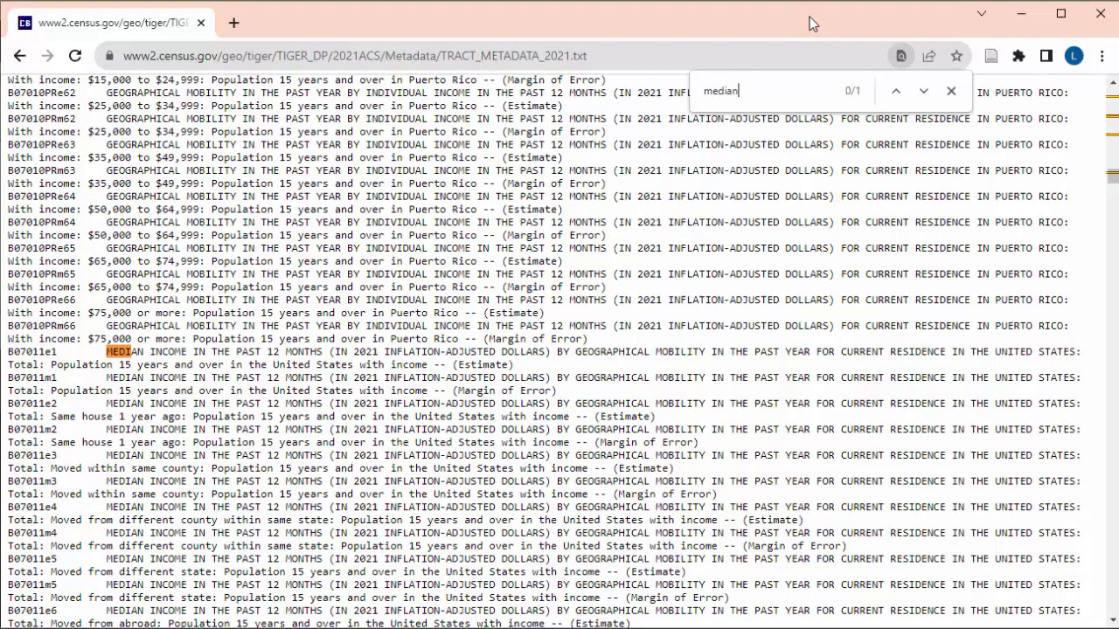
{"action": "type", "text": " hou"}
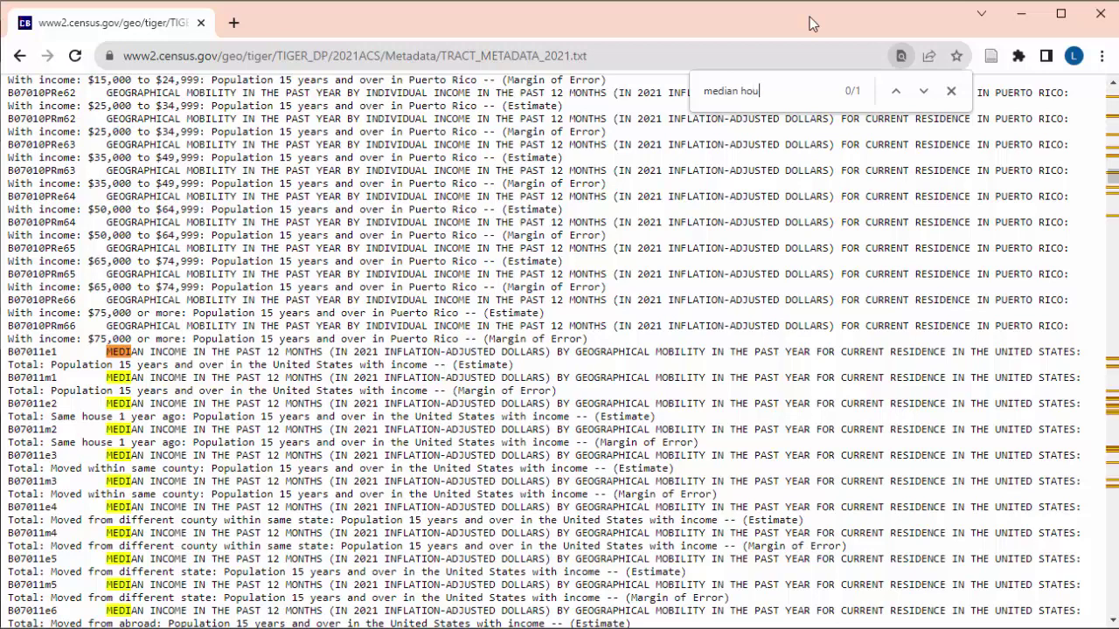
{"action": "type", "text": "sehold"}
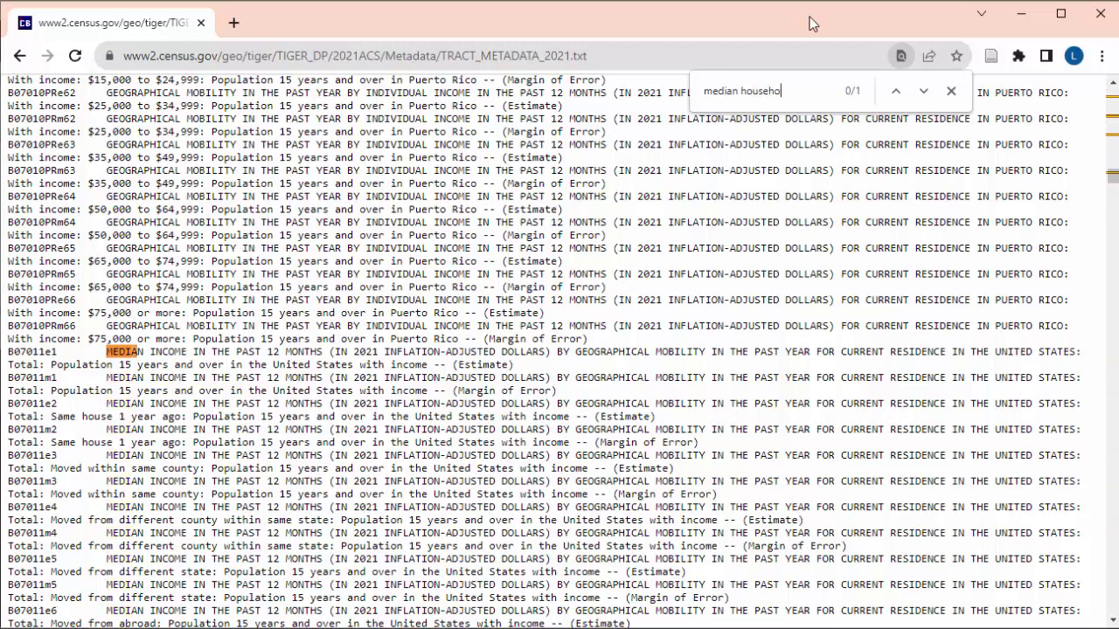
{"action": "type", "text": " income"}
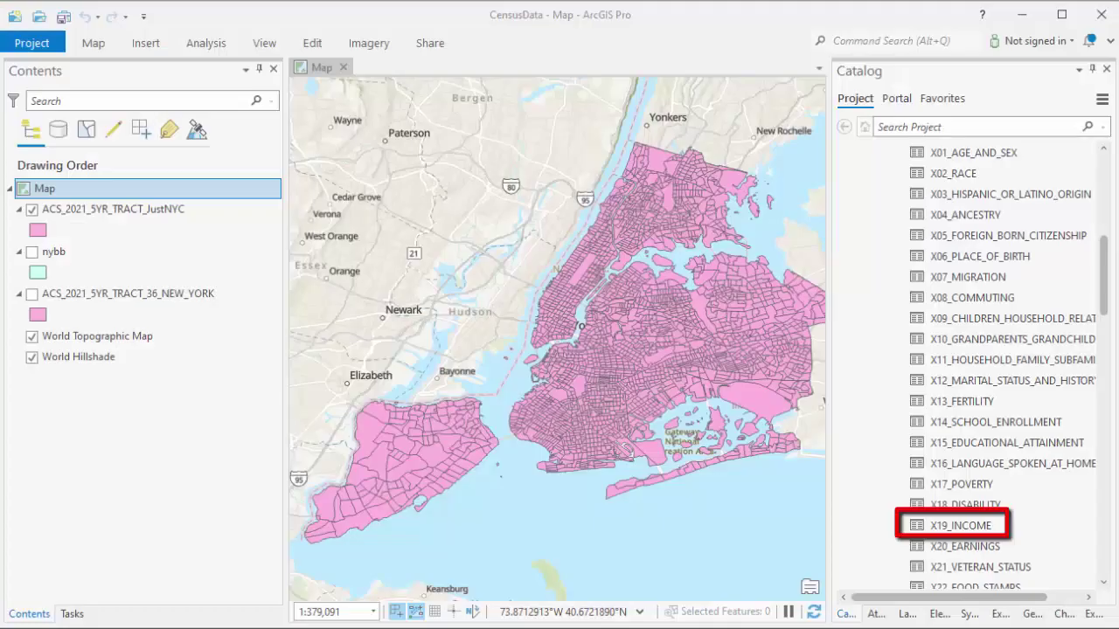
- Open the X19_INCOME table from Catalog and browse its columns
{"action": "left_click", "coordinate": [940, 529]}
{"action": "right_click", "coordinate": [941, 529]}
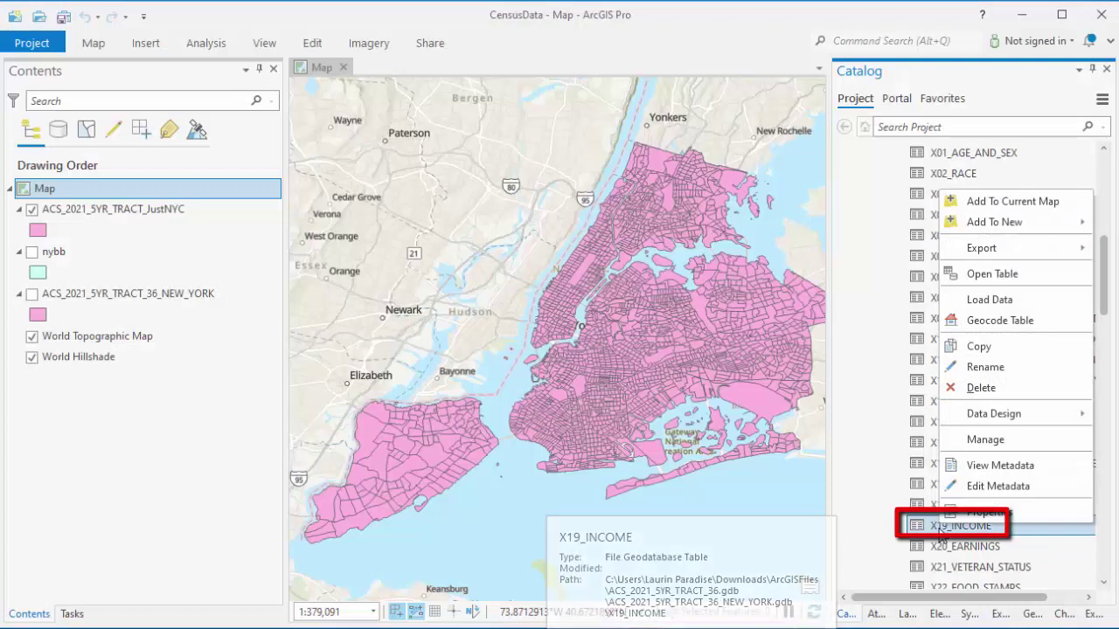
{"action": "left_click", "coordinate": [981, 275]}
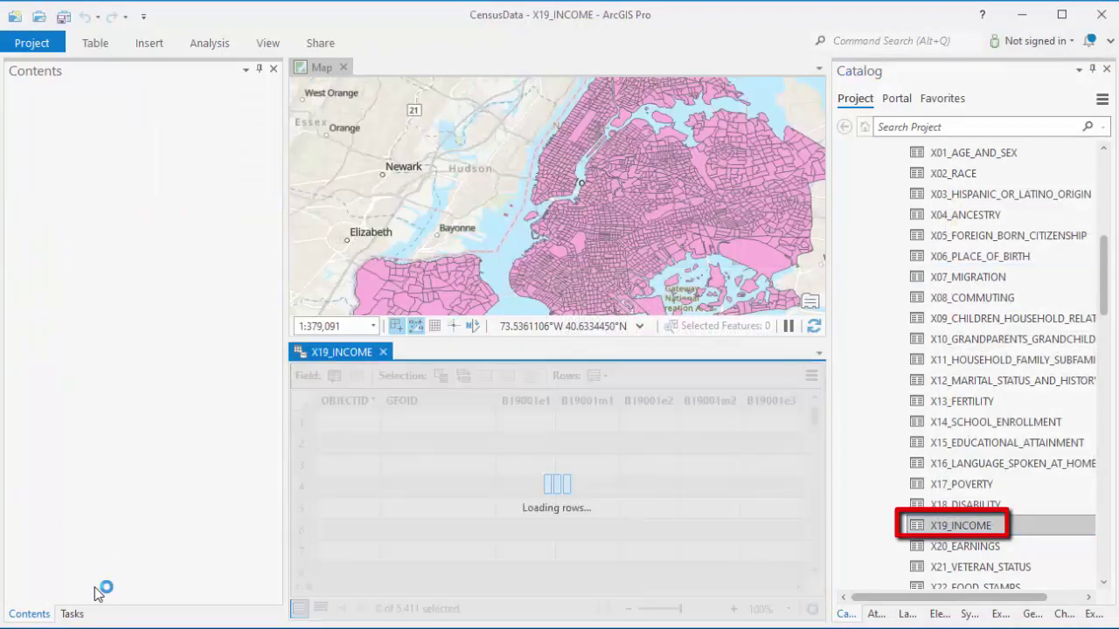
{"action": "left_click_drag", "start_coordinate": [308, 588], "coordinate": [378, 592]}
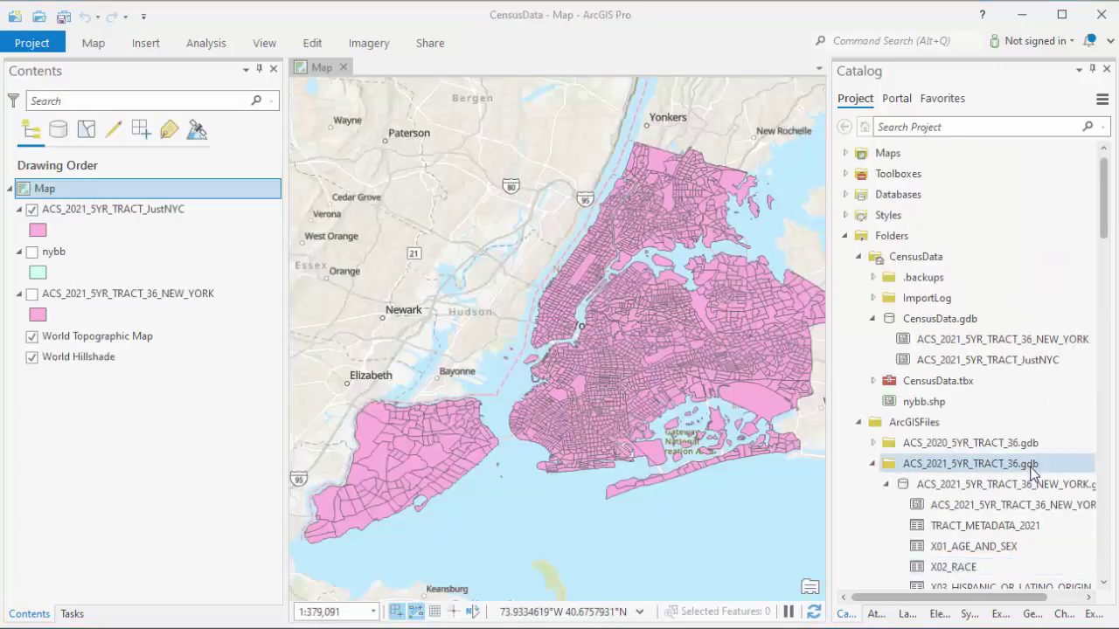
{"action": "scroll", "coordinate": [1031, 472], "scroll_direction": "down", "scroll_amount": 8}
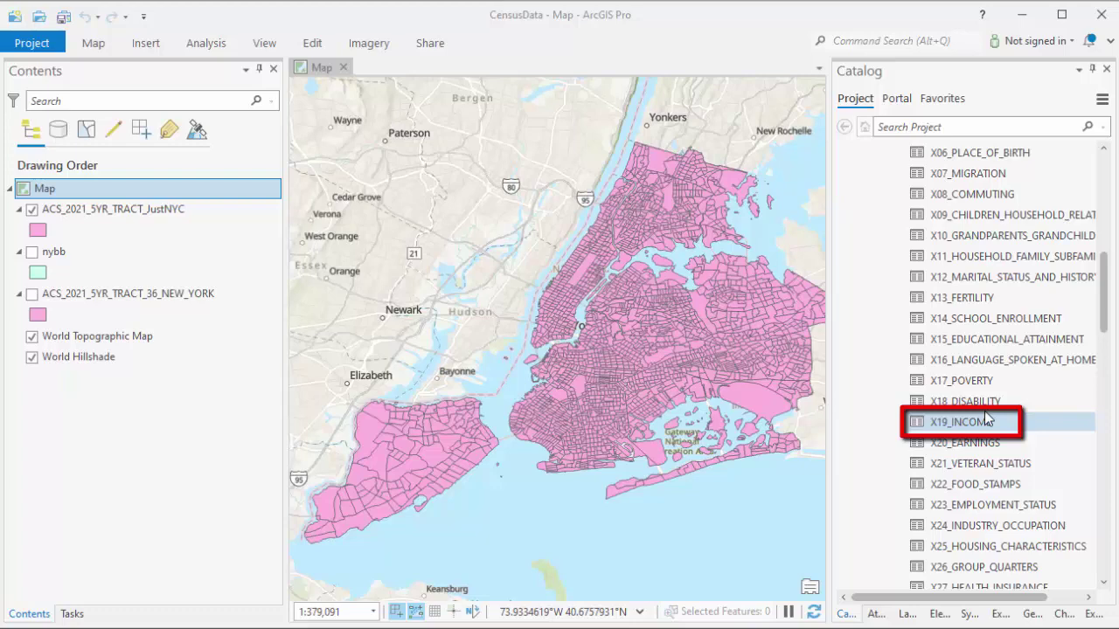
- Copy the X19_INCOME table and paste it into CensusData.gdb
{"action": "right_click", "coordinate": [985, 418]}
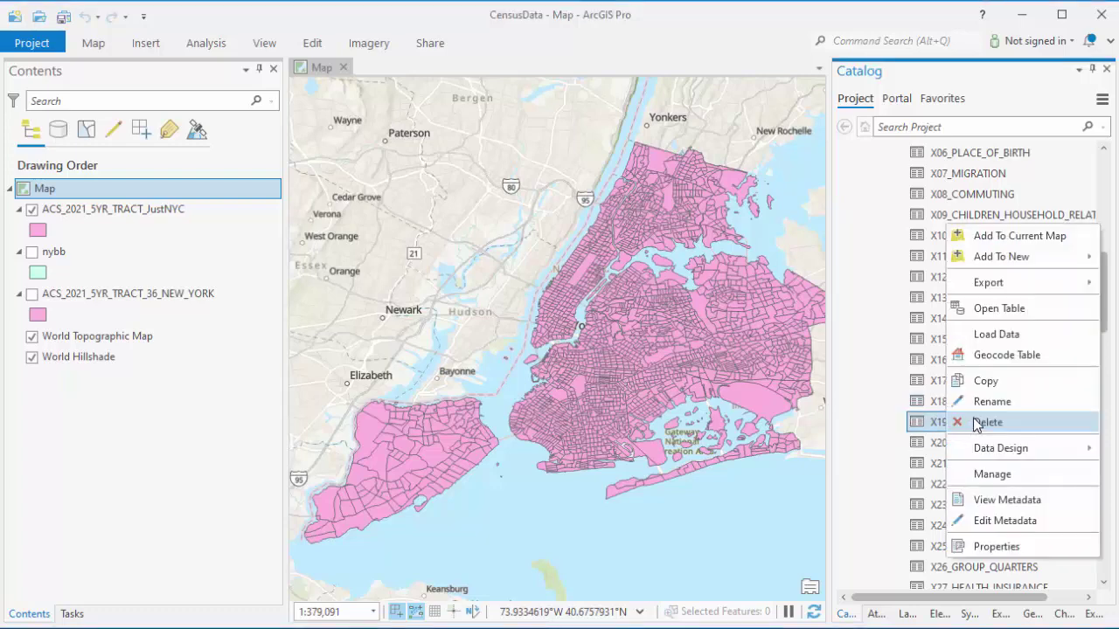
{"action": "left_click", "coordinate": [1004, 385]}
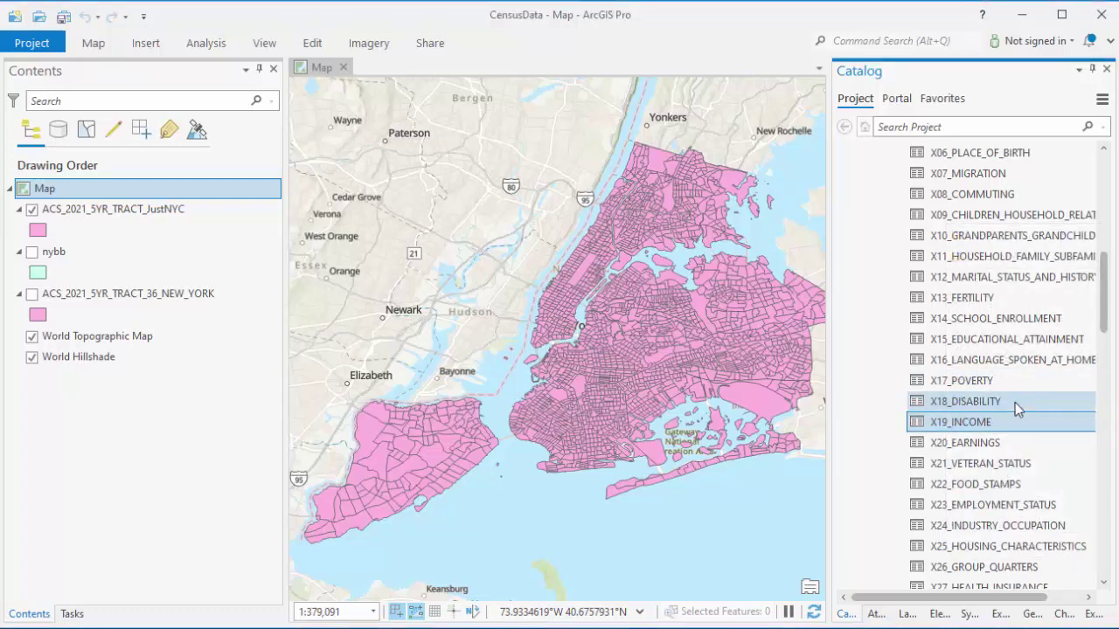
{"action": "scroll", "coordinate": [1015, 402], "scroll_direction": "up", "scroll_amount": 5}
{"action": "scroll", "coordinate": [1015, 402], "scroll_direction": "up", "scroll_amount": 4}
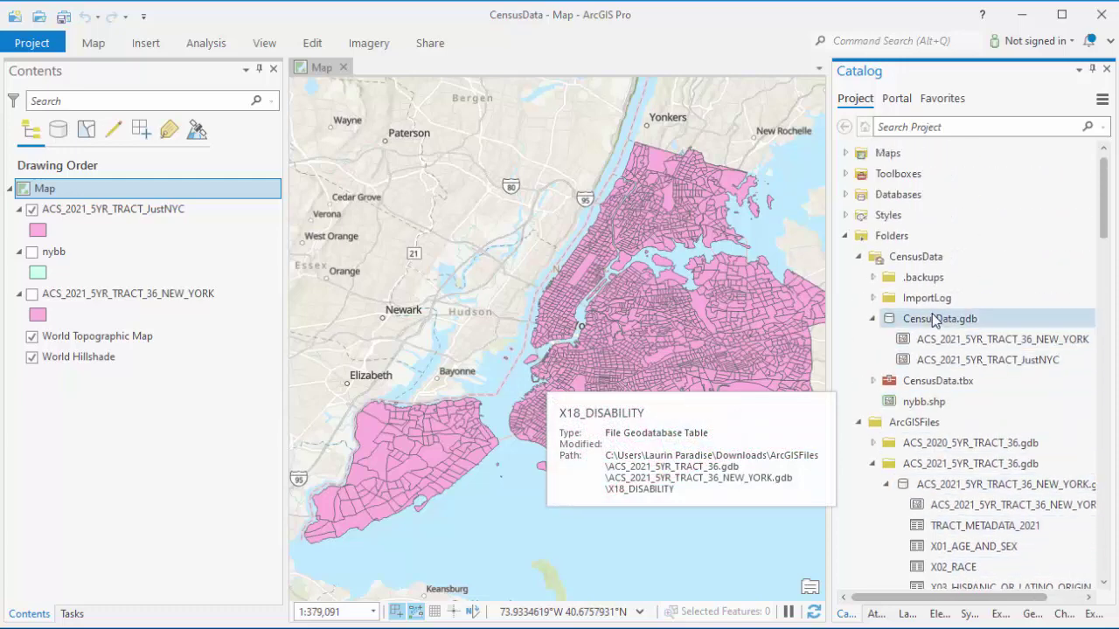
{"action": "right_click", "coordinate": [930, 321]}
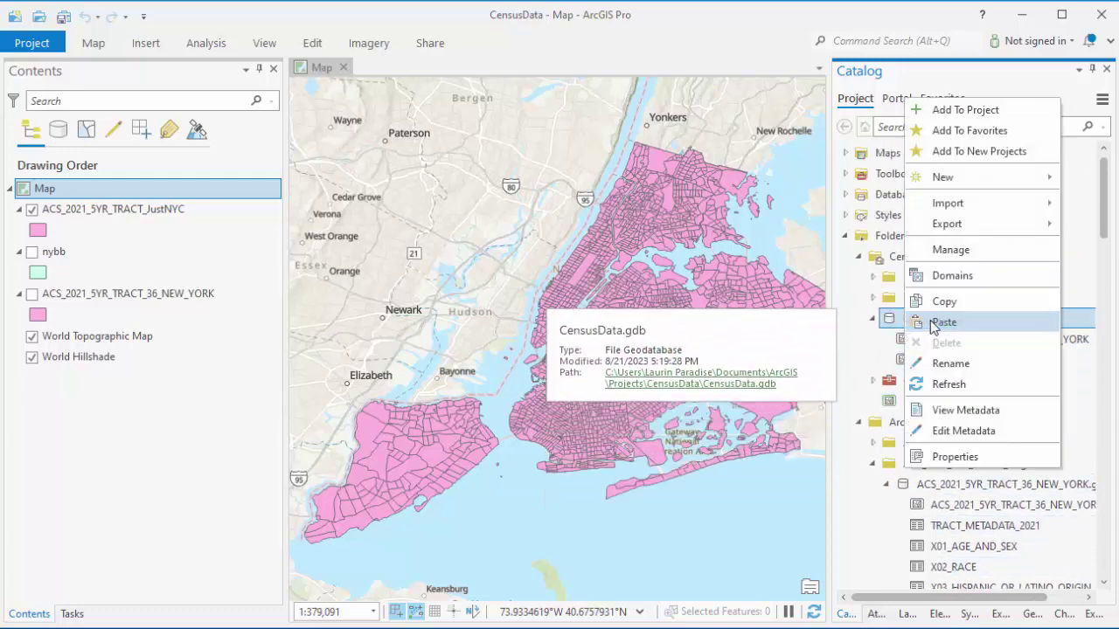
{"action": "left_click", "coordinate": [944, 322]}
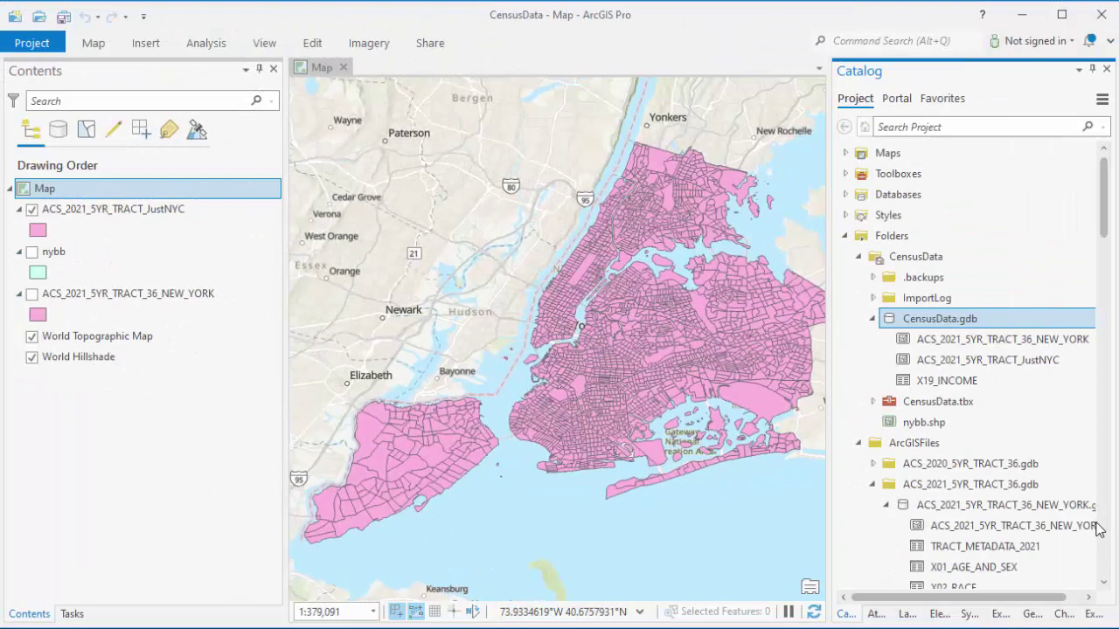
{"action": "left_click", "coordinate": [962, 380]}
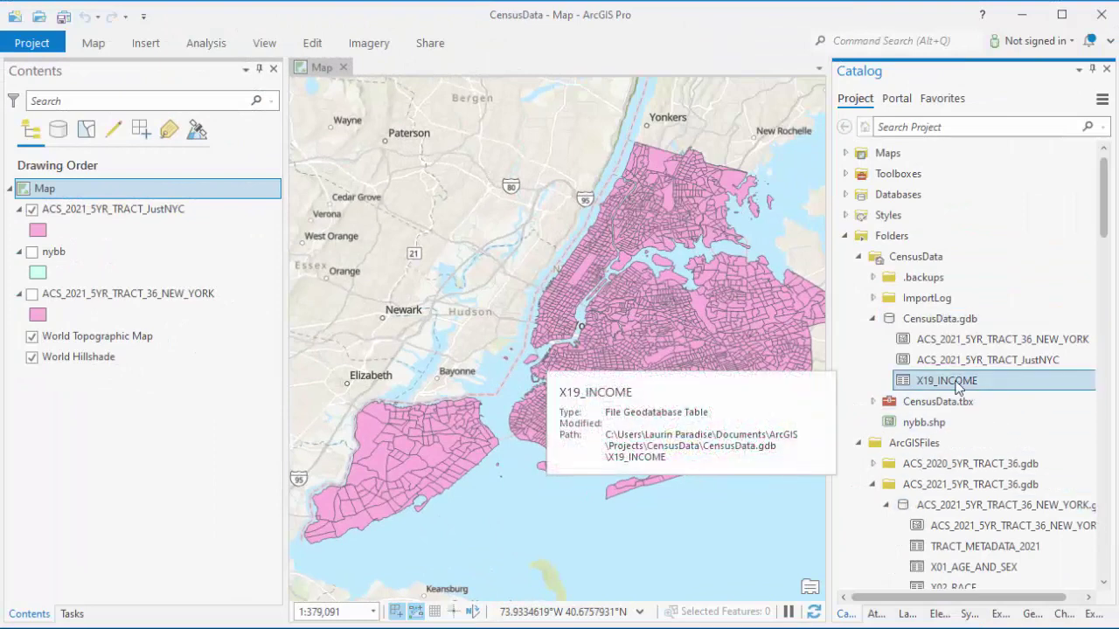
- Add the copied X19_INCOME to the map, open its records, and scroll to column B19013e1
{"action": "left_click_drag", "start_coordinate": [395, 409], "coordinate": [208, 437]}
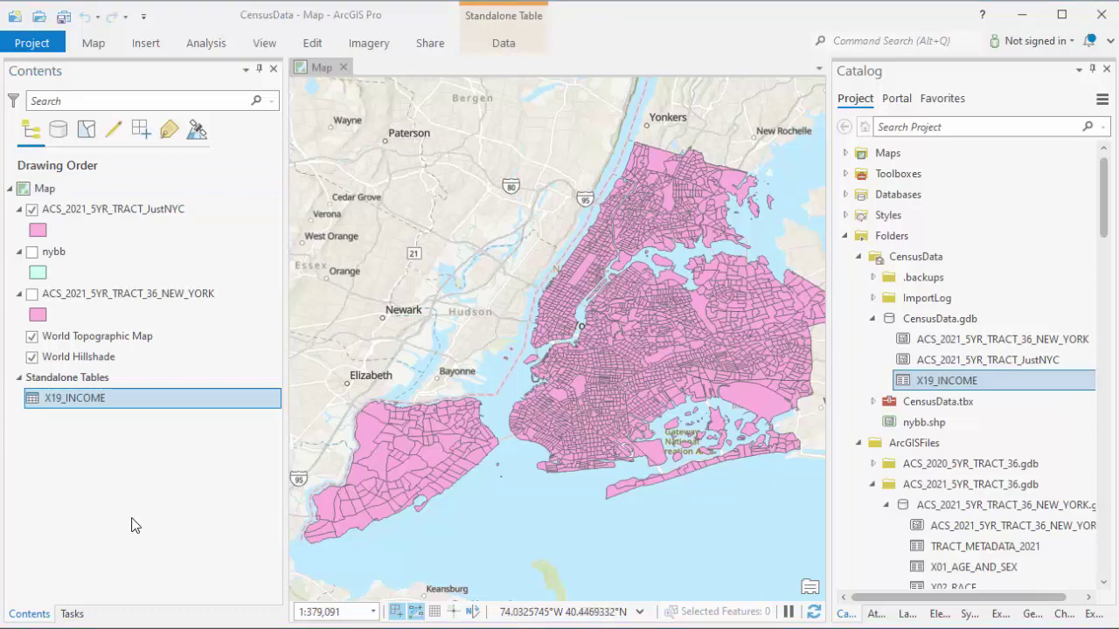
{"action": "right_click", "coordinate": [82, 398]}
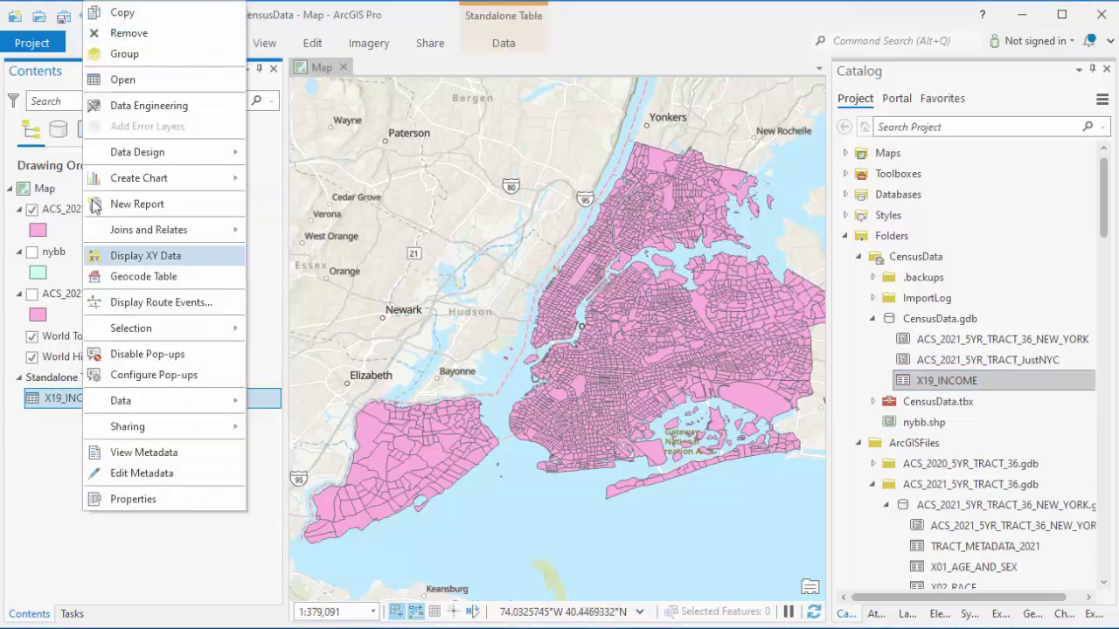
{"action": "left_click", "coordinate": [140, 83]}
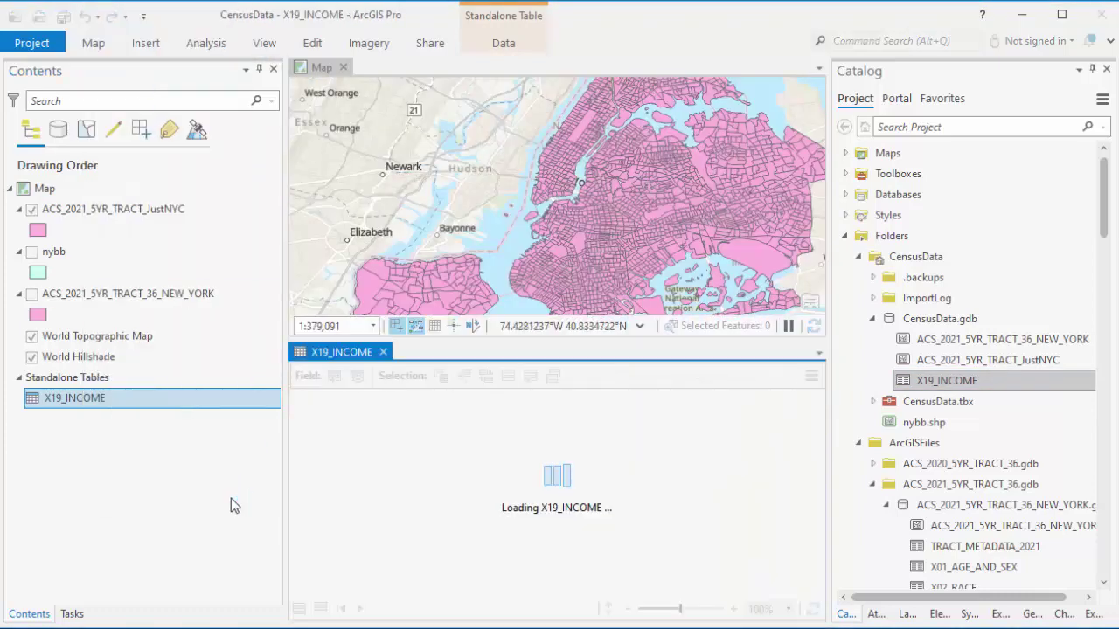
{"action": "left_click_drag", "start_coordinate": [310, 587], "coordinate": [412, 592]}
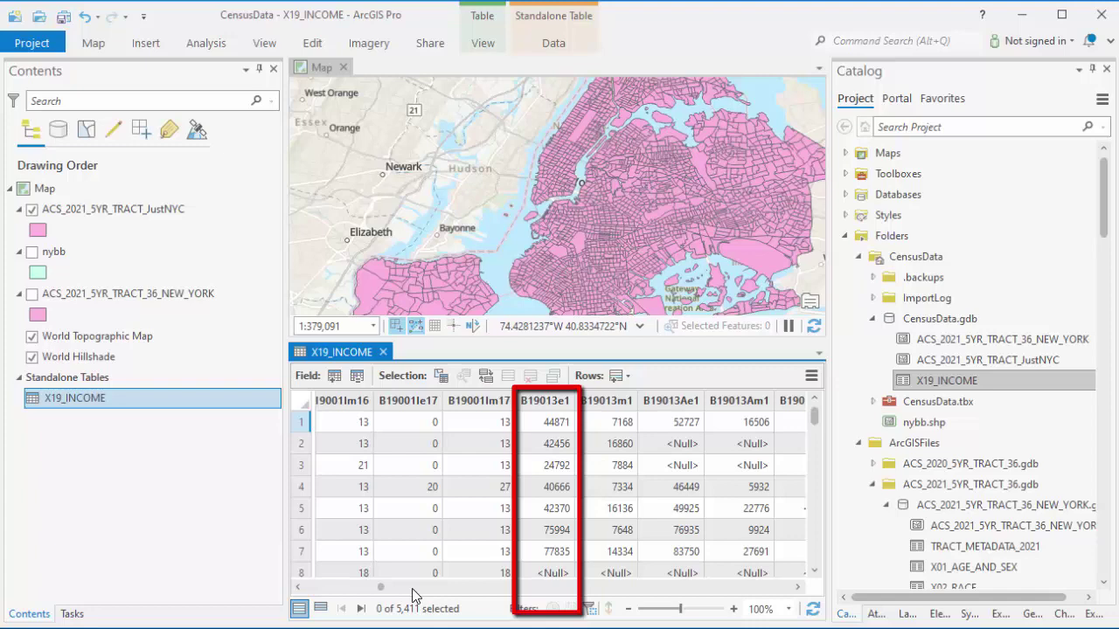
- Open the X19_INCOME Fields view and start editing the B19013e1 alias cell
{"action": "right_click", "coordinate": [558, 403]}
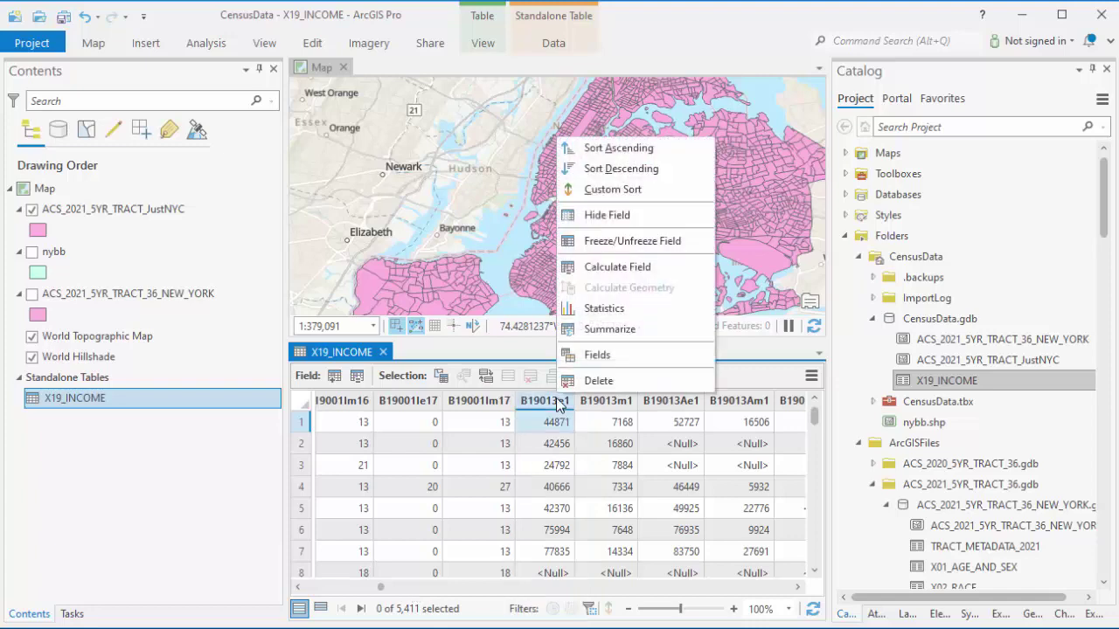
{"action": "left_click", "coordinate": [601, 355]}
{"action": "scroll", "coordinate": [538, 564], "scroll_direction": "down", "scroll_amount": 3}
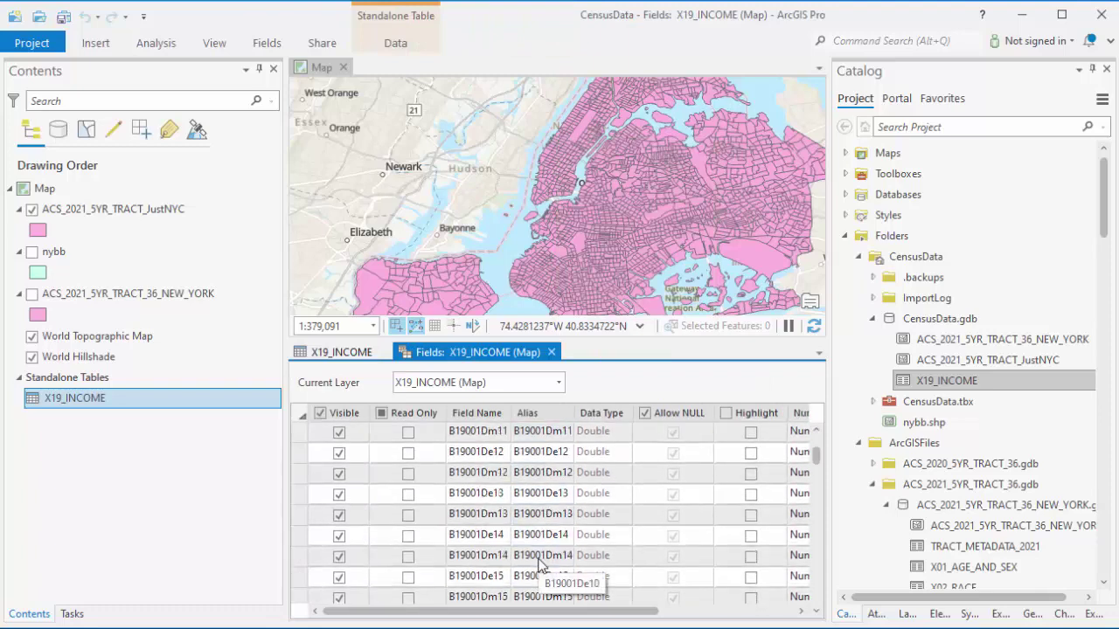
{"action": "scroll", "coordinate": [538, 564], "scroll_direction": "down", "scroll_amount": 20}
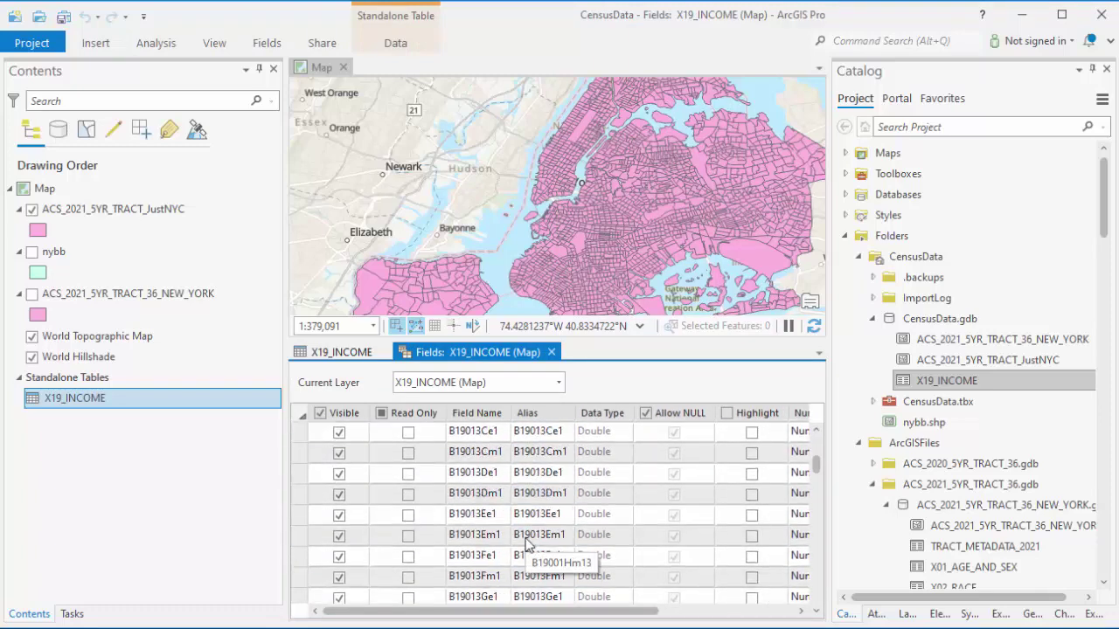
{"action": "scroll", "coordinate": [524, 543], "scroll_direction": "up", "scroll_amount": 4}
{"action": "left_click", "coordinate": [518, 556]}
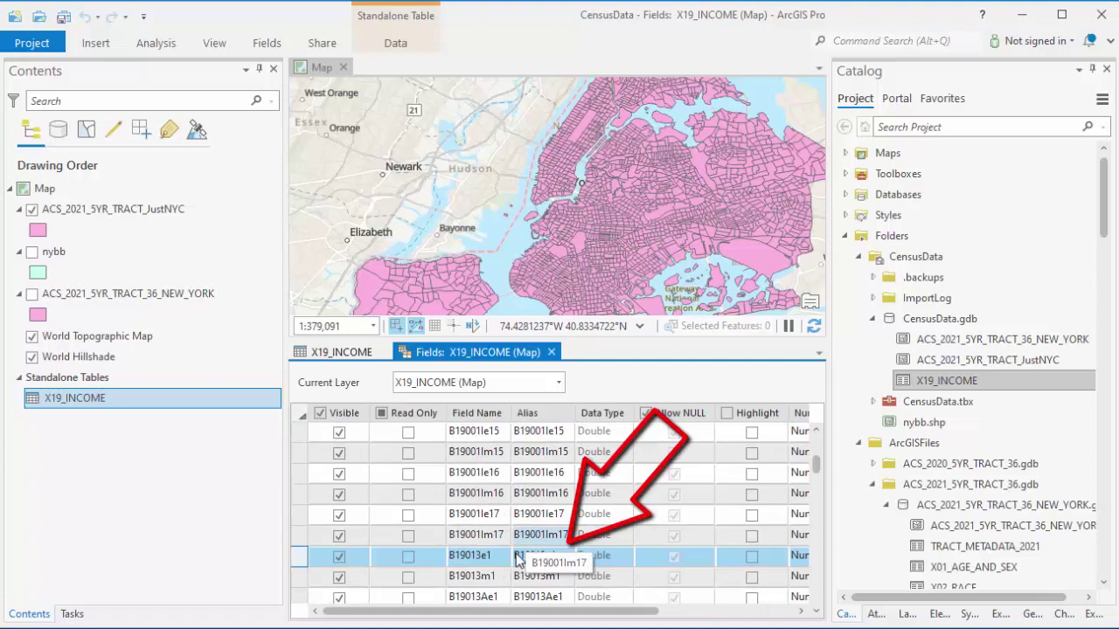
{"action": "left_click", "coordinate": [535, 562]}
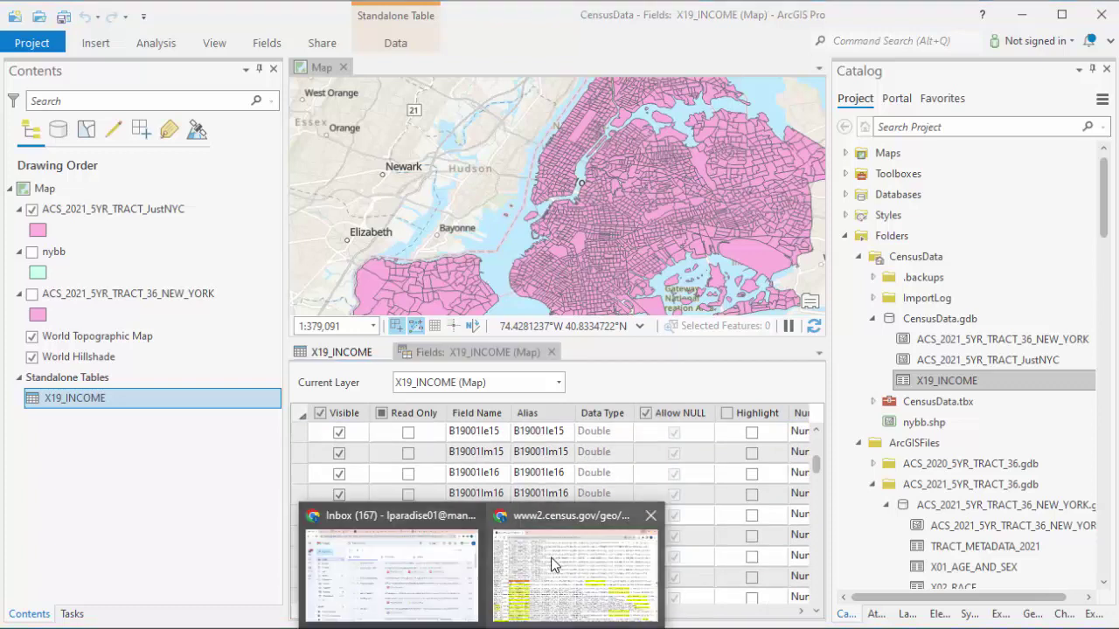
- Copy the median household income description from the metadata page and paste it as B19013e1's alias
{"action": "left_click", "coordinate": [552, 563]}
{"action": "left_click_drag", "start_coordinate": [106, 352], "coordinate": [612, 352]}
{"action": "key", "text": "ctrl+c"}
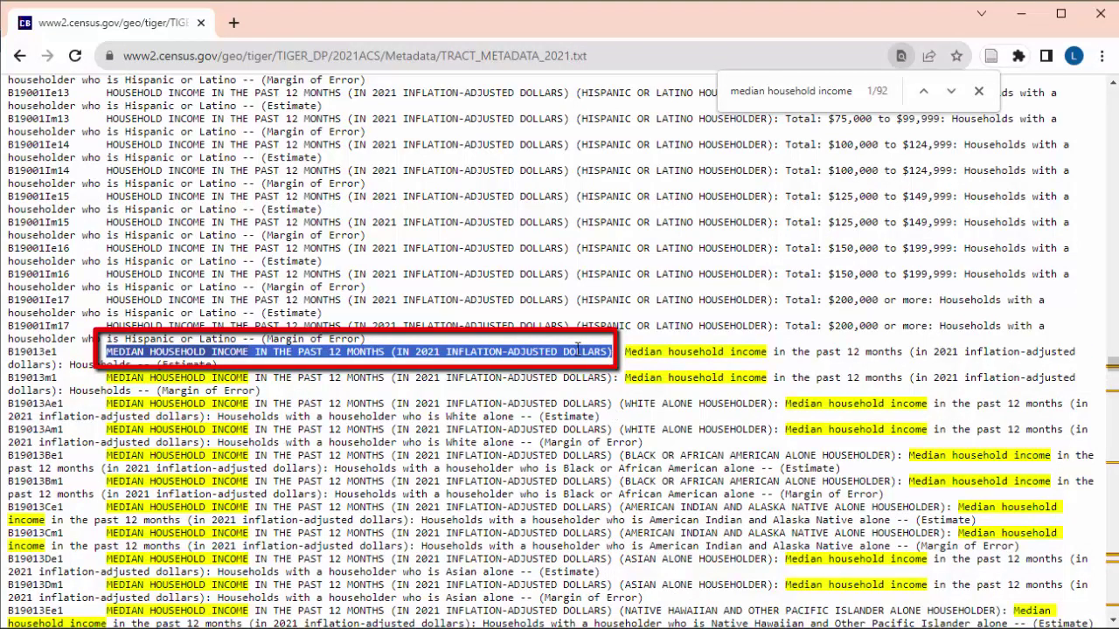
{"action": "right_click", "coordinate": [575, 350]}
{"action": "left_click", "coordinate": [603, 362]}
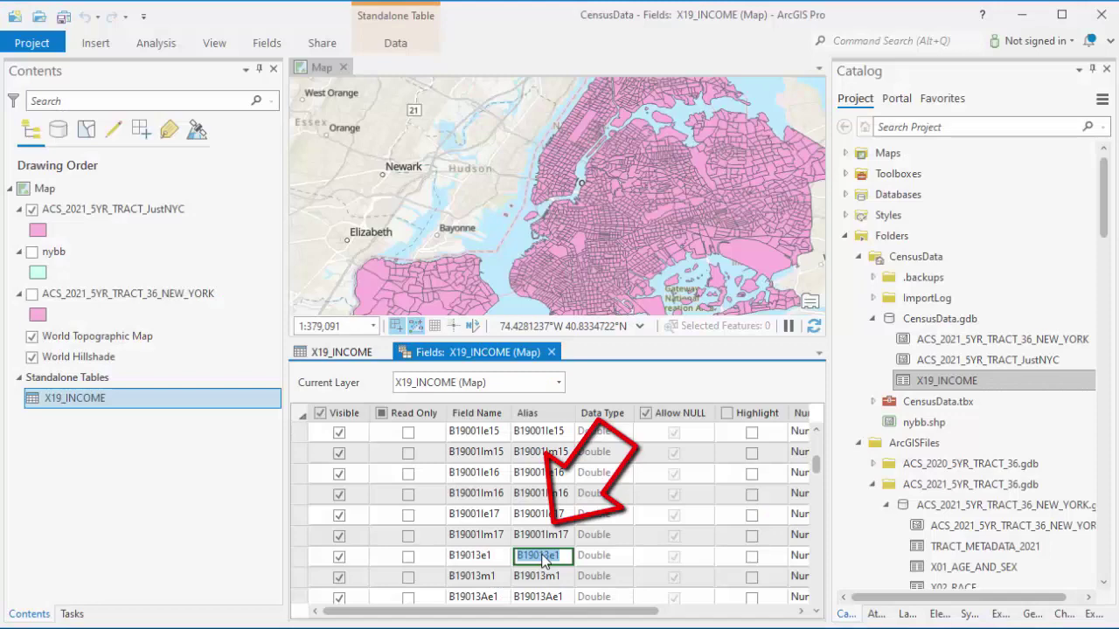
{"action": "right_click", "coordinate": [544, 556]}
{"action": "left_click", "coordinate": [582, 603]}
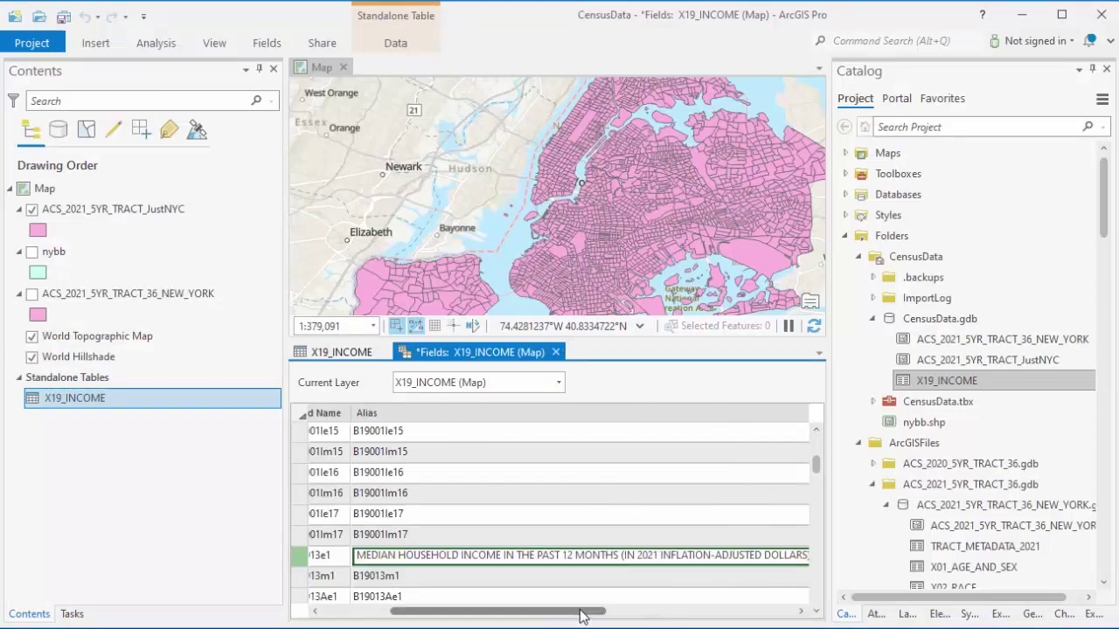
- Save the B19013e1 alias edit from the Fields ribbon
{"action": "left_click", "coordinate": [267, 44]}
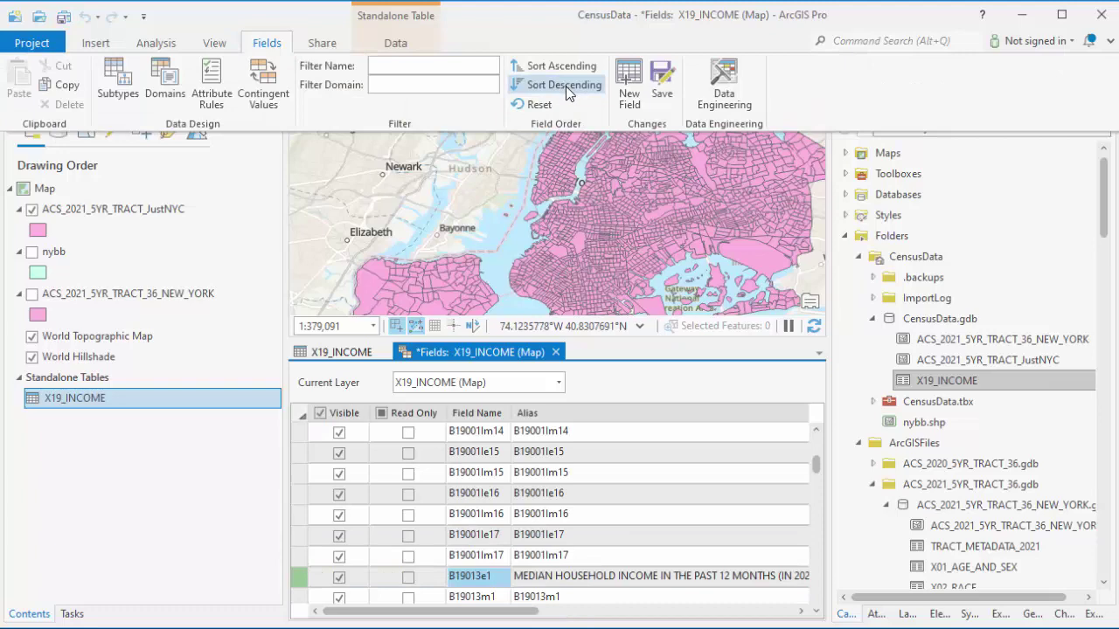
{"action": "left_click", "coordinate": [661, 80]}
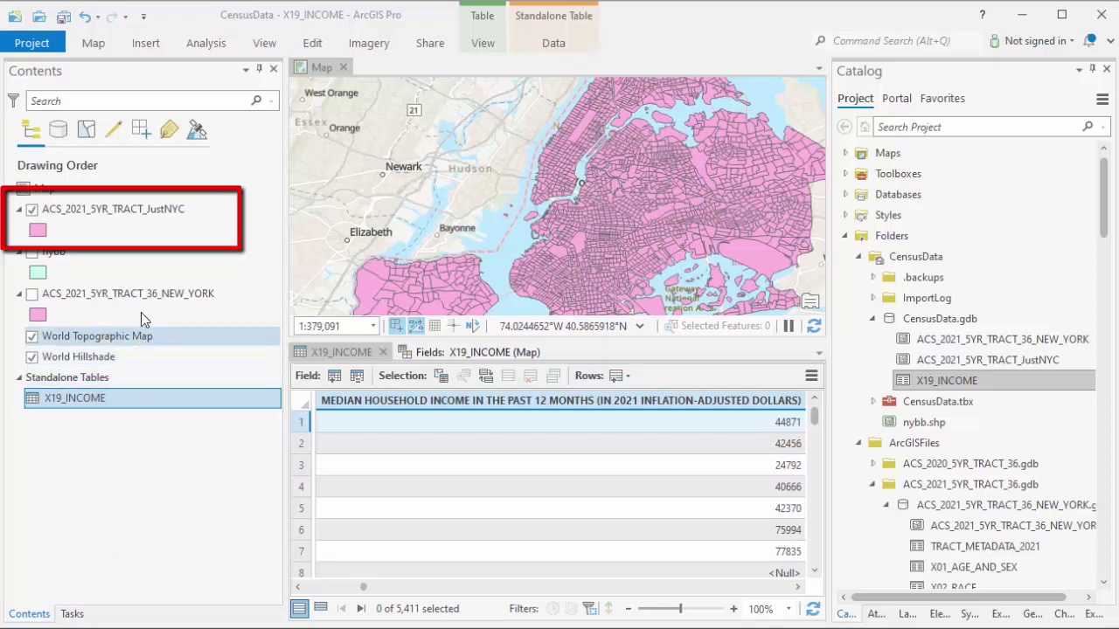
- Make ACS_2021_5YR_TRACT_JustNYC the active layer and open its attribute table
{"action": "left_click", "coordinate": [134, 212]}
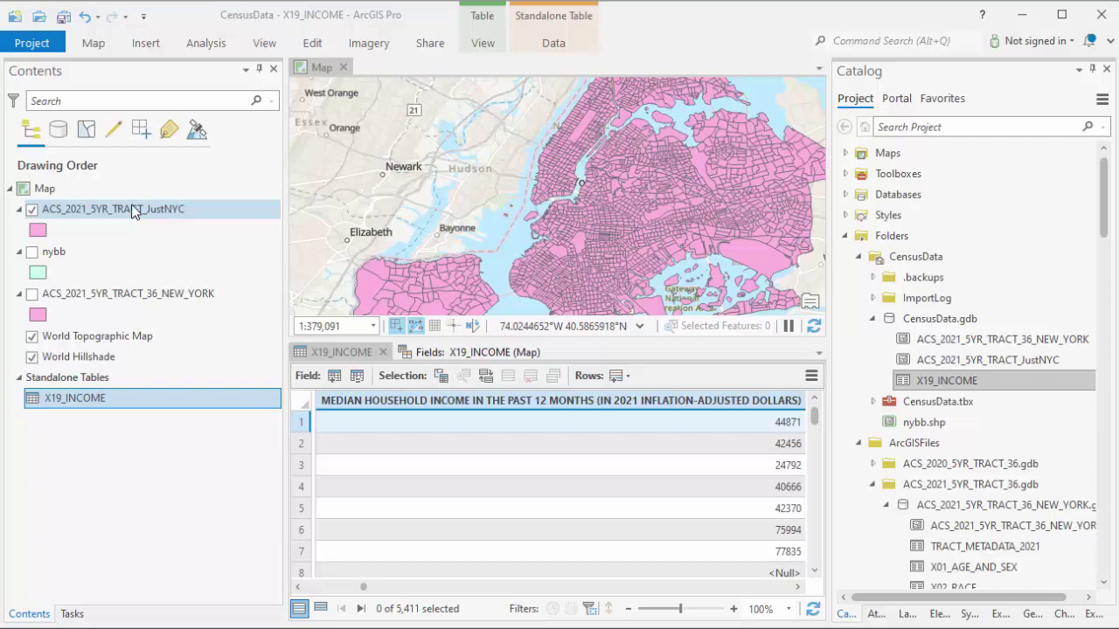
{"action": "left_click", "coordinate": [133, 211]}
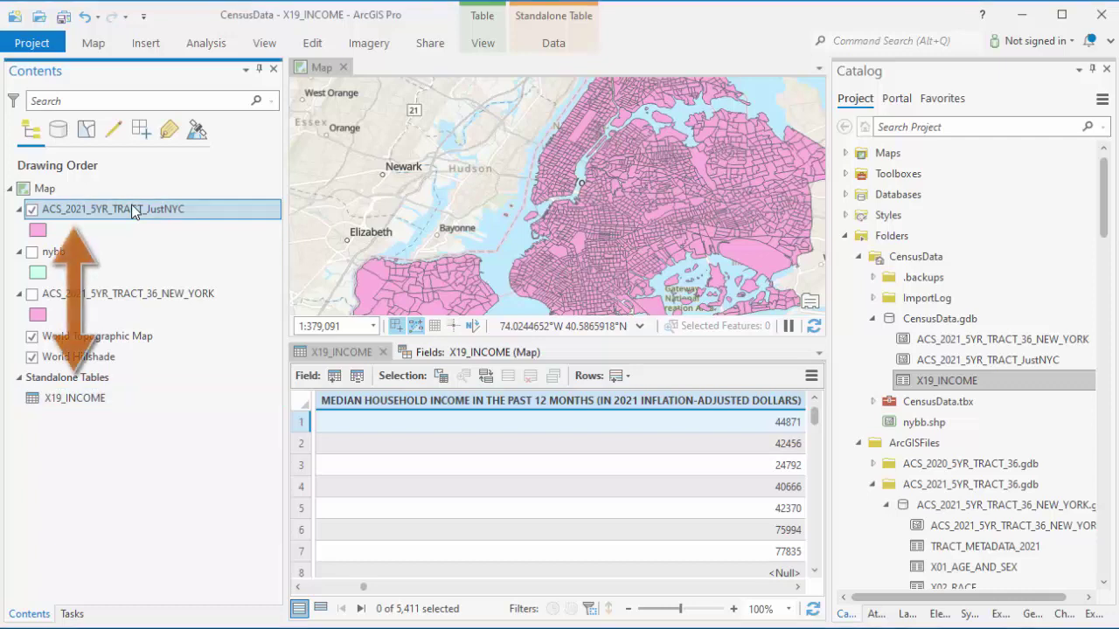
{"action": "left_click", "coordinate": [133, 211]}
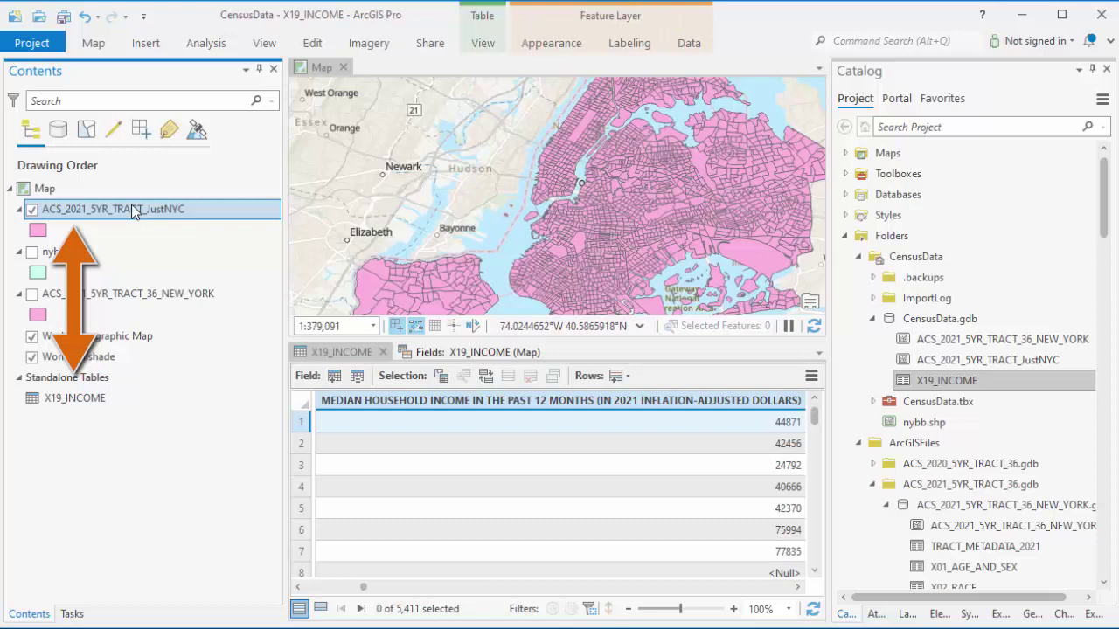
{"action": "key", "text": "ctrl+t"}
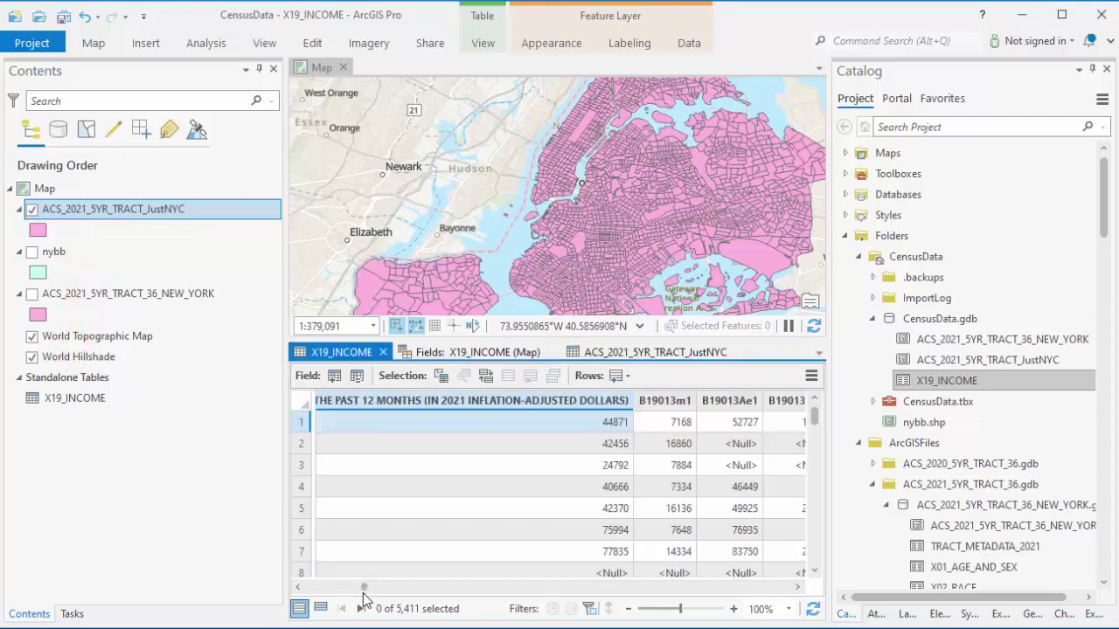
- Check the GEOID field in X19_INCOME, then close the attribute tables
{"action": "scroll", "coordinate": [367, 590], "scroll_direction": "right", "scroll_amount": 3}
{"action": "left_click_drag", "start_coordinate": [365, 587], "coordinate": [288, 591]}
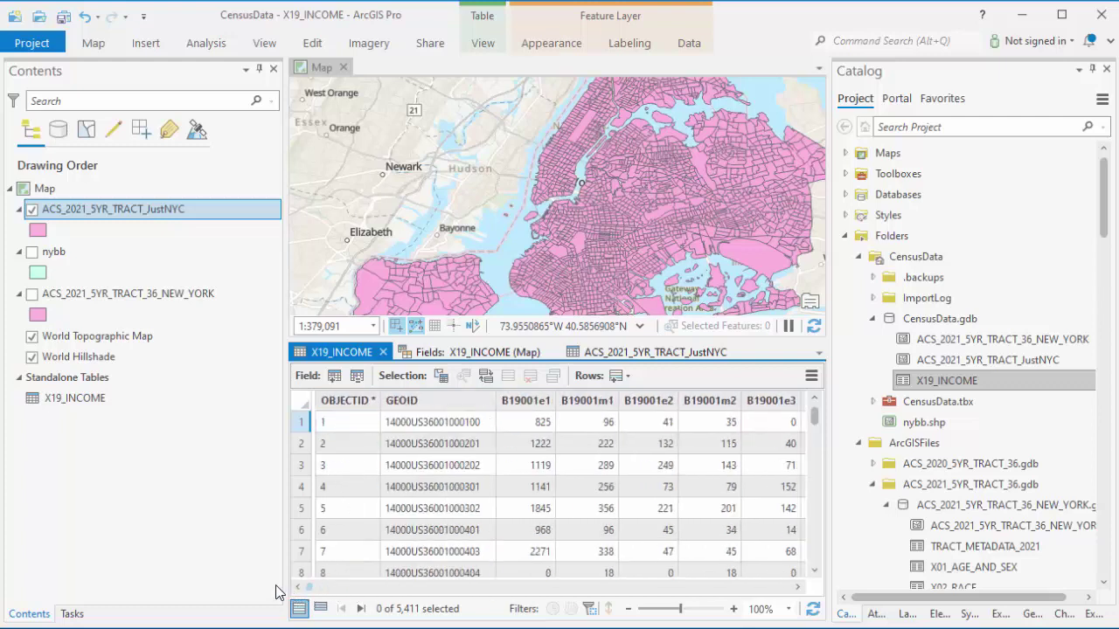
{"action": "left_click", "coordinate": [402, 400]}
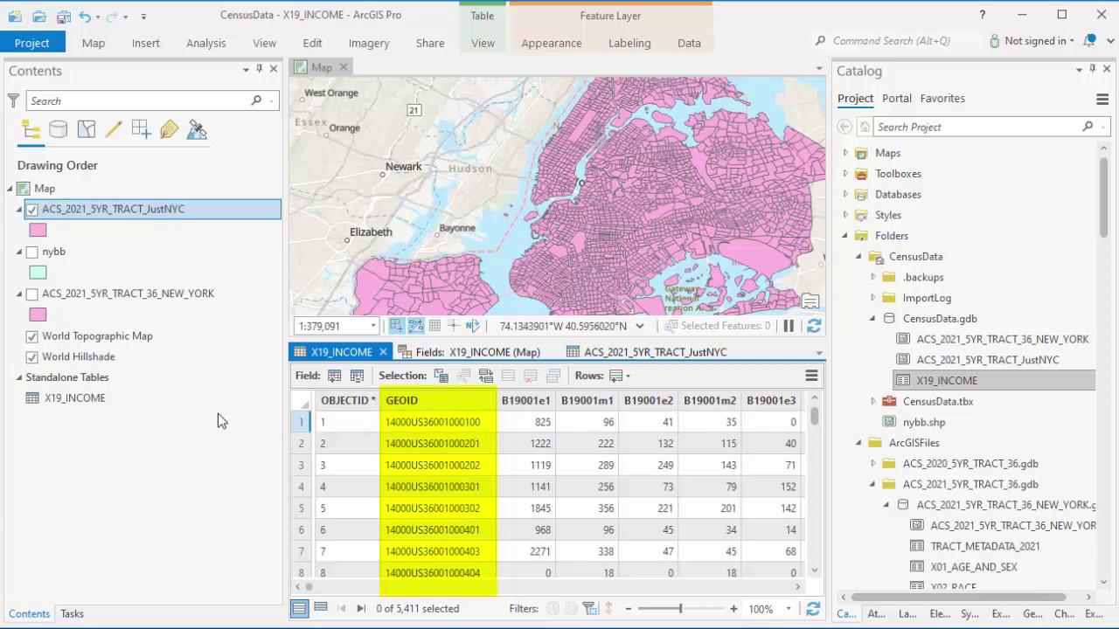
{"action": "key", "text": "ctrl+F4"}
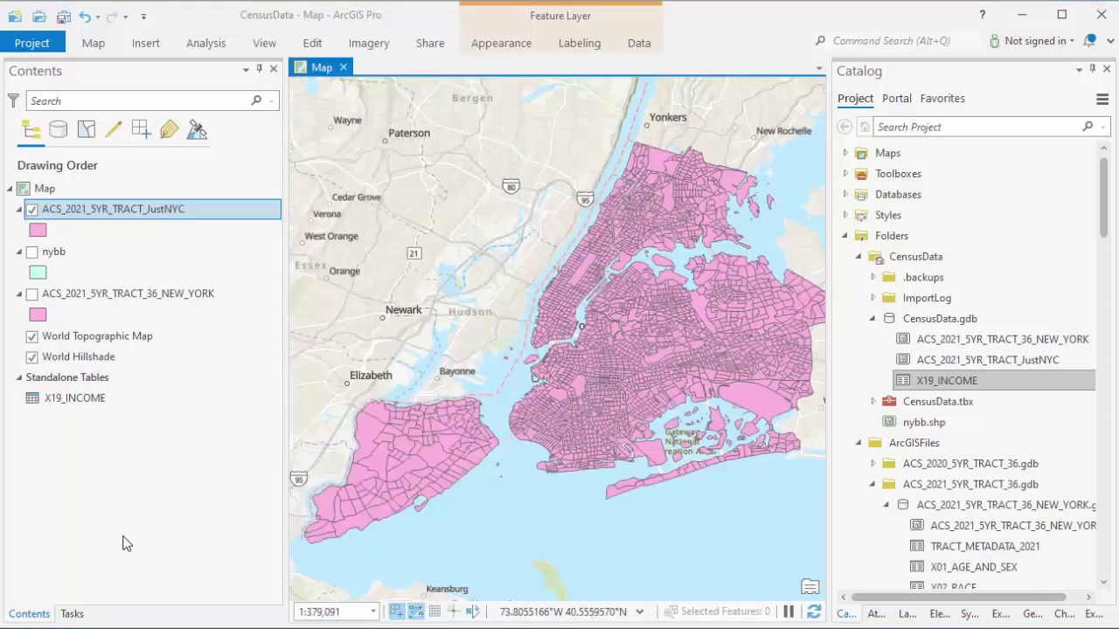
- Open the ACS_2021_5YR_TRACT_JustNYC attribute table and scroll right to the GEOID_Data column
{"action": "right_click", "coordinate": [148, 209]}
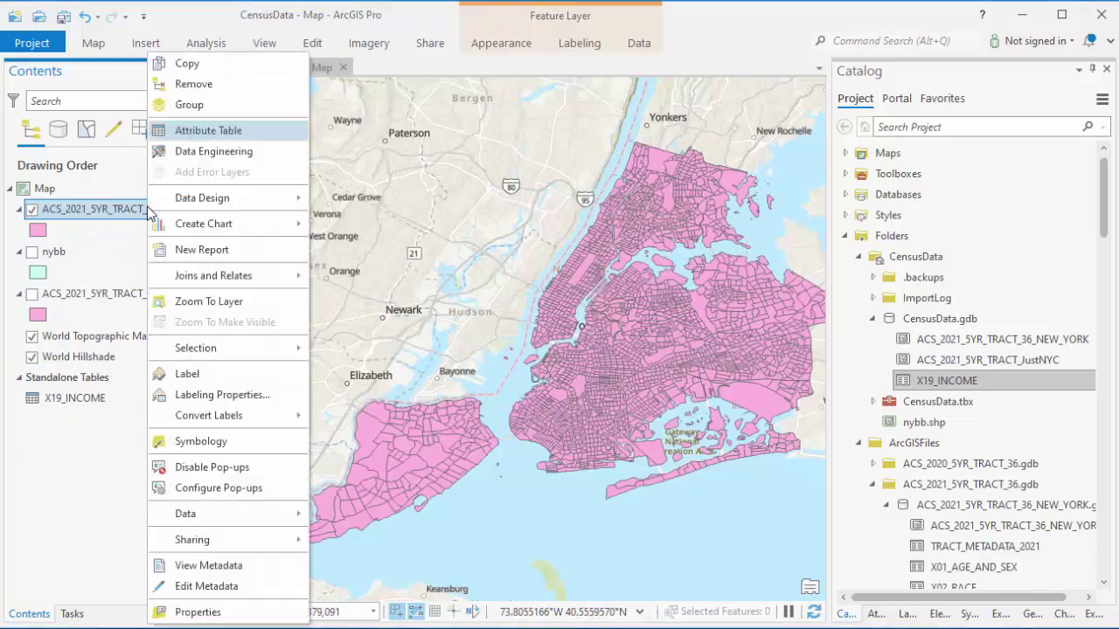
{"action": "left_click", "coordinate": [208, 132]}
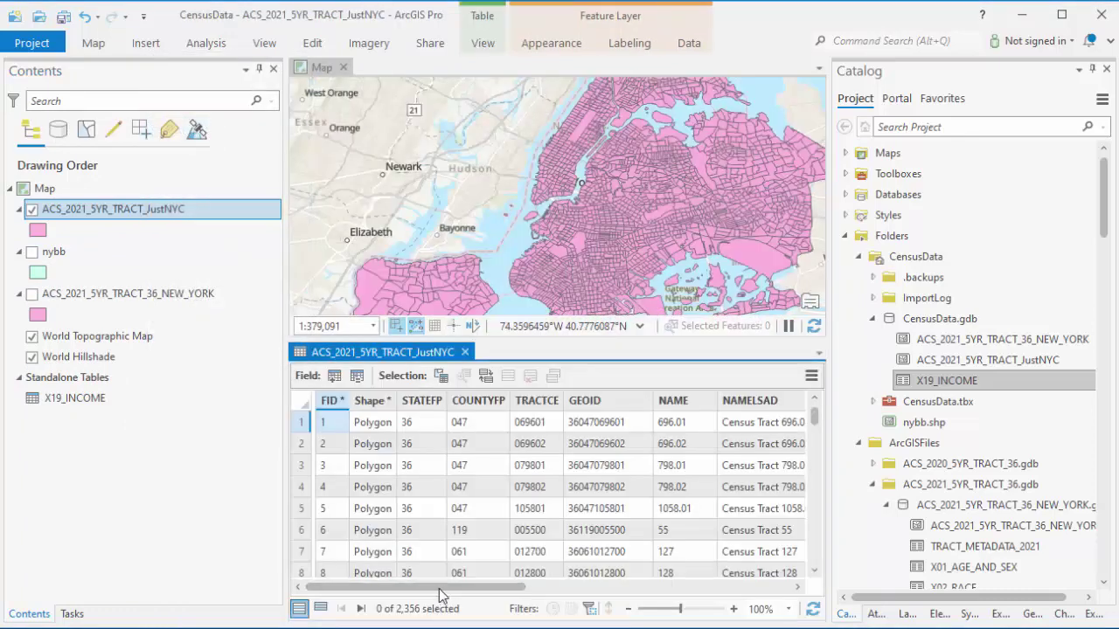
{"action": "left_click_drag", "start_coordinate": [439, 589], "coordinate": [584, 592]}
{"action": "left_click_drag", "start_coordinate": [610, 591], "coordinate": [754, 583]}
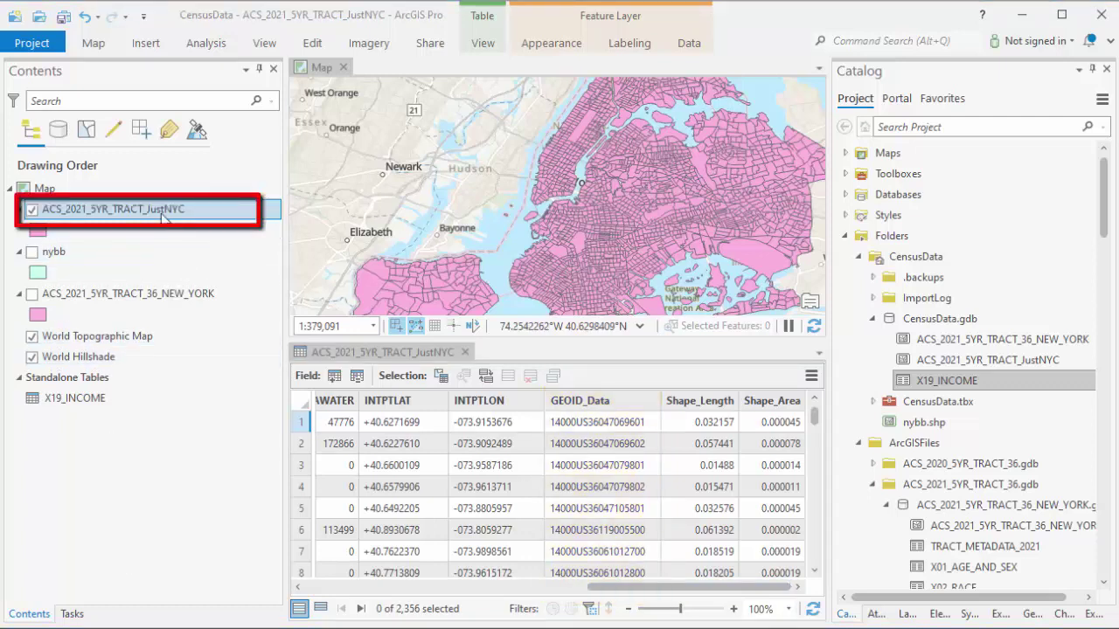
- Set up an Add Join from the tracts' GEOID_Data to X19_INCOME's GEOID field
{"action": "right_click", "coordinate": [159, 209]}
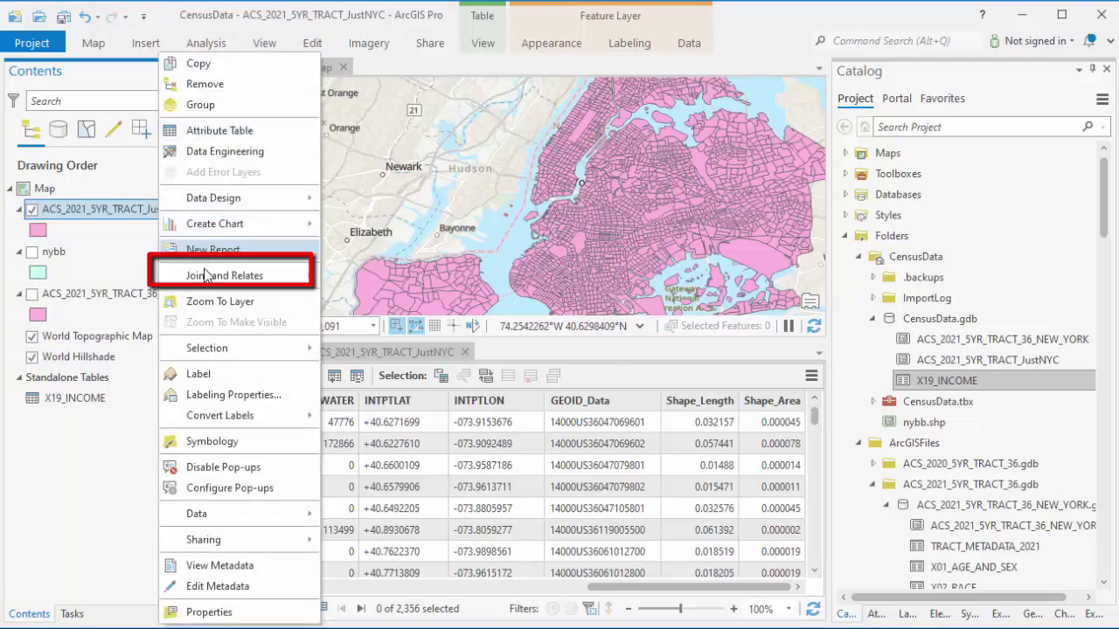
{"action": "mouse_move", "coordinate": [280, 276]}
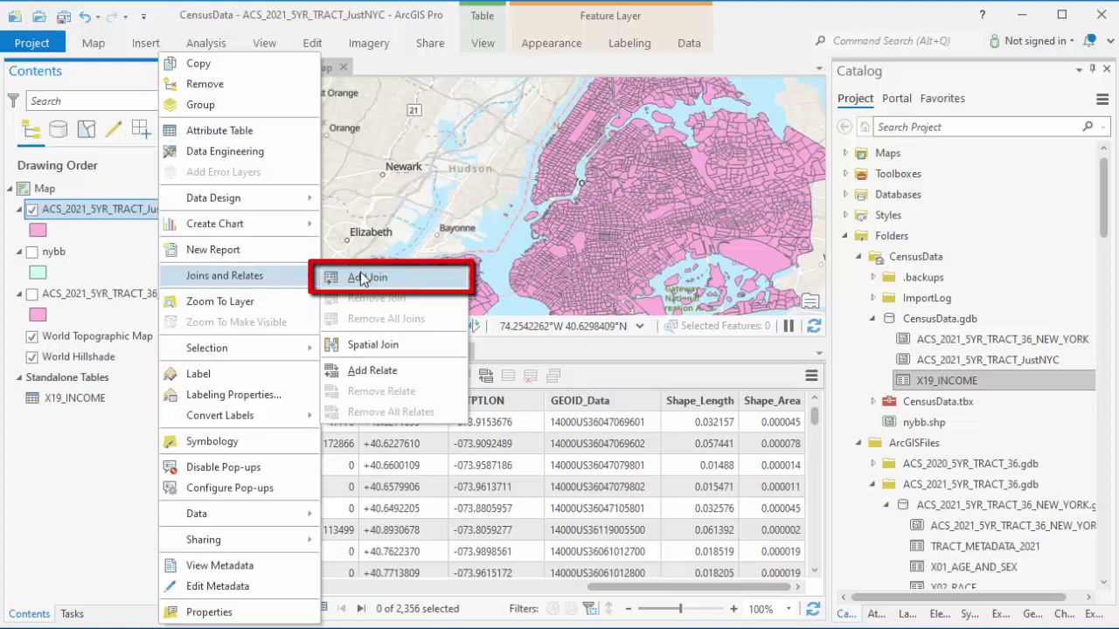
{"action": "left_click", "coordinate": [362, 278]}
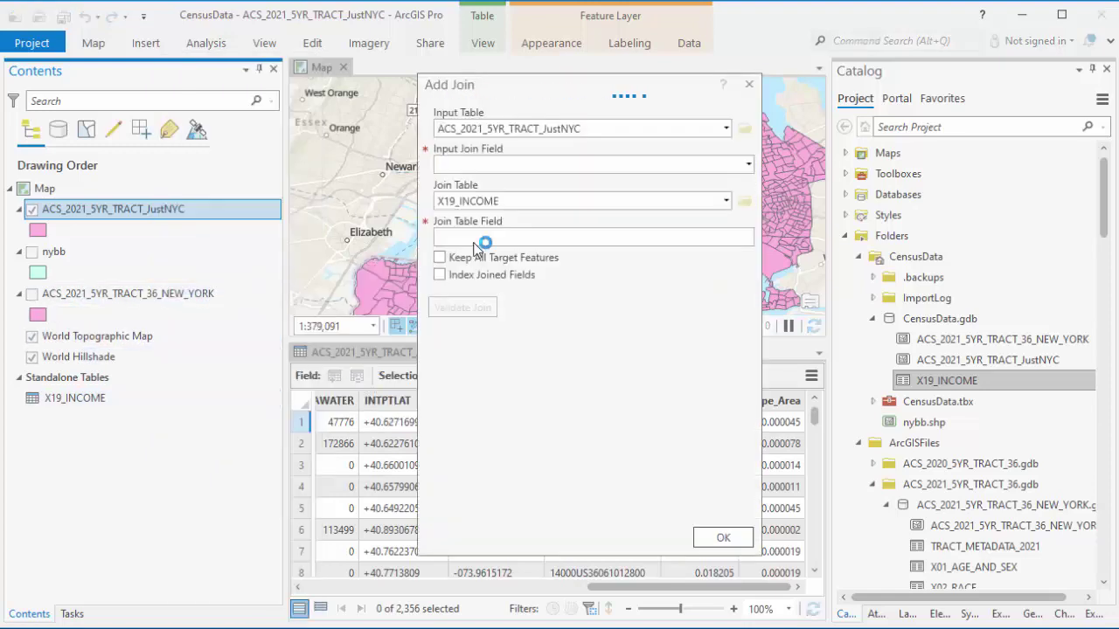
{"action": "left_click", "coordinate": [749, 165]}
{"action": "scroll", "coordinate": [667, 312], "scroll_direction": "down", "scroll_amount": 2}
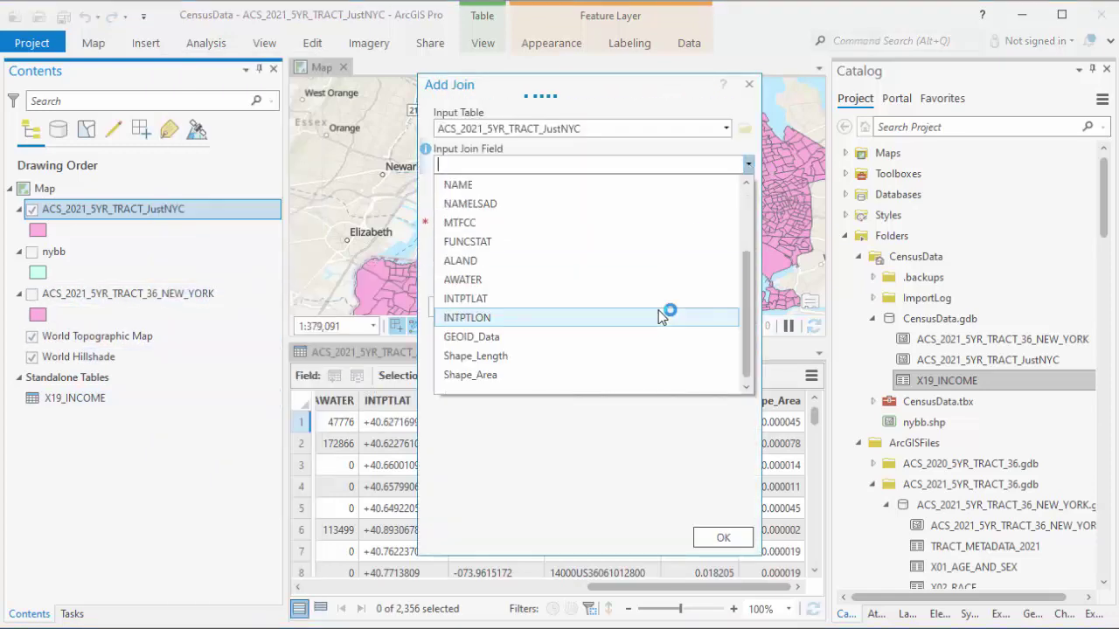
{"action": "left_click", "coordinate": [516, 340]}
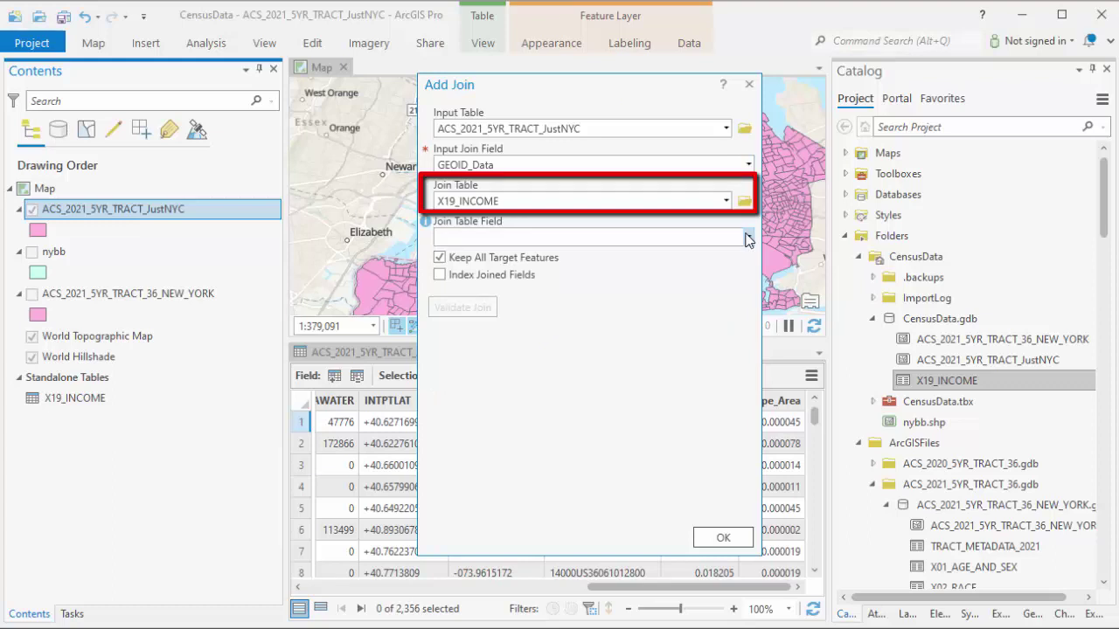
{"action": "left_click", "coordinate": [747, 238]}
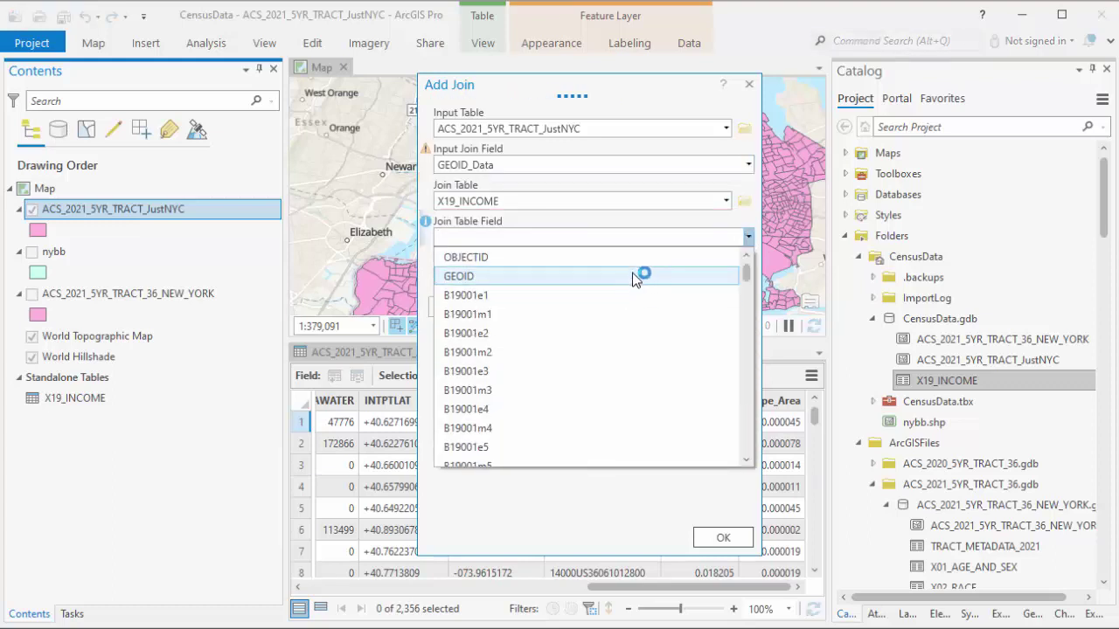
{"action": "left_click", "coordinate": [634, 278]}
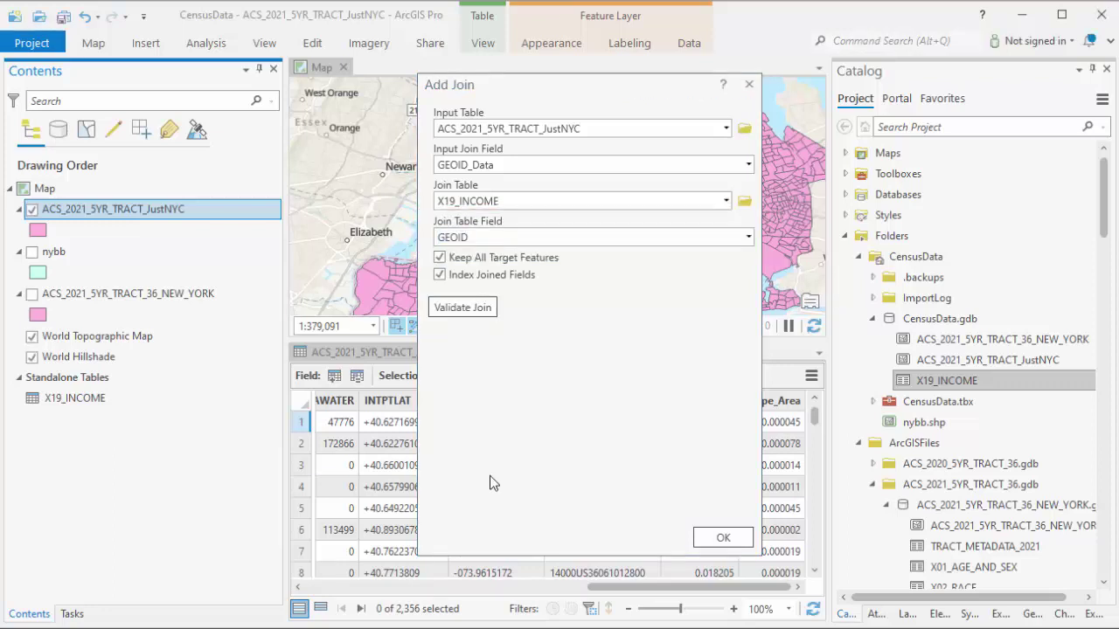
- Validate the join as one-to-one, dismiss the results, and run it
{"action": "left_click", "coordinate": [463, 308]}
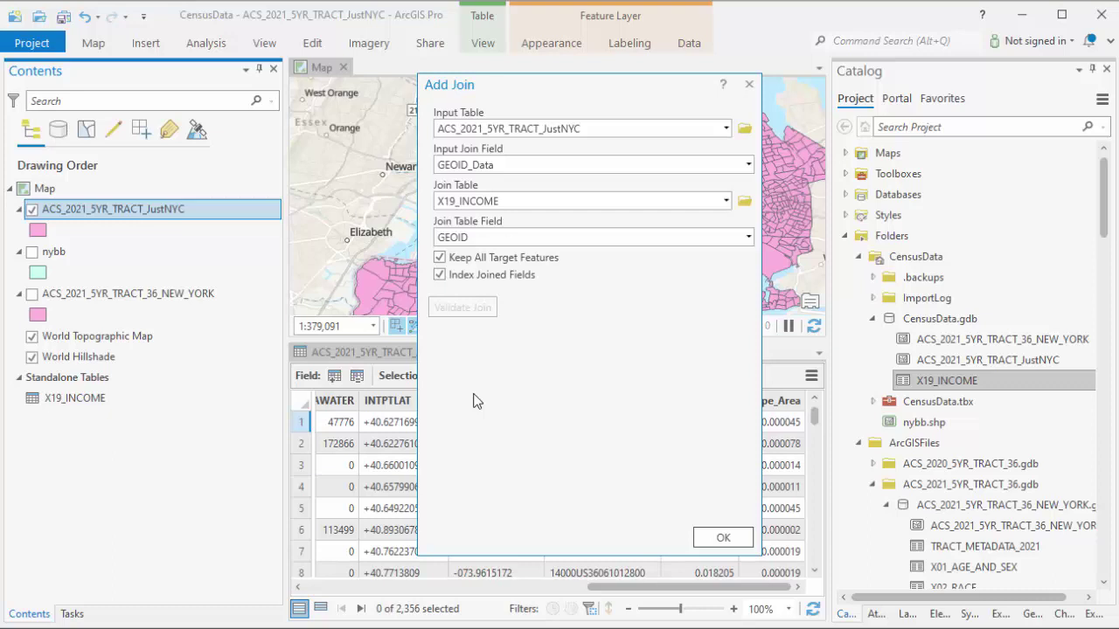
{"action": "scroll", "coordinate": [766, 315], "scroll_direction": "down", "scroll_amount": 2}
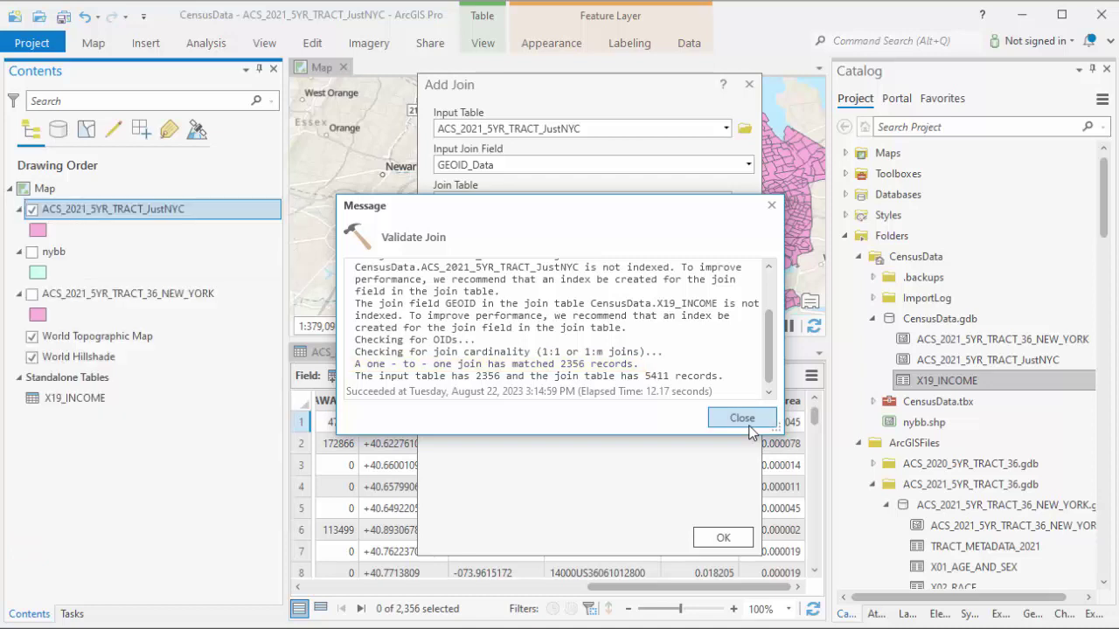
{"action": "left_click", "coordinate": [749, 426]}
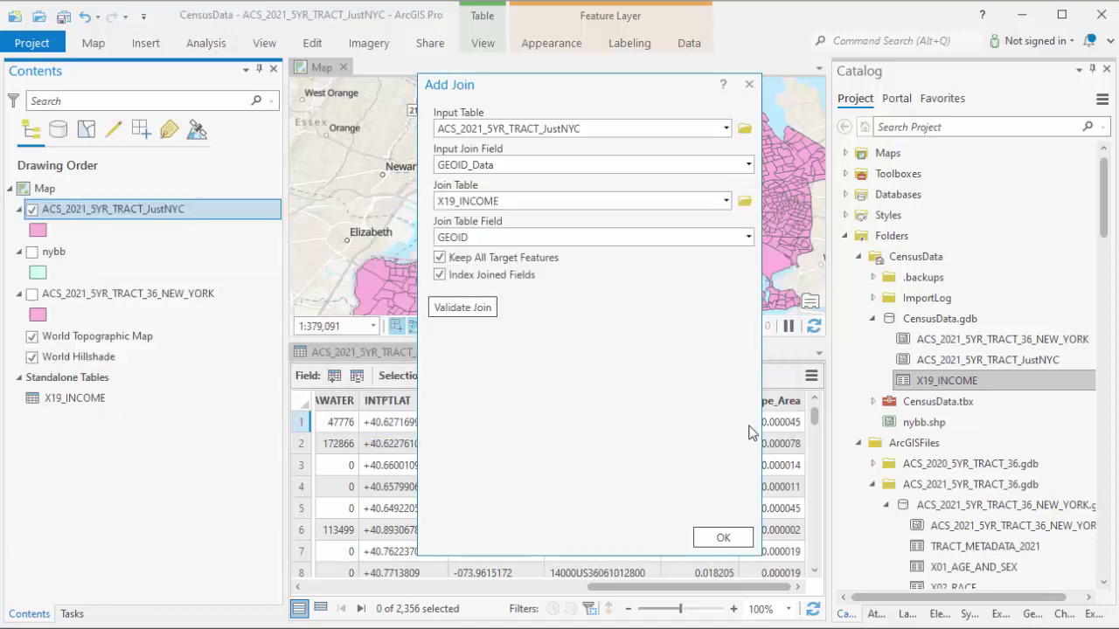
{"action": "left_click", "coordinate": [723, 538]}
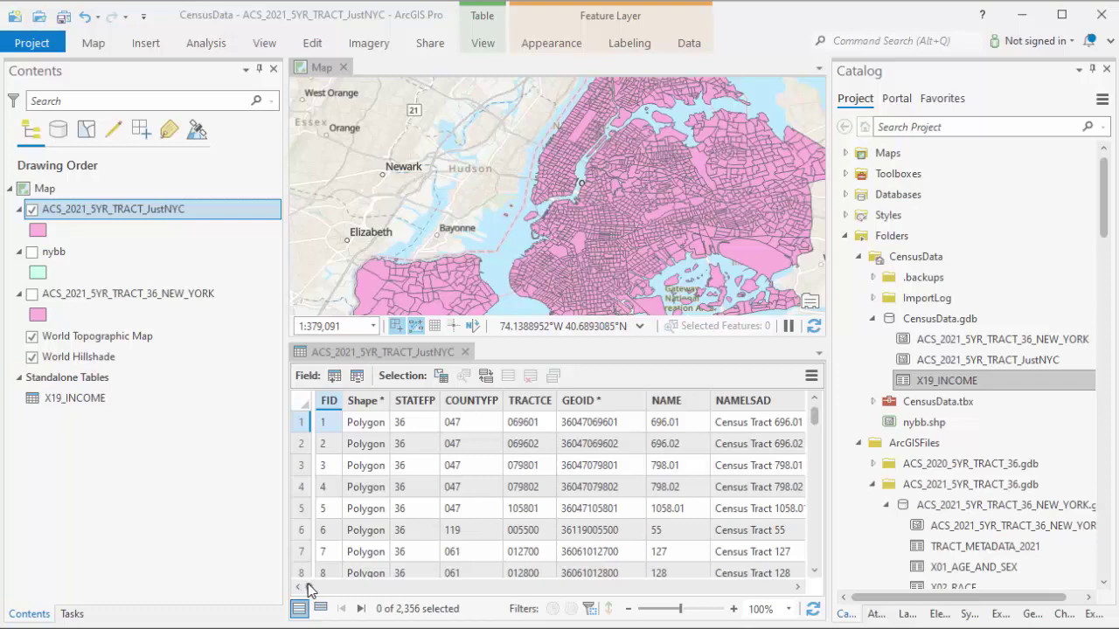
- Scroll the JustNYC attribute table right to show the joined B19001–B19037 and MEDIAN HOUSEHOLD INCOME fields
{"action": "left_click_drag", "start_coordinate": [308, 588], "coordinate": [388, 592]}
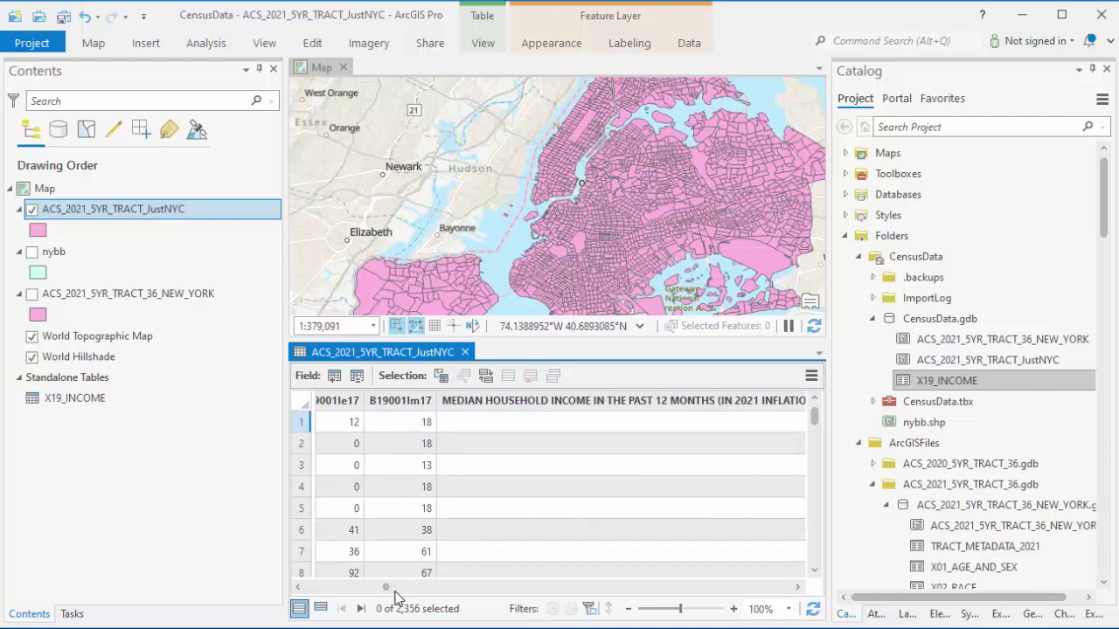
{"action": "left_click", "coordinate": [173, 539]}
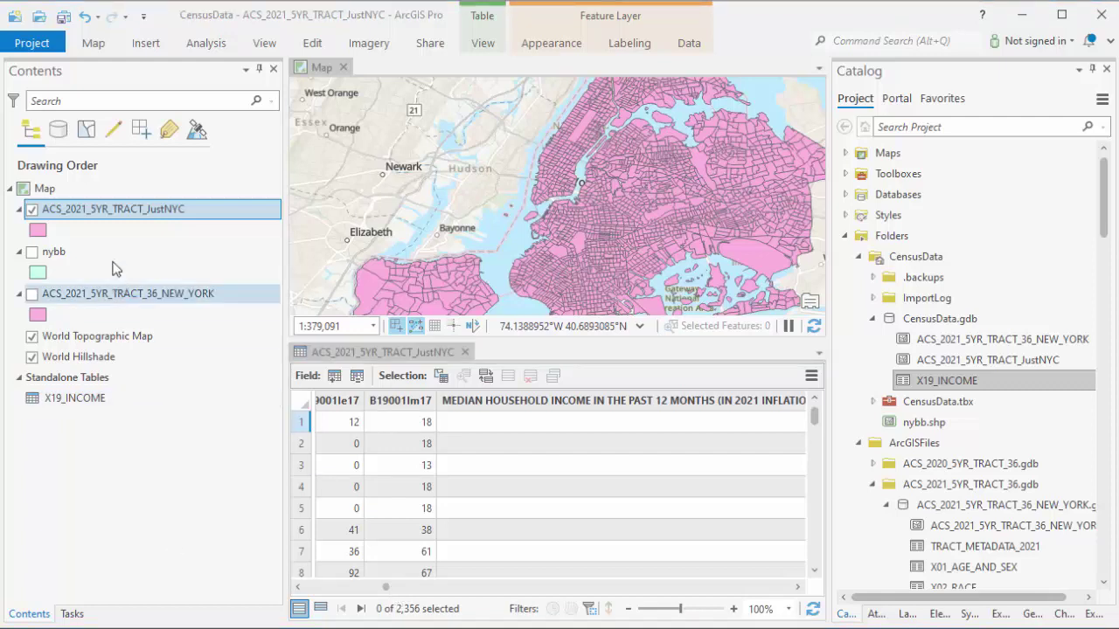
- Symbolize the JustNYC tracts with Graduated Colors based on the MEDIAN HOUSEHOLD INCOME field
{"action": "right_click", "coordinate": [111, 216]}
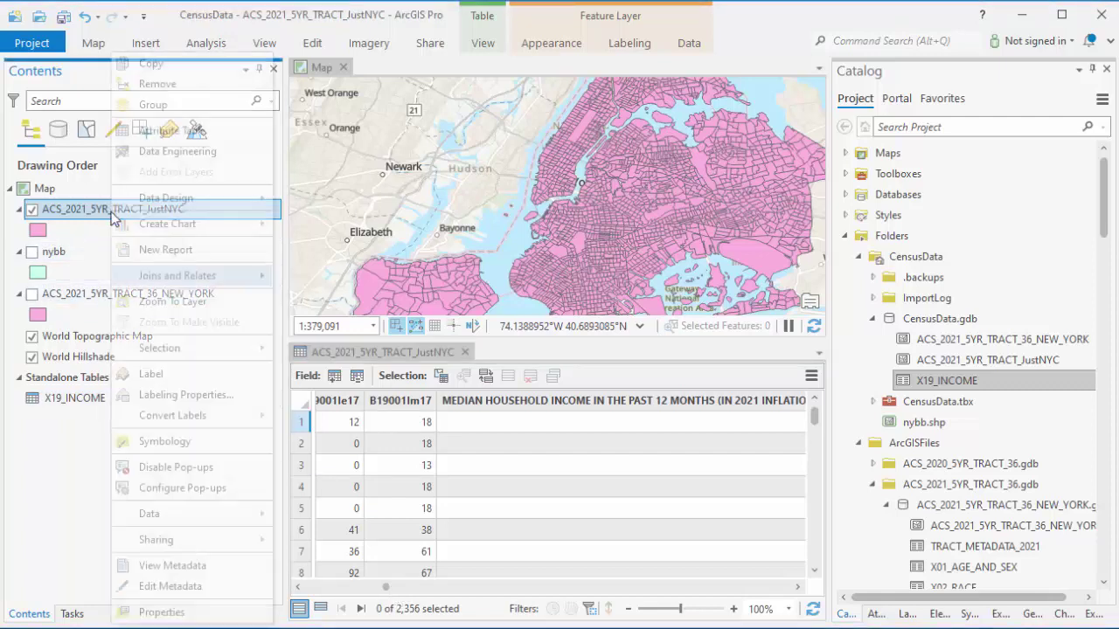
{"action": "left_click", "coordinate": [186, 443]}
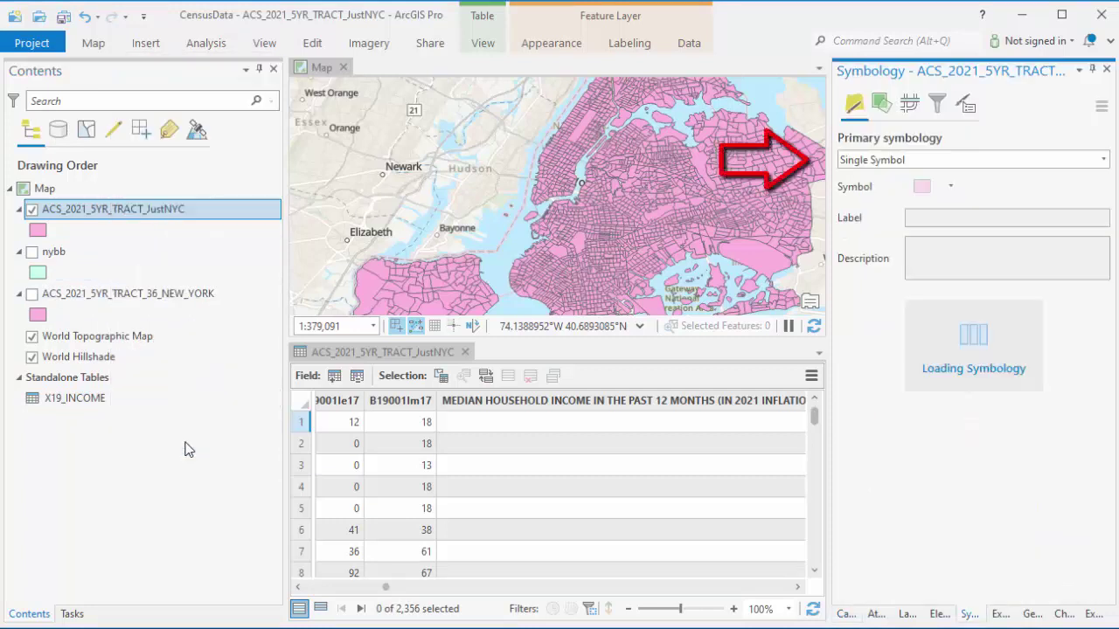
{"action": "left_click", "coordinate": [1103, 159]}
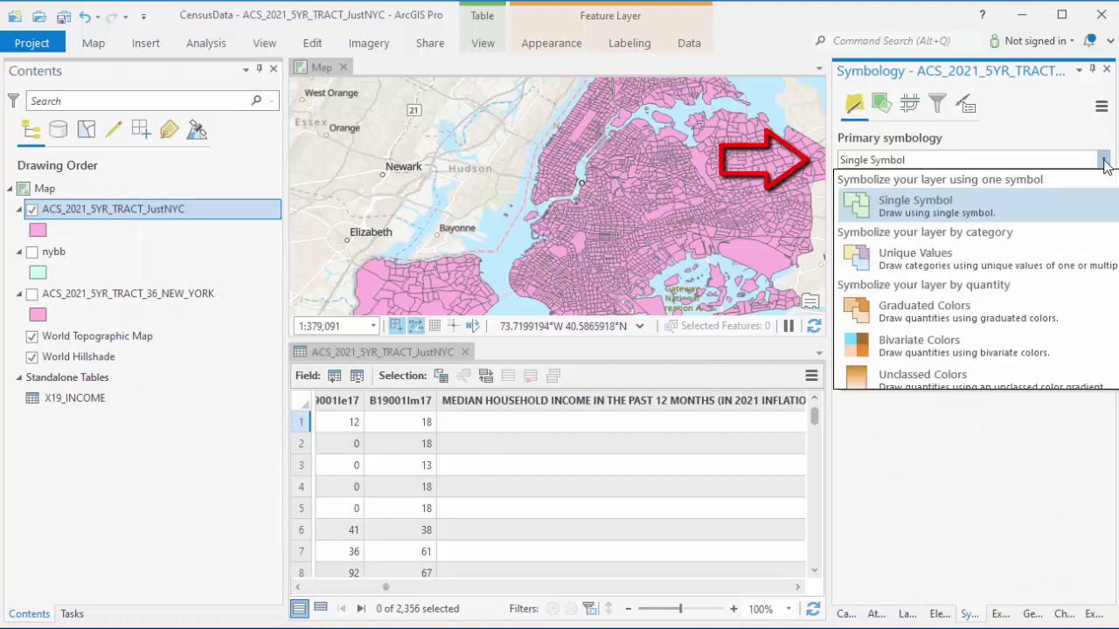
{"action": "left_click", "coordinate": [996, 321]}
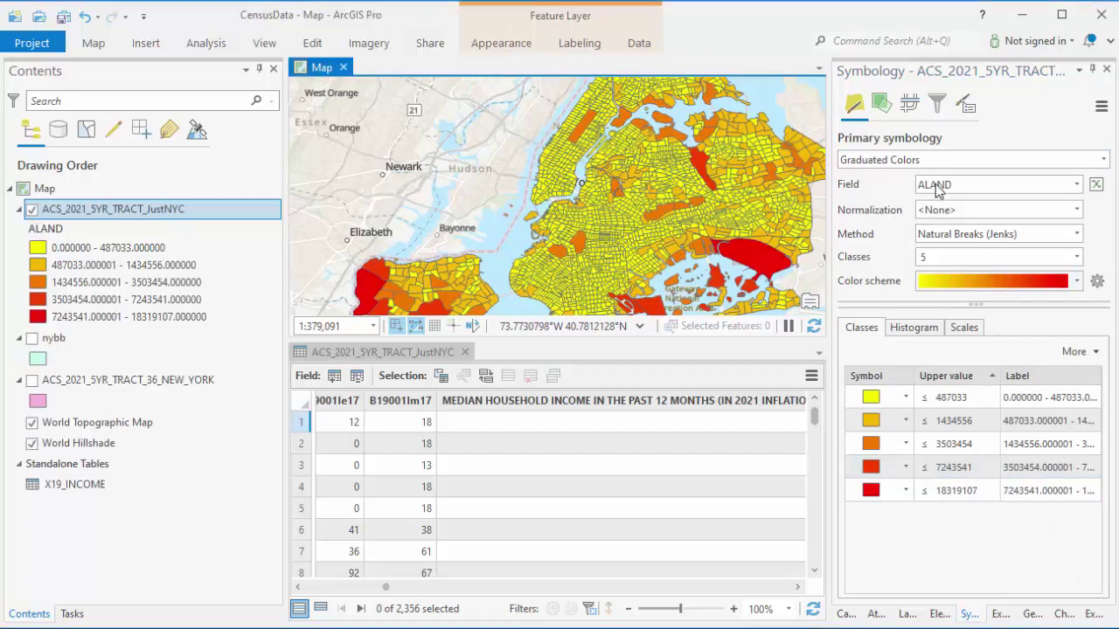
{"action": "left_click", "coordinate": [935, 185]}
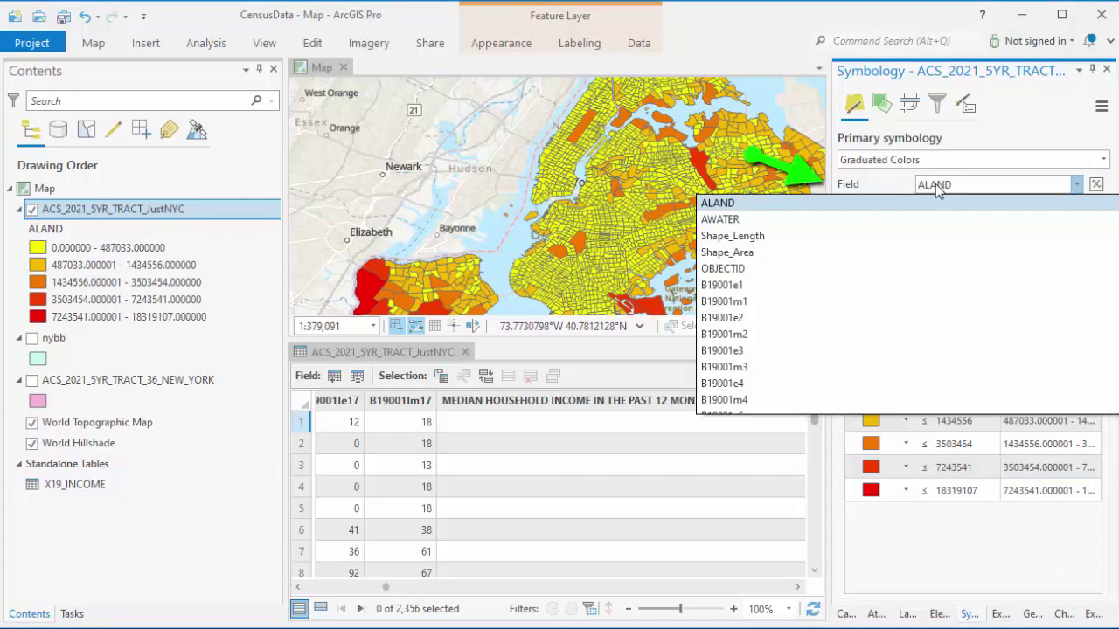
{"action": "key", "text": "m"}
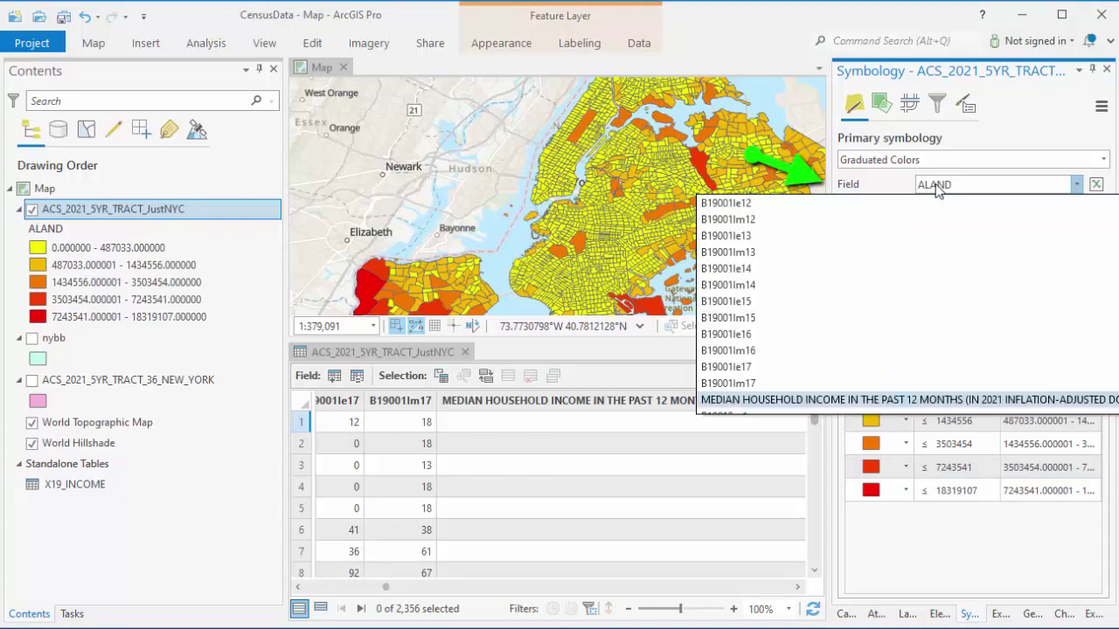
{"action": "left_click", "coordinate": [945, 402]}
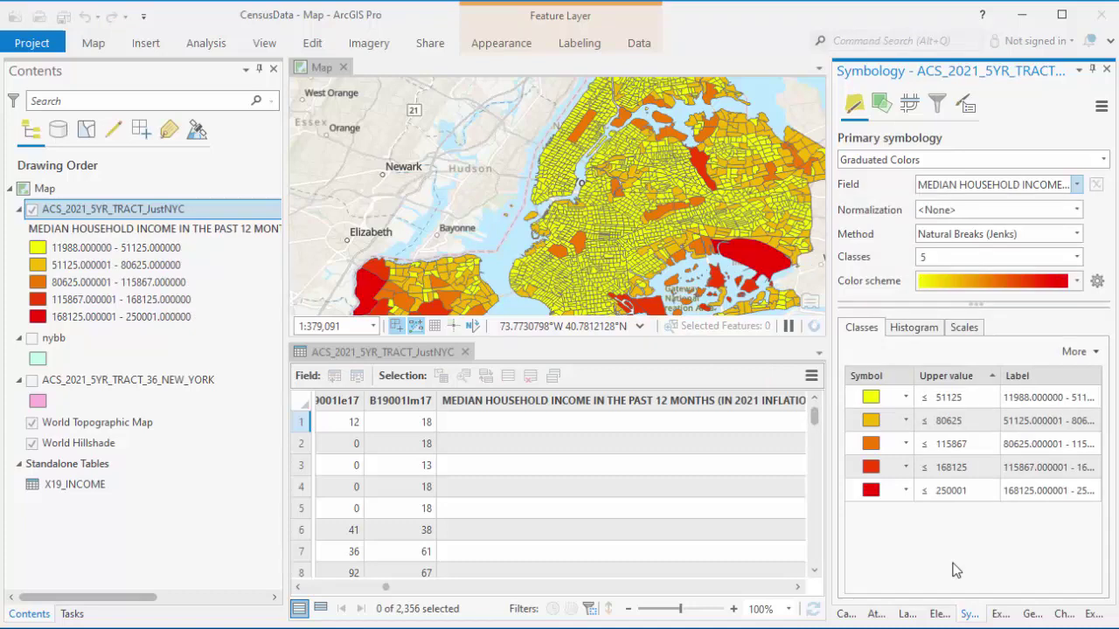
- Use 7 classes and a white-to-navy blue colour scheme
{"action": "left_click", "coordinate": [1077, 257]}
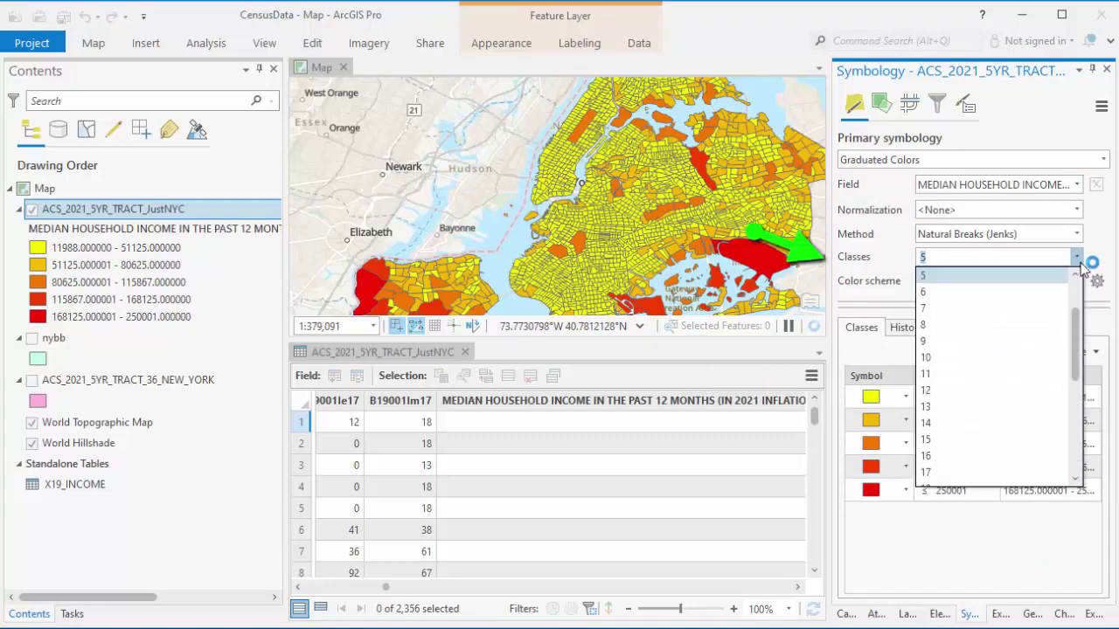
{"action": "left_click", "coordinate": [934, 311]}
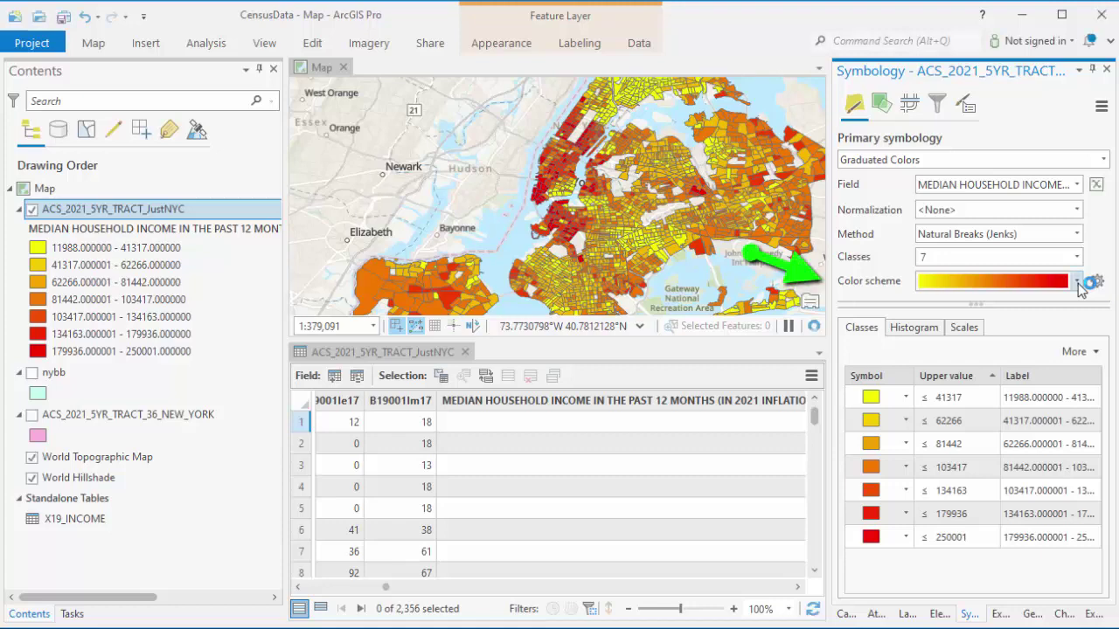
{"action": "left_click", "coordinate": [1078, 281]}
{"action": "left_click", "coordinate": [1062, 398]}
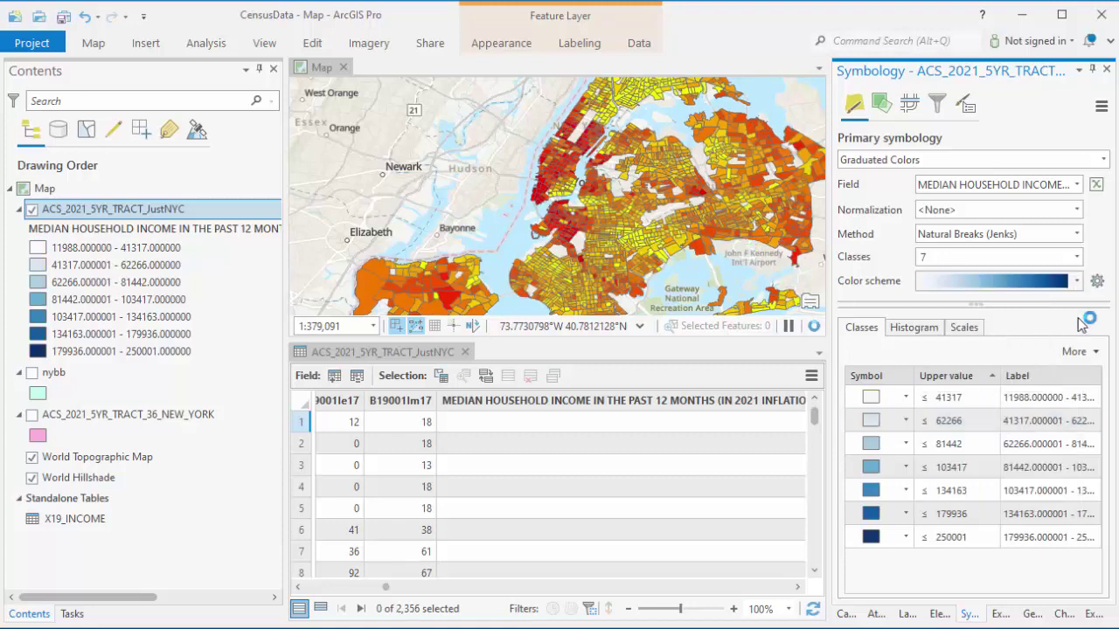
- Show the legend label number format settings in Symbology's advanced options
{"action": "left_click", "coordinate": [965, 105]}
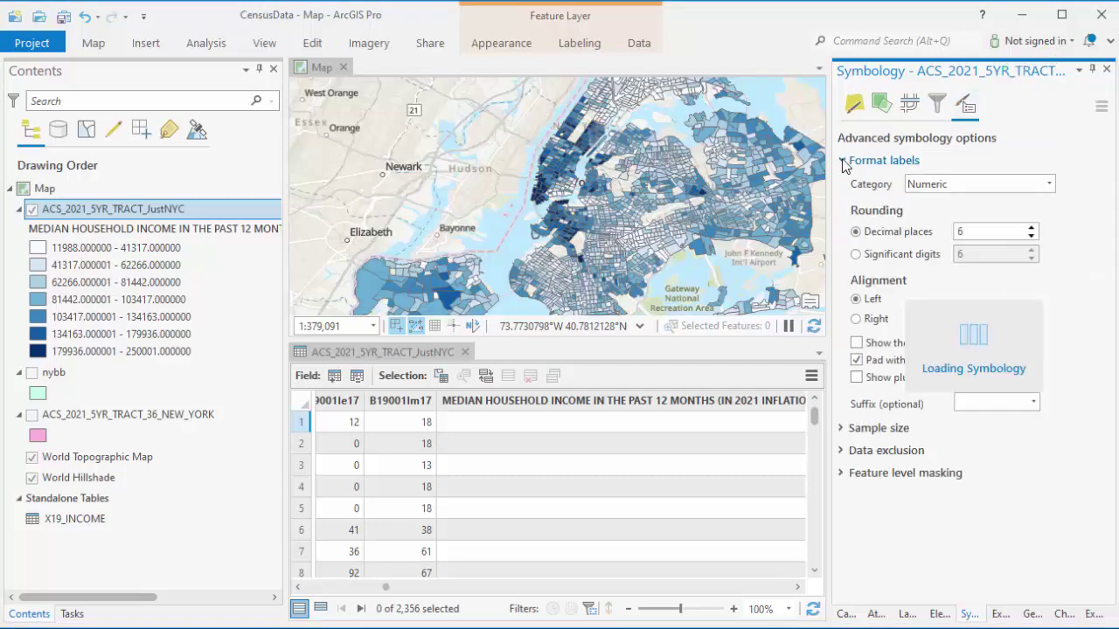
{"action": "left_click", "coordinate": [944, 198]}
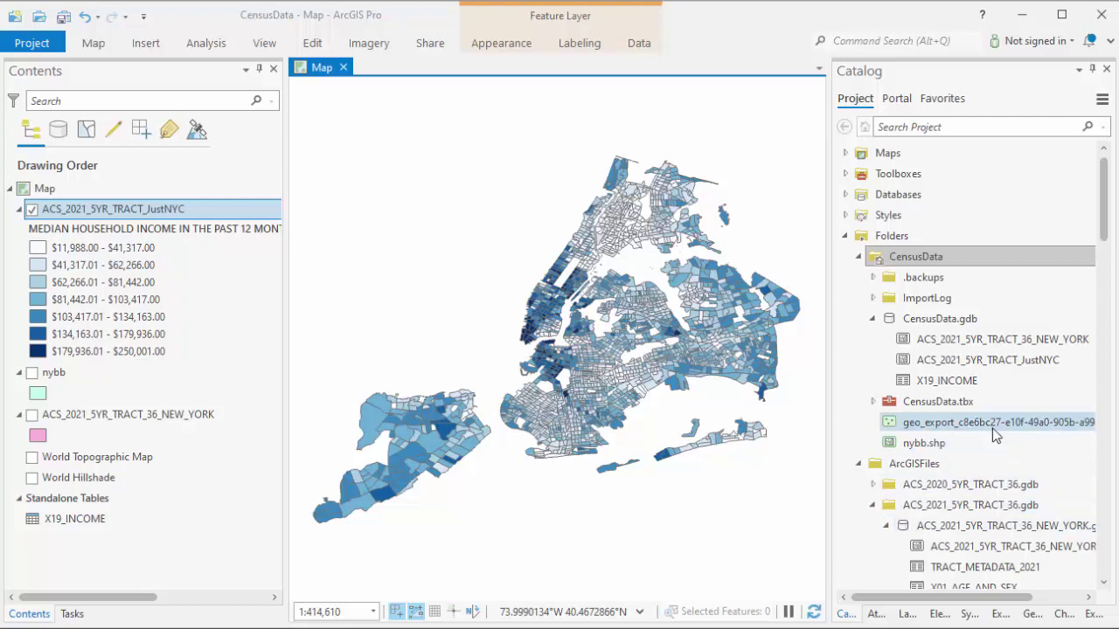
- Add the geo_export subway stop shapefile from Catalog onto the income map
{"action": "left_click_drag", "start_coordinate": [995, 424], "coordinate": [587, 391]}
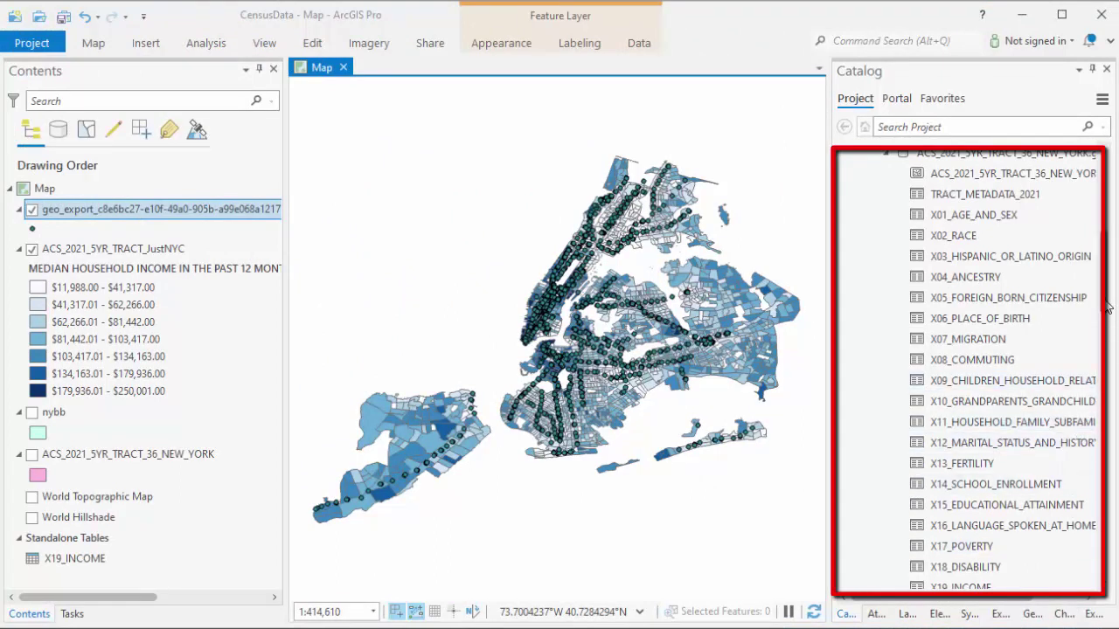
{"action": "scroll", "coordinate": [1109, 319], "scroll_direction": "down", "scroll_amount": 2}
{"action": "scroll", "coordinate": [1109, 323], "scroll_direction": "down", "scroll_amount": 6}
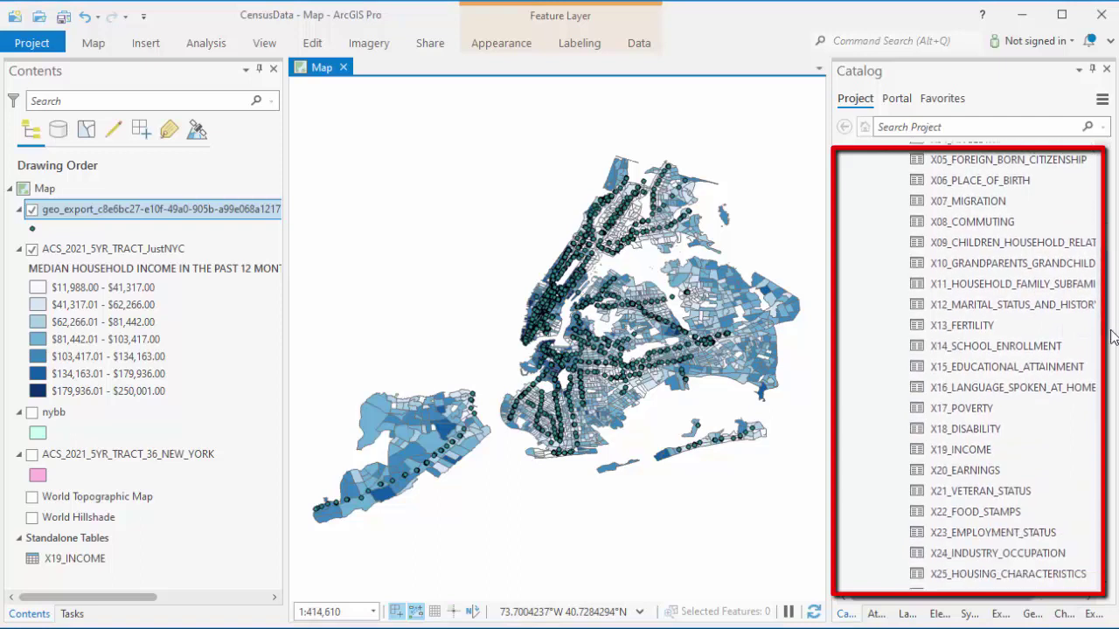
{"action": "scroll", "coordinate": [1116, 375], "scroll_direction": "down", "scroll_amount": 1}
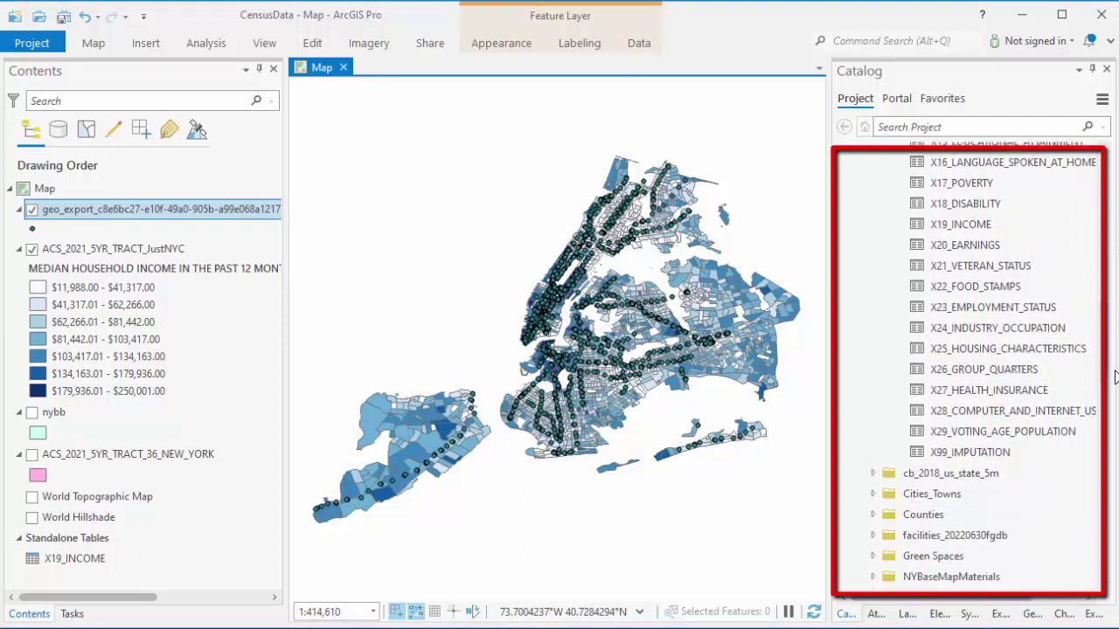